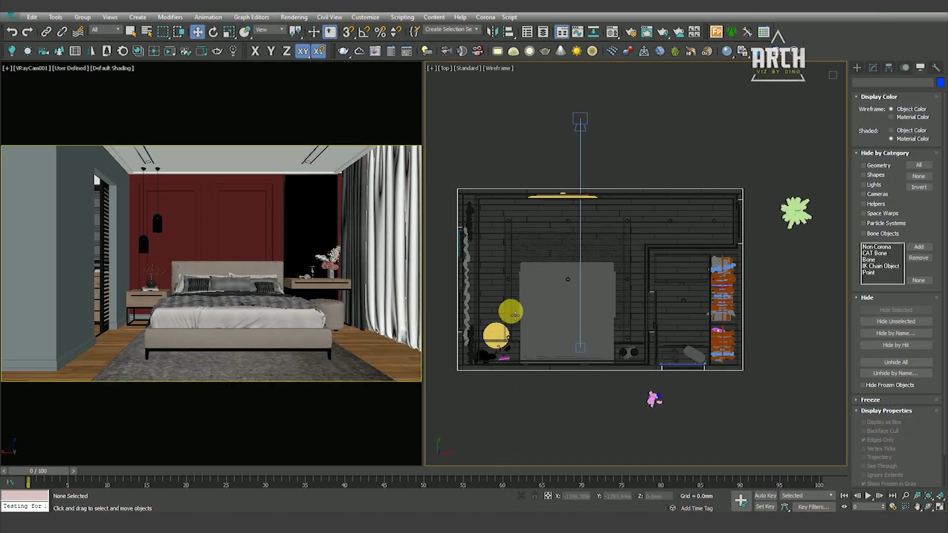
Step: Show the camera view as wireframe and briefly check the bedroom in Top view
key("F3")
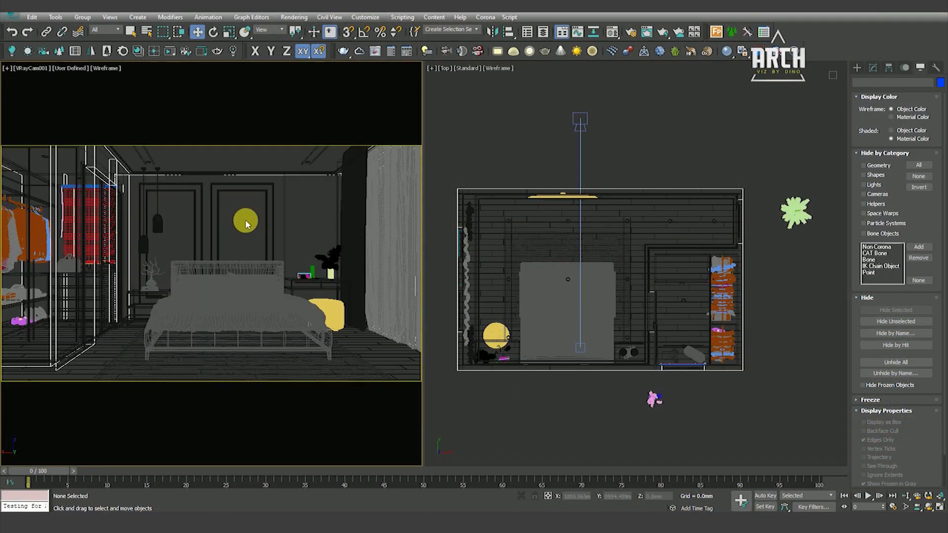
key("t")
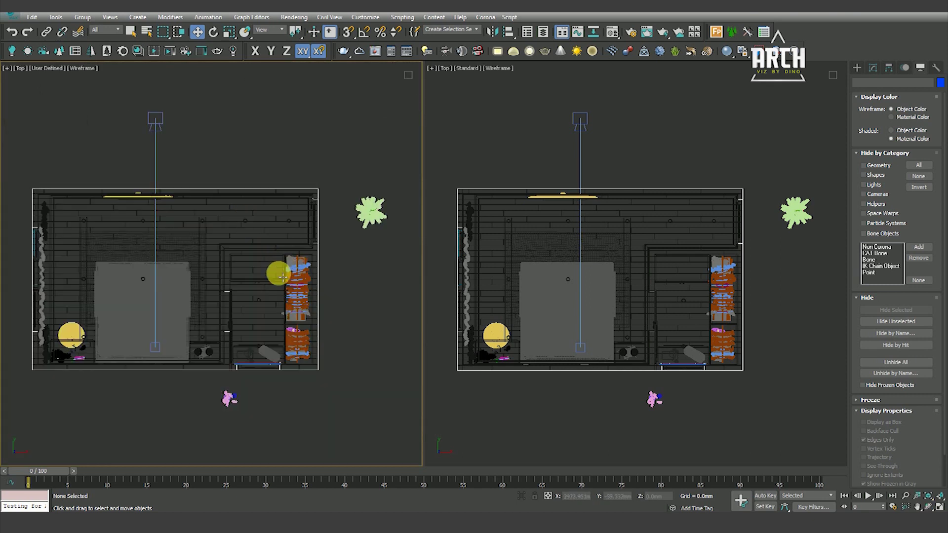
middle_click_drag(267, 262, 285, 268)
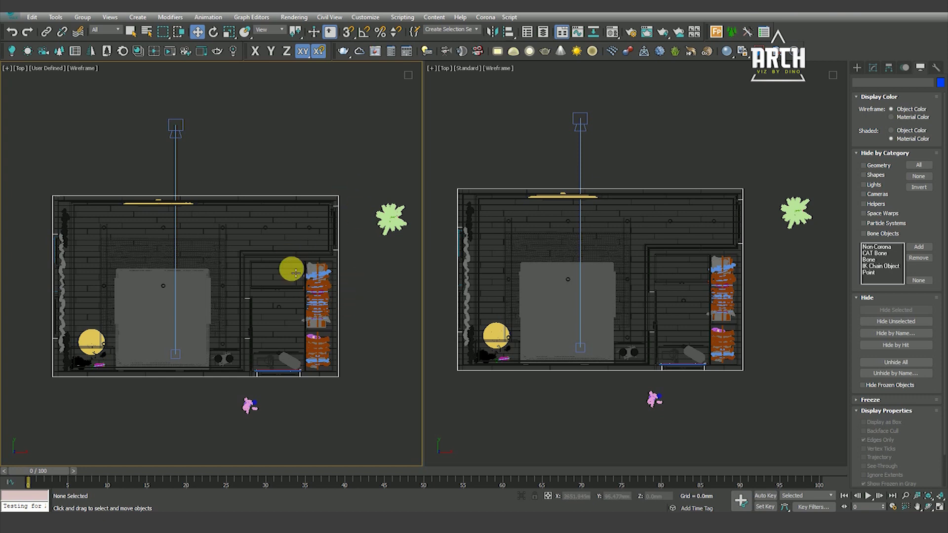
middle_click_drag(296, 273, 276, 266)
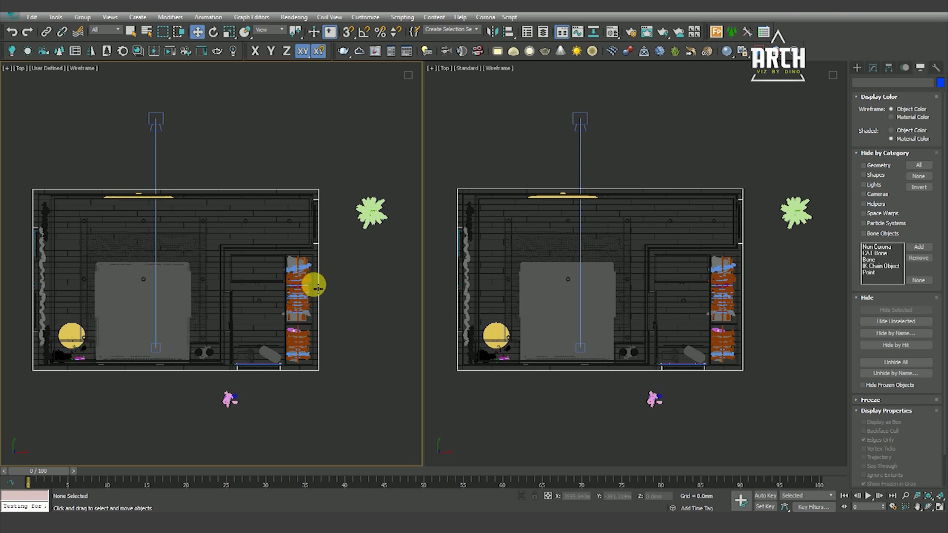
scroll(321, 281, "up", 2)
scroll(341, 275, "down", 5)
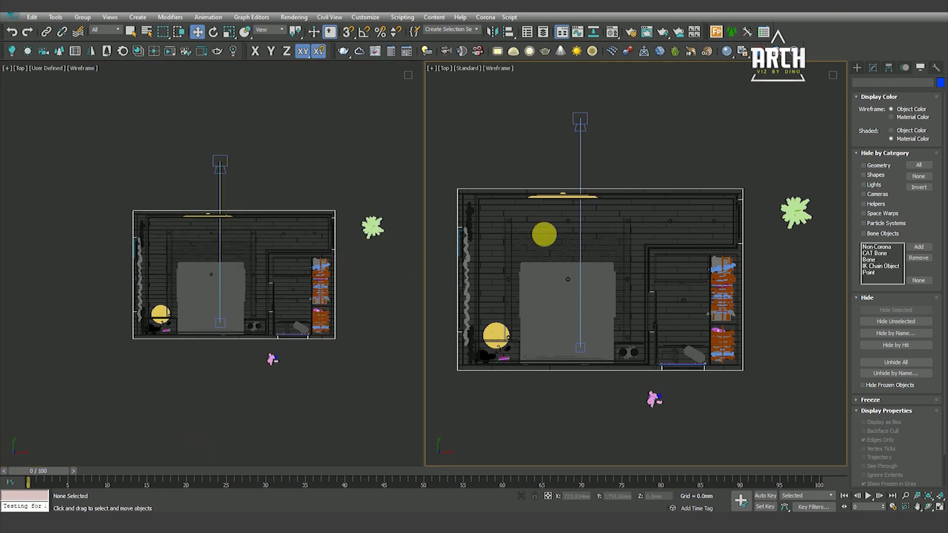
key("c")
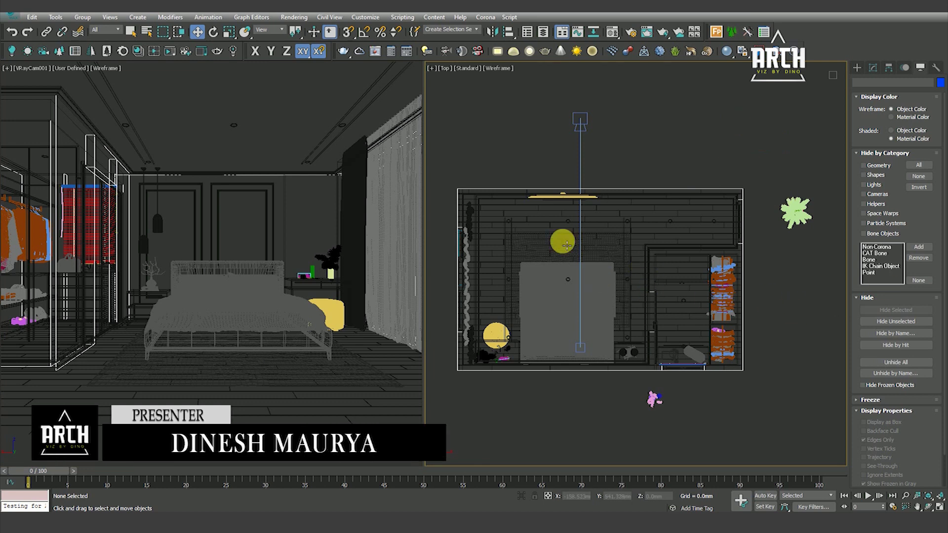
Step: Inspect the wardrobe corner, return the right view to Top, and show the V-Ray light types
scroll(500, 235, "up", 2)
scroll(617, 232, "up", 3)
scroll(690, 214, "down", 5)
middle_click_drag(690, 214, 525, 226)
scroll(606, 239, "up", 3)
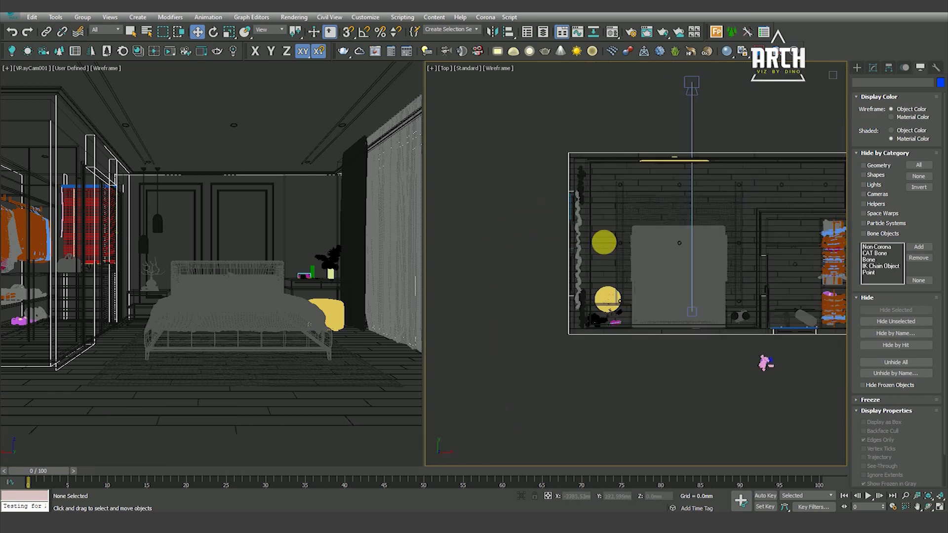
middle_click_drag(606, 239, 542, 175, "alt")
scroll(599, 192, "up", 4)
key("t")
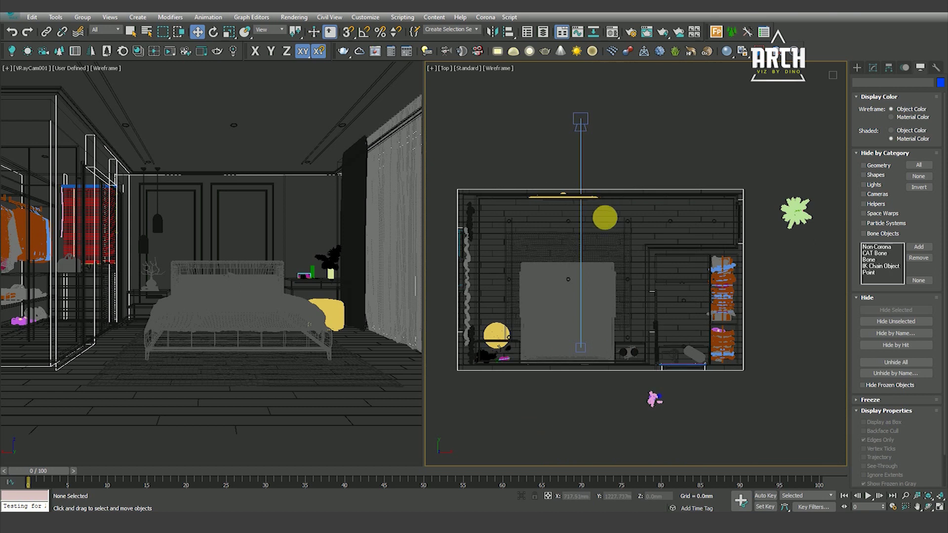
left_click(857, 68)
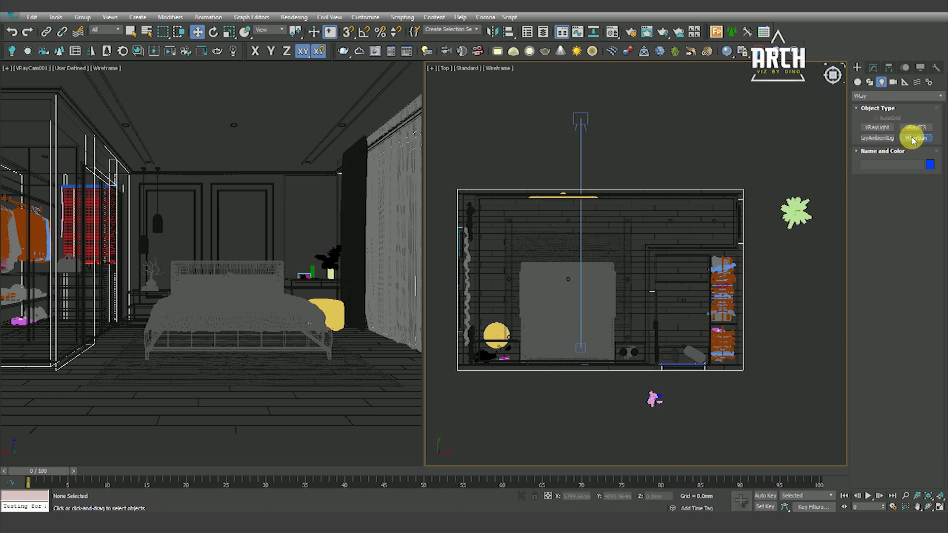
Step: Create a VRaySun outside the room aimed inside, and accept the VRaySky environment map
left_click(913, 141)
scroll(787, 245, "down", 4)
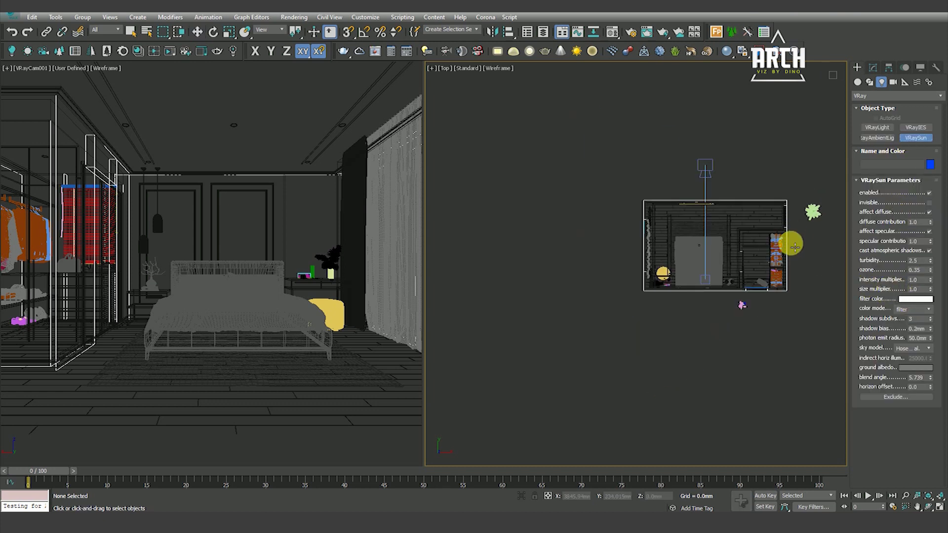
middle_click_drag(661, 261, 639, 262)
left_click(495, 323)
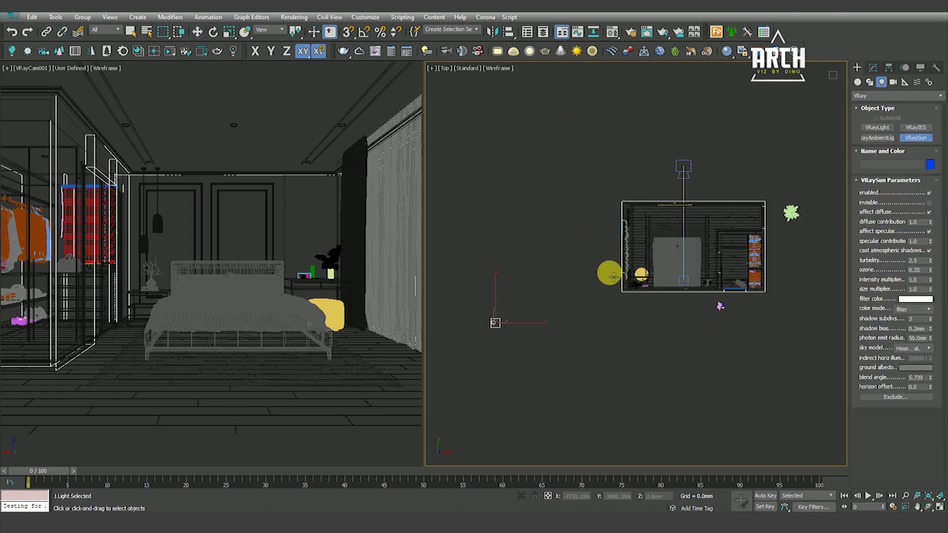
left_click_drag(613, 277, 670, 221)
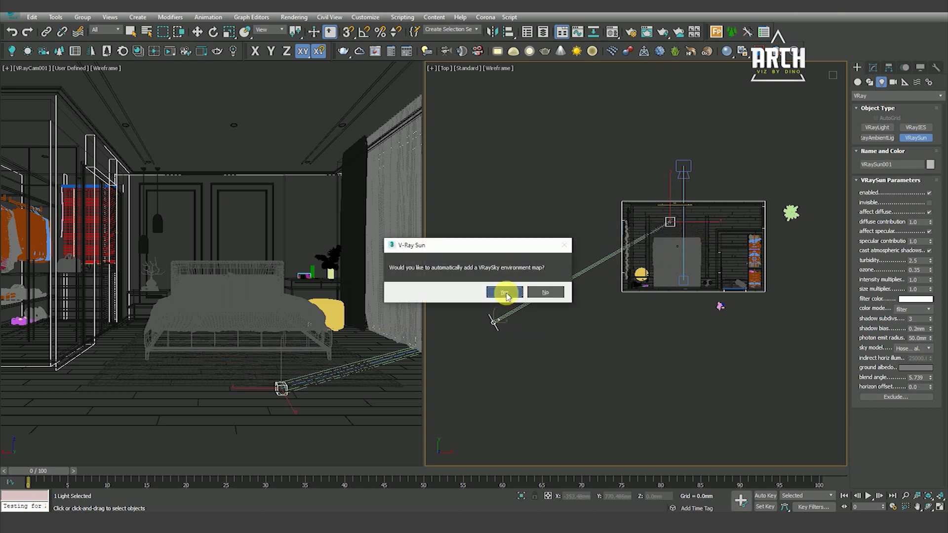
left_click(508, 295)
Step: Raise the sun higher above the room and reposition it in plan to adjust the light angle
left_click(197, 32)
middle_click_drag(520, 346, 520, 379)
key("f")
scroll(584, 381, "down", 3)
left_click_drag(551, 322, 547, 269)
key("t")
scroll(610, 280, "down", 2)
left_click_drag(575, 302, 536, 329)
Step: Make the sun invisible, turn off affect specular, and set size multiplier 10
left_click(873, 68)
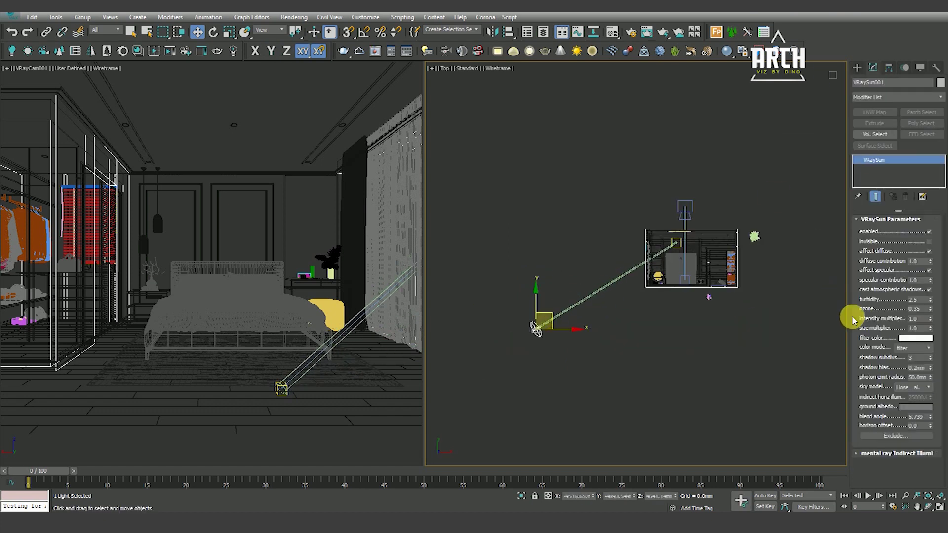
left_click(929, 241)
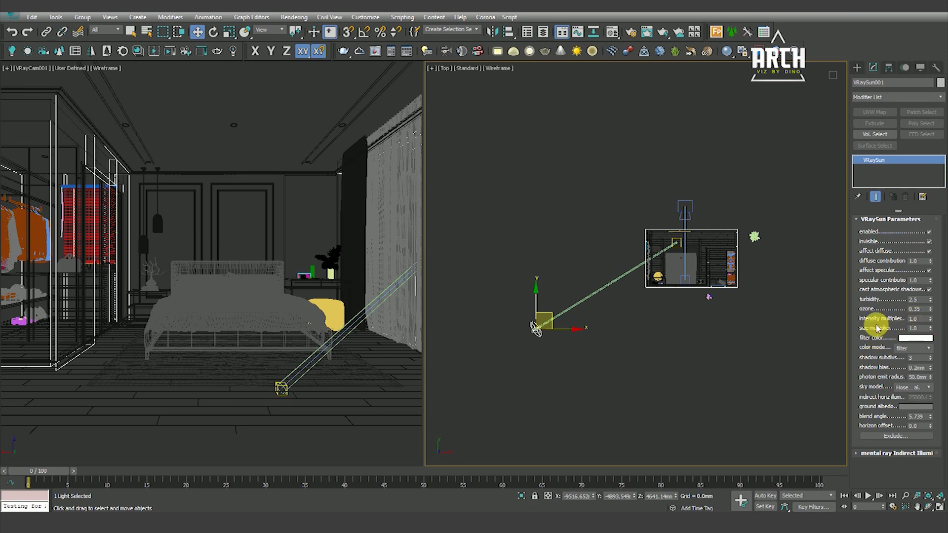
left_click(929, 271)
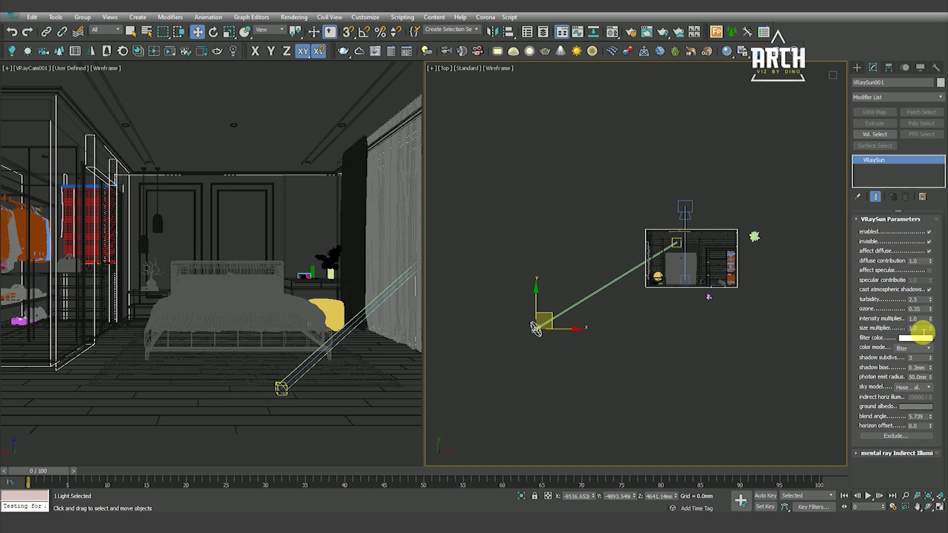
type("10")
key("Return")
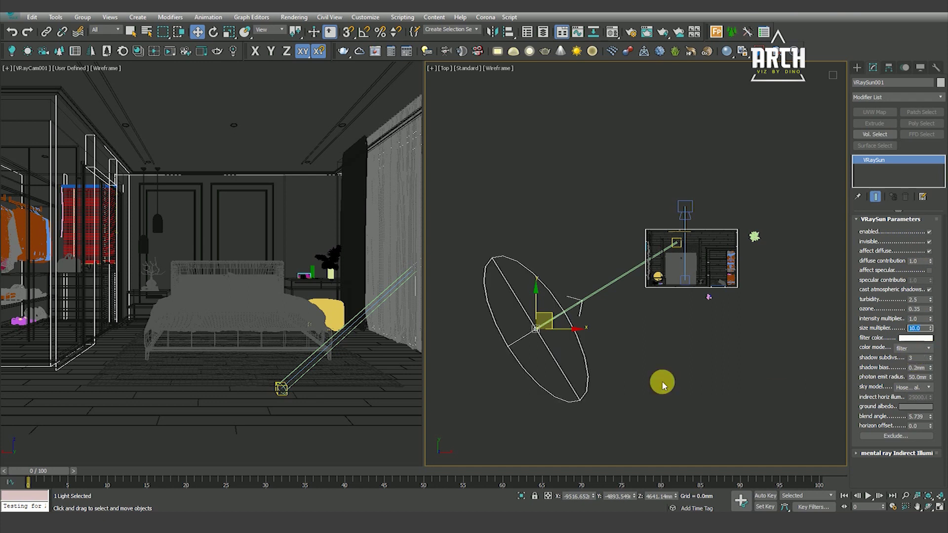
middle_click_drag(662, 341, 655, 366)
type("0.8")
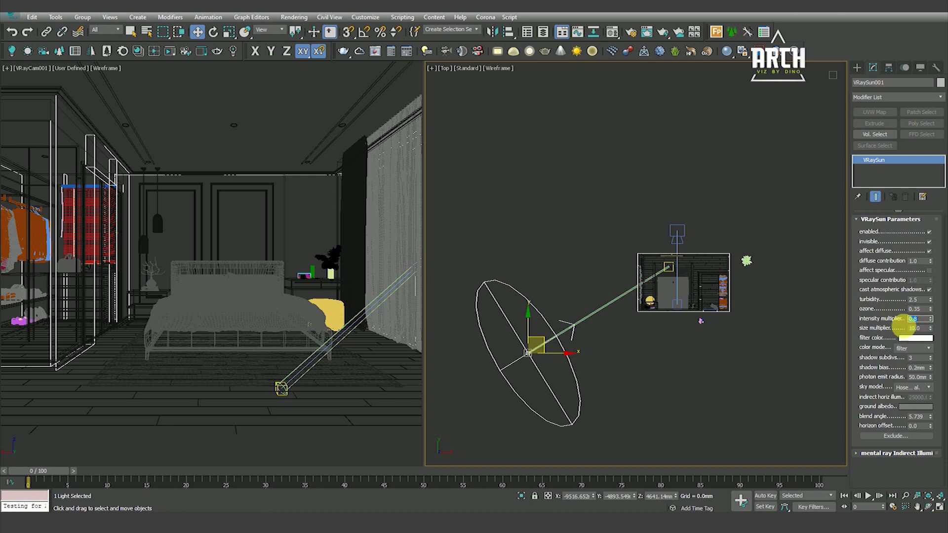
left_click(736, 364)
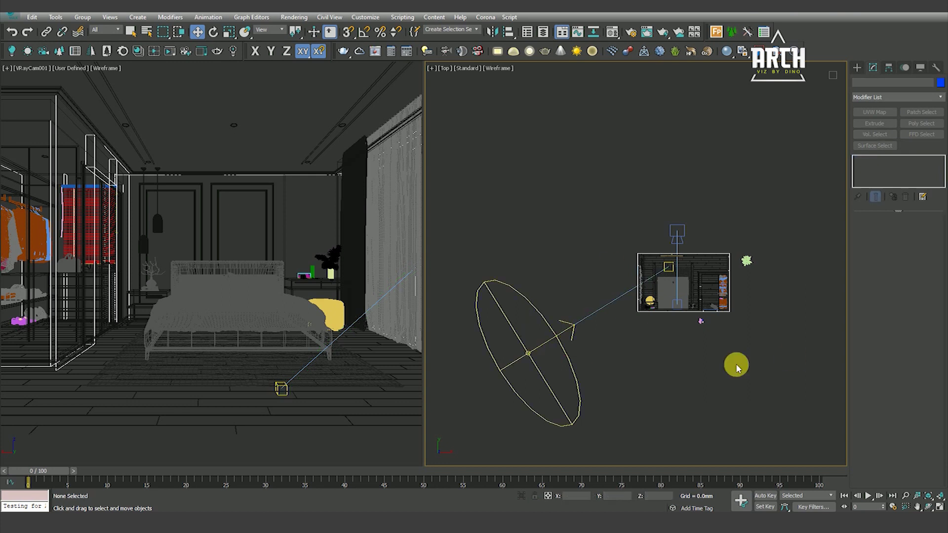
Step: Instance the VRaySky environment map into an empty Material Editor slot
left_click(611, 33)
left_click(675, 138)
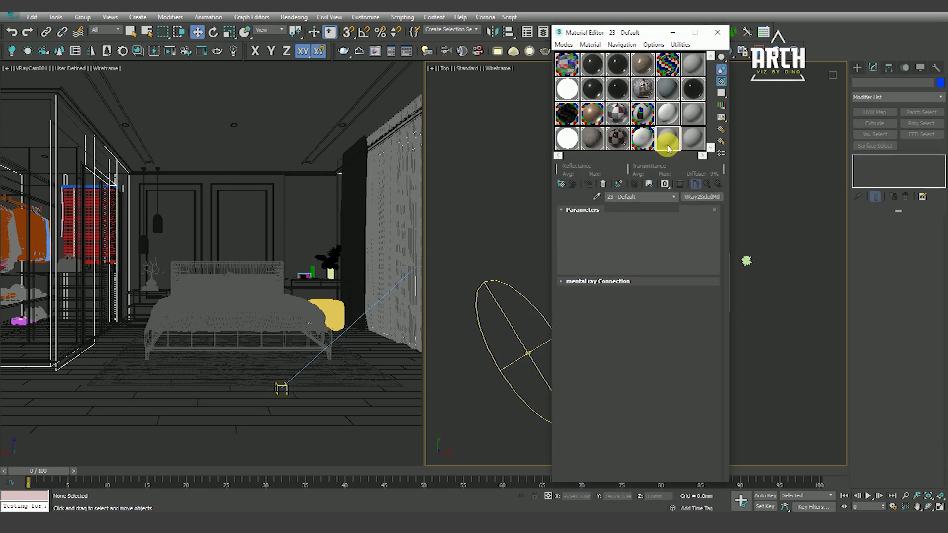
left_click(295, 17)
left_click(313, 156)
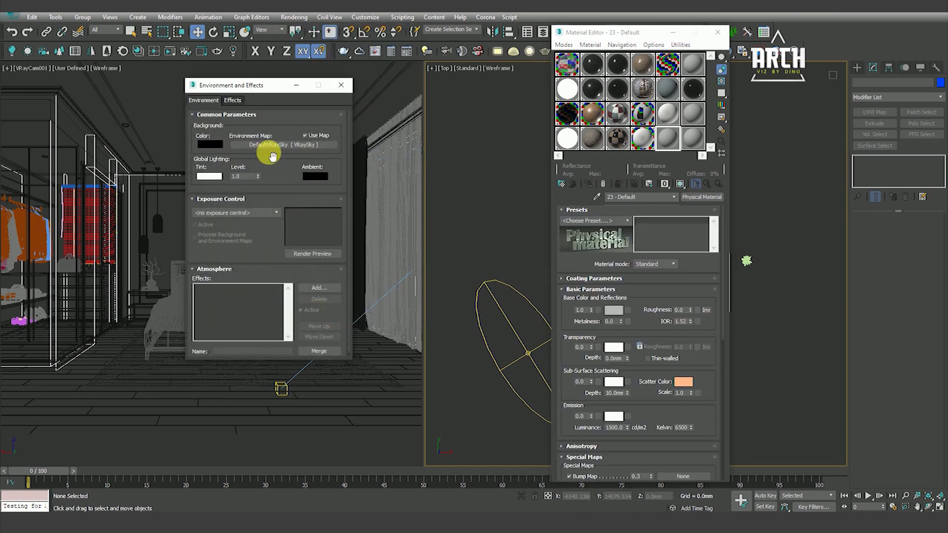
left_click_drag(284, 145, 668, 138)
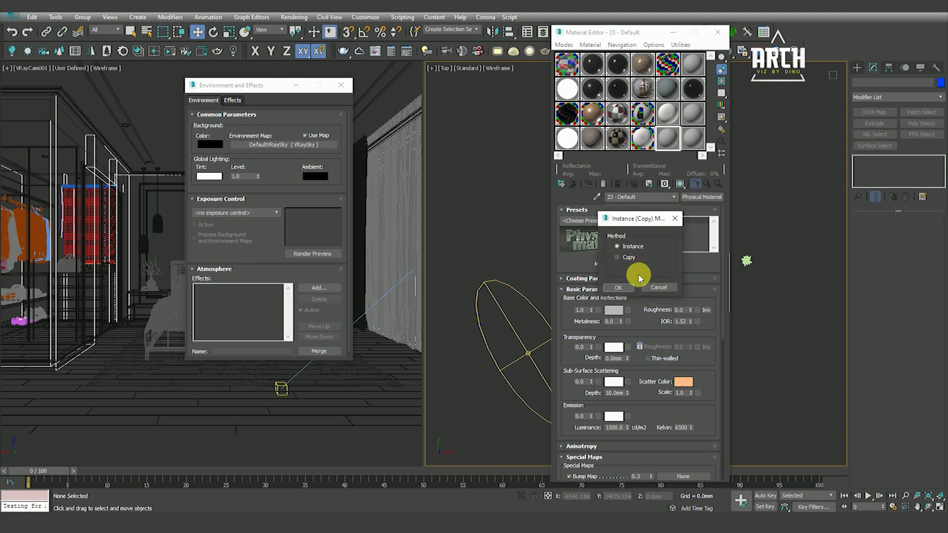
left_click(624, 290)
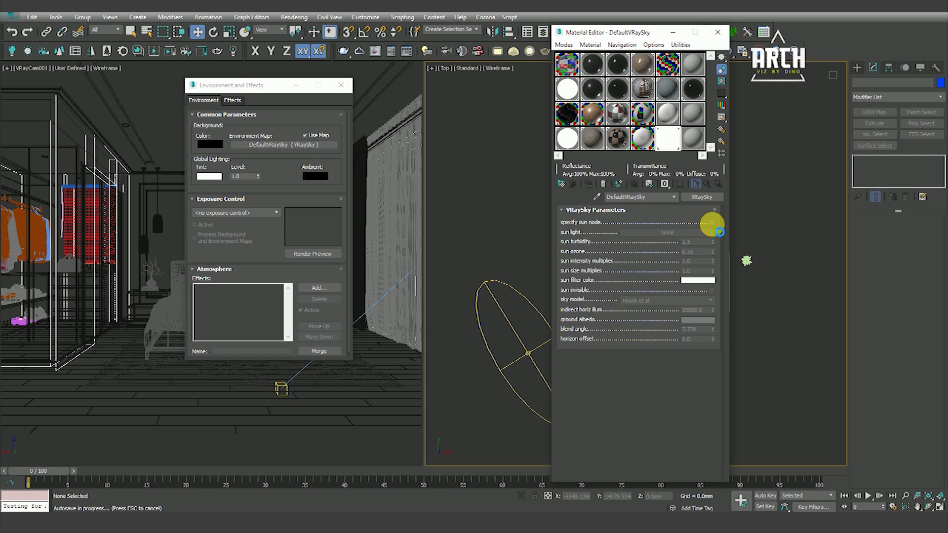
Step: Enable specify sun node on the sky map with sun intensity 0.8, and close Environment settings
key("Escape")
left_click(712, 223)
type("0.8")
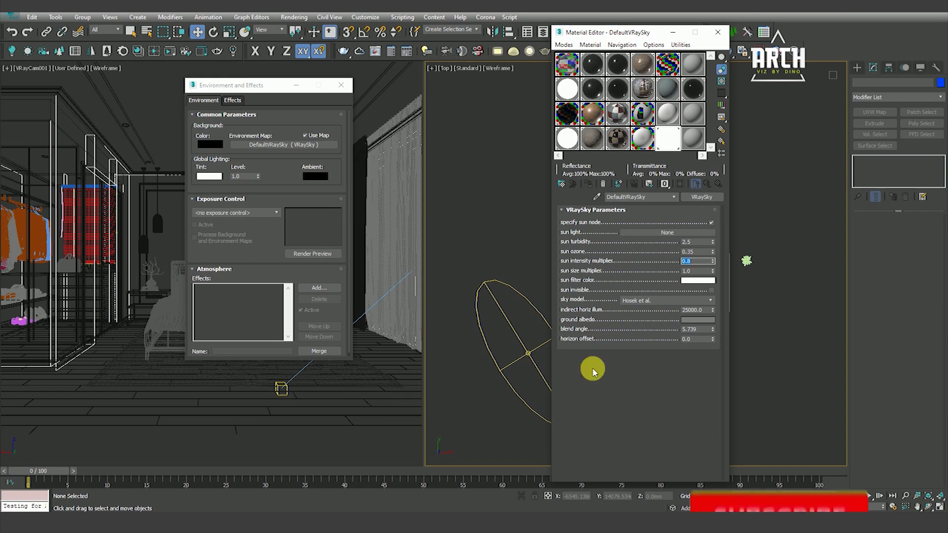
left_click(336, 87)
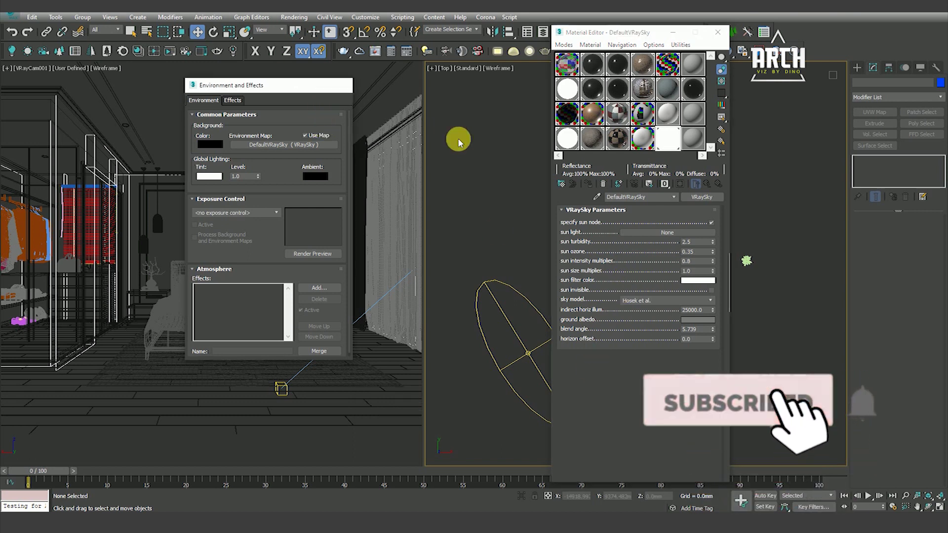
key("8")
left_click(294, 18)
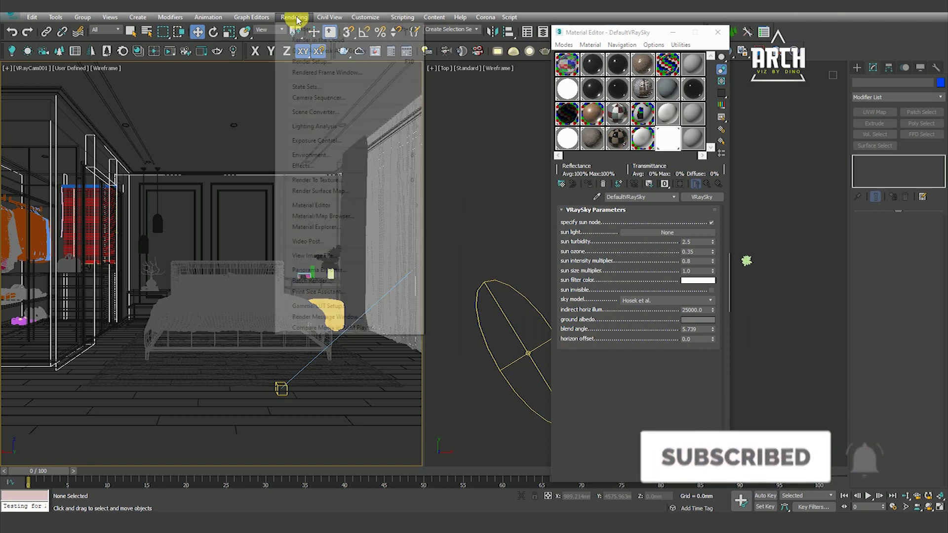
Step: Set output height 500, show the frame region, and keep V-Ray Next with expert-level settings
left_click(309, 63)
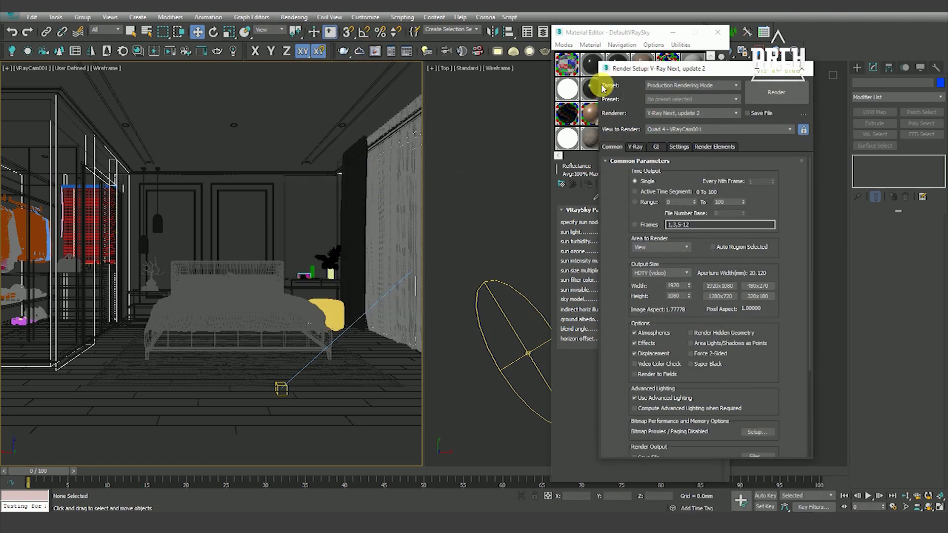
left_click_drag(681, 73, 601, 73)
type("500")
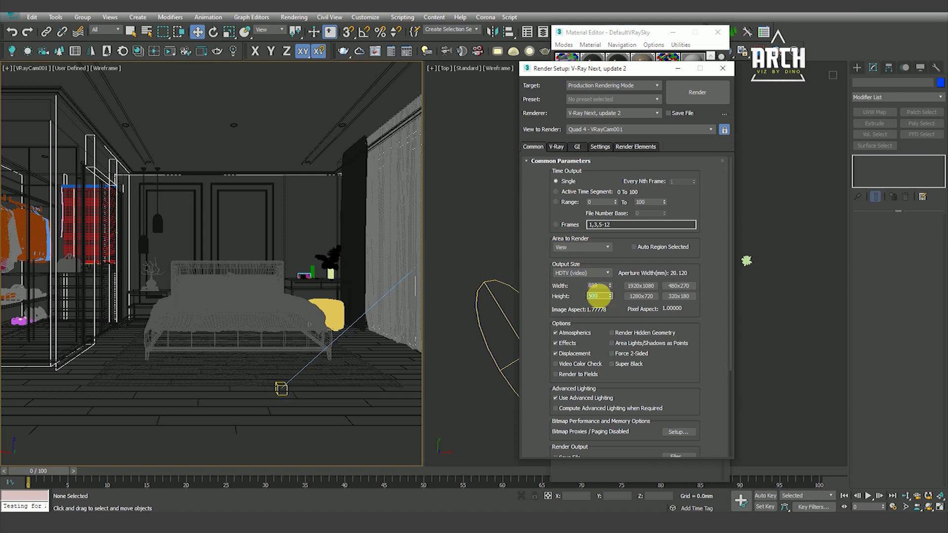
left_click(551, 309)
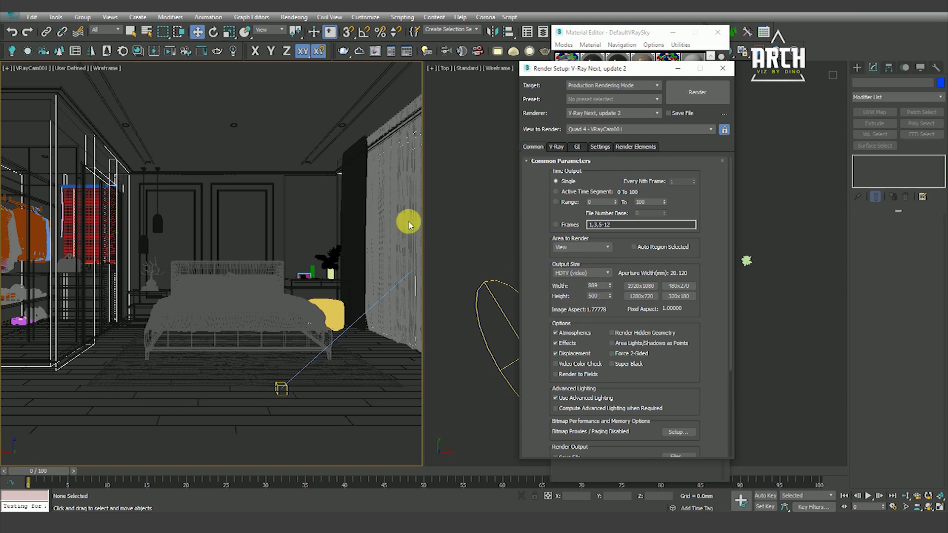
key("shift+f")
left_click(556, 147)
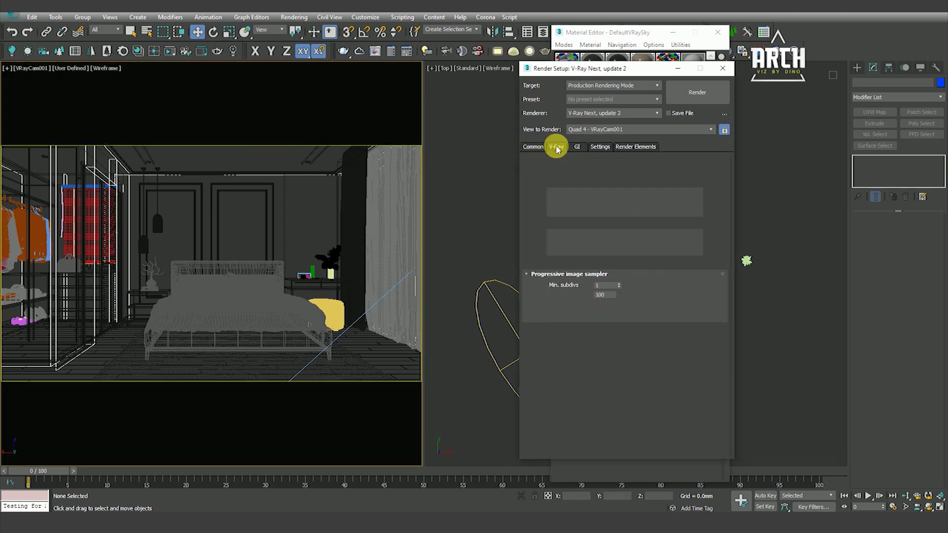
left_click(563, 185)
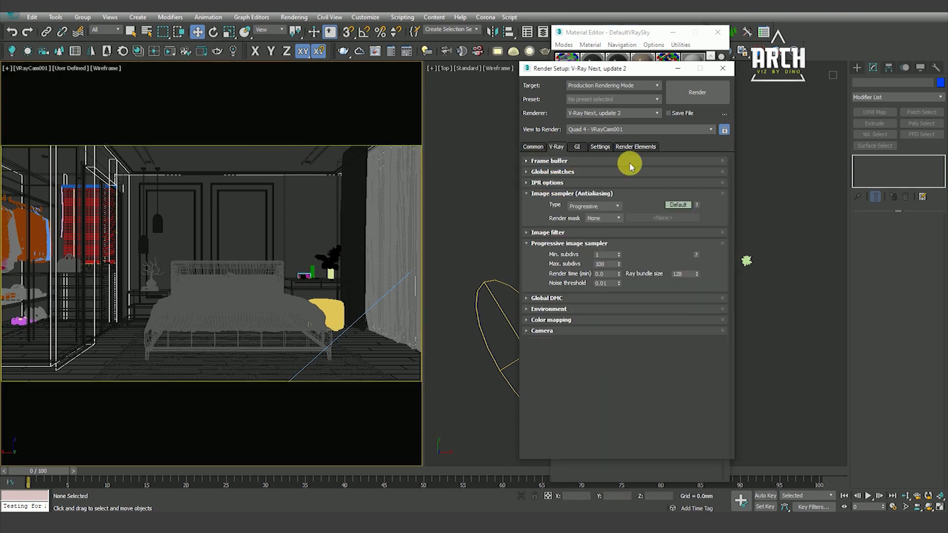
left_click(614, 114)
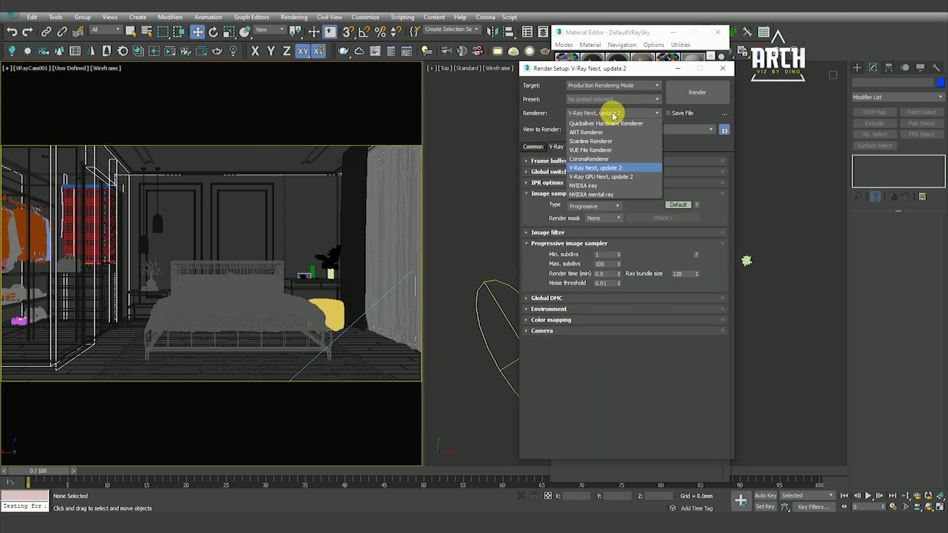
left_click(615, 169)
left_click(684, 205)
left_click(719, 233)
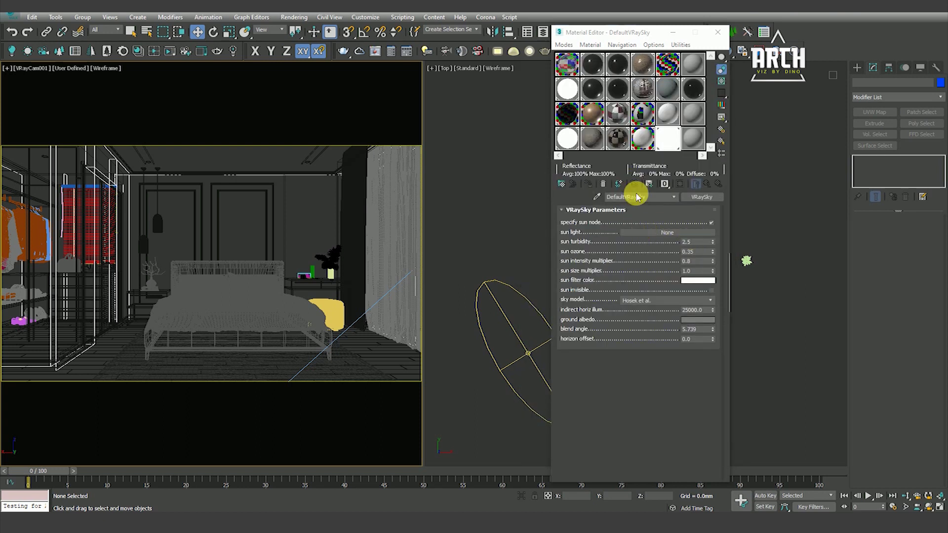
Step: Expand the Frame buffer rollout, show the last VFB, and move it to the left
left_click(523, 76)
left_click(534, 147)
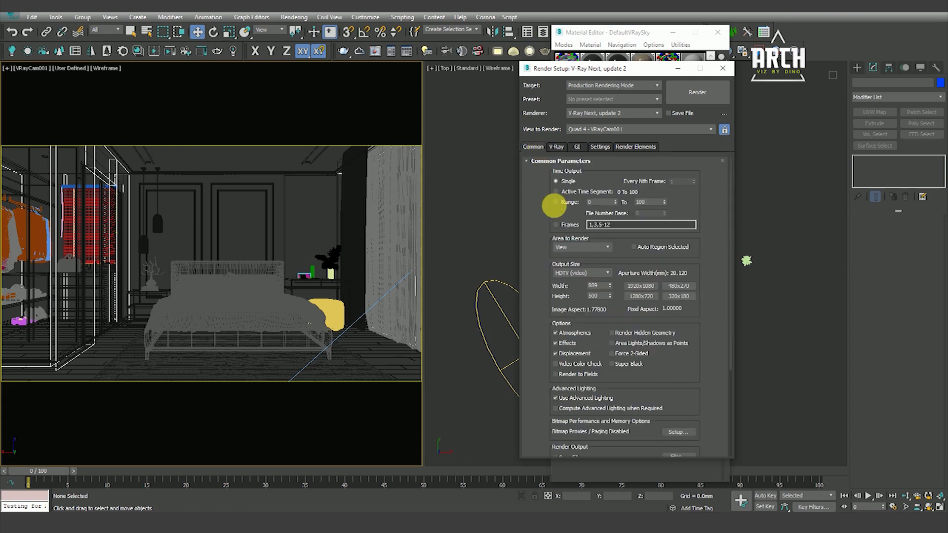
left_click(556, 147)
left_click(586, 162)
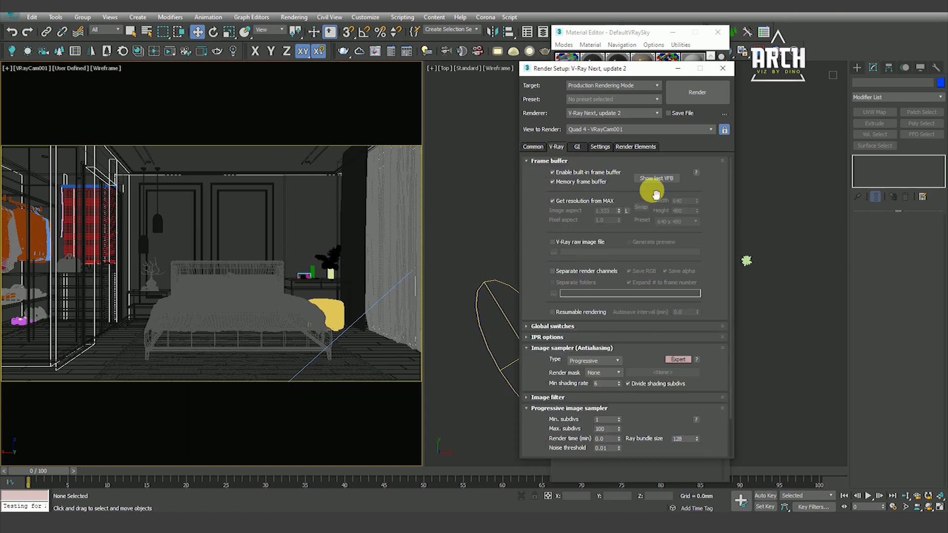
left_click(657, 179)
left_click_drag(383, 101, 193, 108)
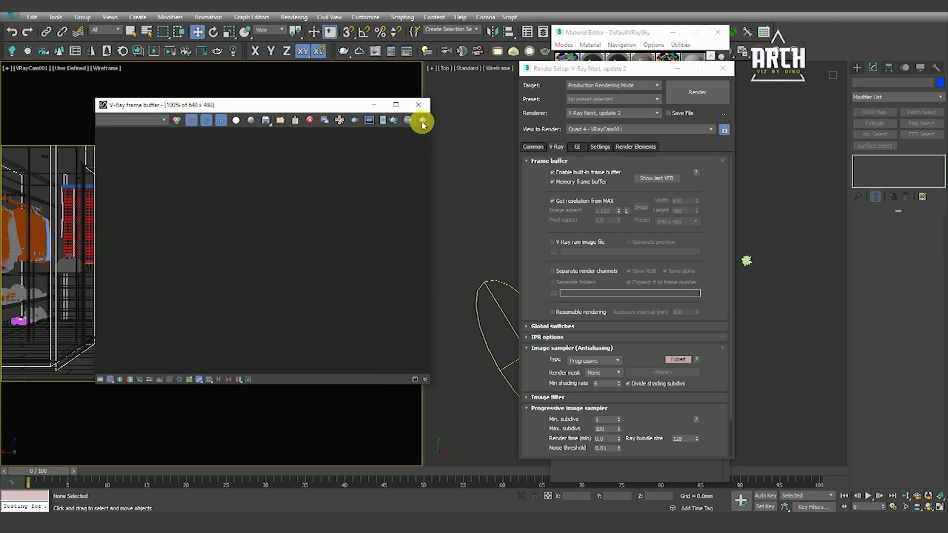
Step: Render last from the V-Ray frame buffer, watch the progressive passes refine, then stop it
left_click(423, 120)
left_click_drag(402, 108, 190, 117)
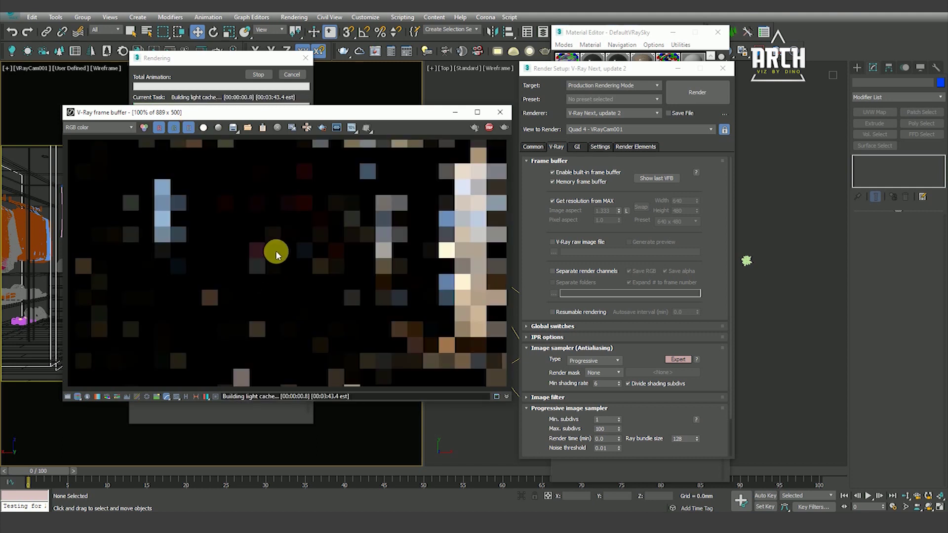
scroll(309, 240, "down", 1)
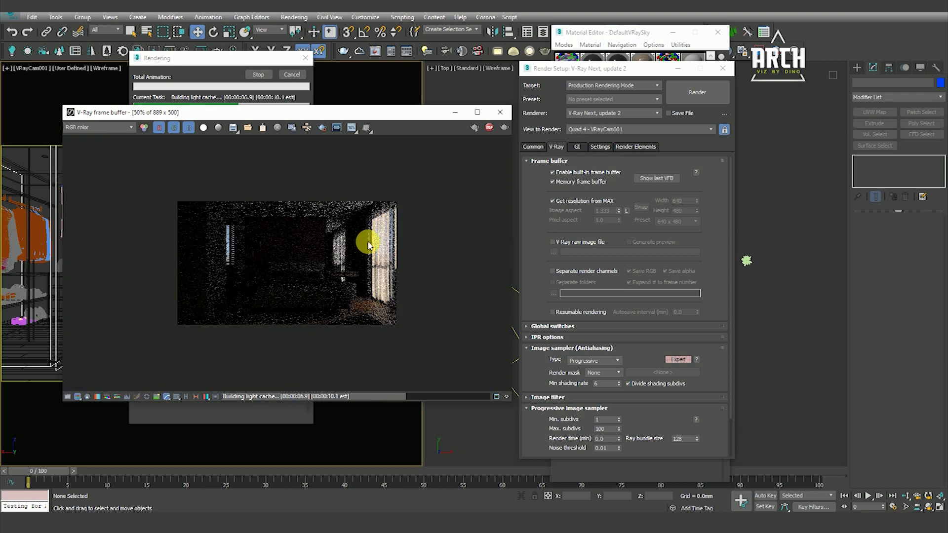
scroll(416, 286, "up", 1)
scroll(410, 281, "up", 1)
scroll(375, 262, "down", 2)
scroll(371, 277, "up", 1)
scroll(395, 314, "up", 1)
scroll(457, 304, "down", 1)
scroll(381, 302, "up", 2)
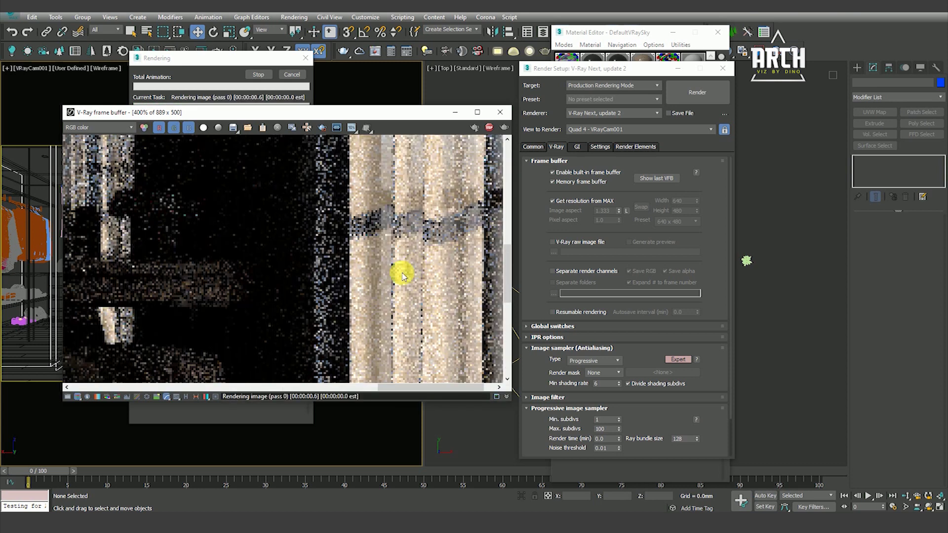
scroll(398, 271, "down", 2)
scroll(469, 195, "up", 1)
scroll(470, 194, "down", 1)
left_click_drag(361, 113, 307, 114)
scroll(394, 316, "up", 1)
scroll(396, 309, "down", 1)
scroll(429, 203, "up", 1)
scroll(394, 277, "down", 1)
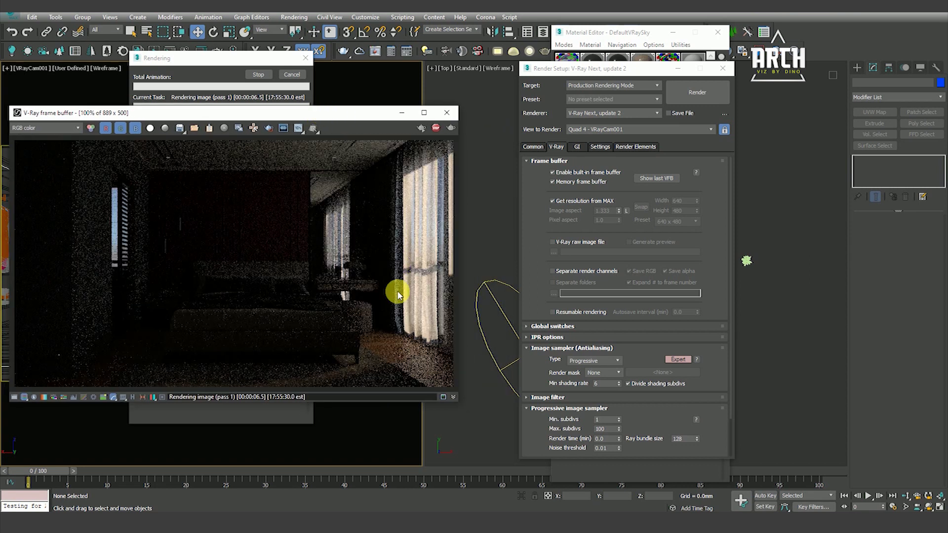
scroll(429, 281, "up", 1)
scroll(400, 359, "down", 1)
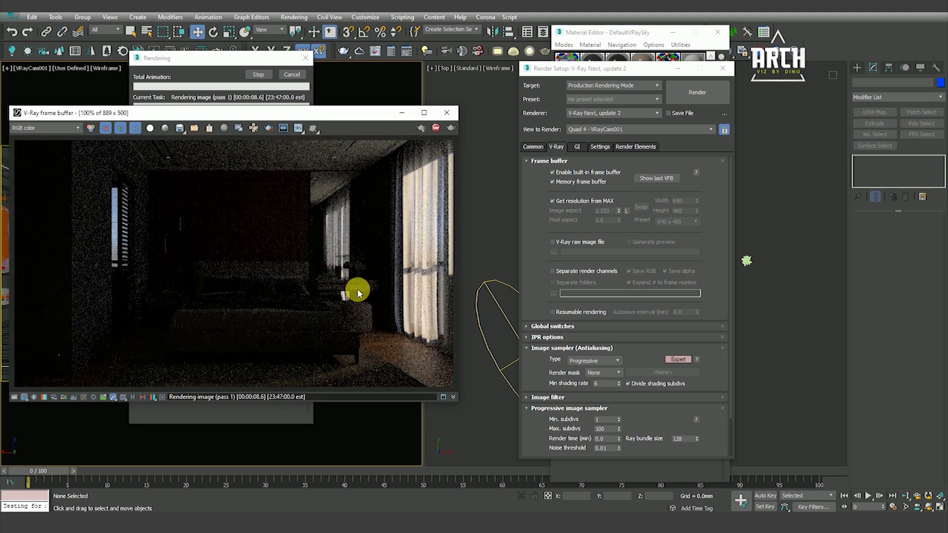
left_click_drag(320, 116, 362, 107)
scroll(166, 200, "up", 1)
scroll(173, 197, "down", 1)
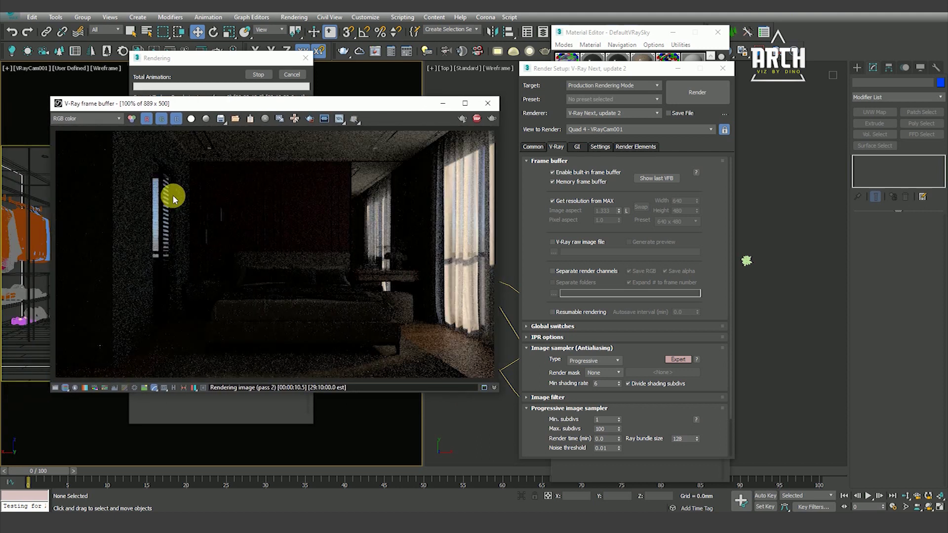
left_click(478, 120)
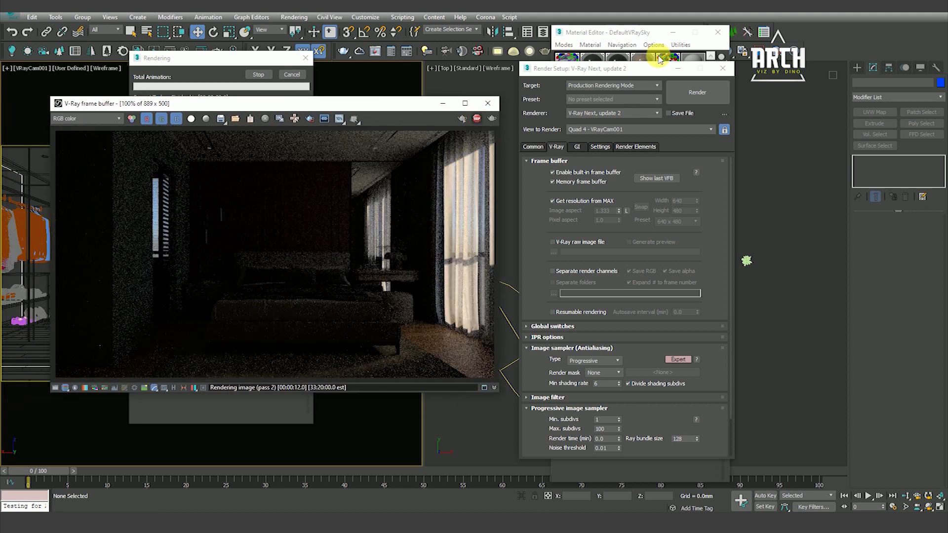
Step: Close the Material Editor and render settings, then open the window curtain group
left_click(633, 33)
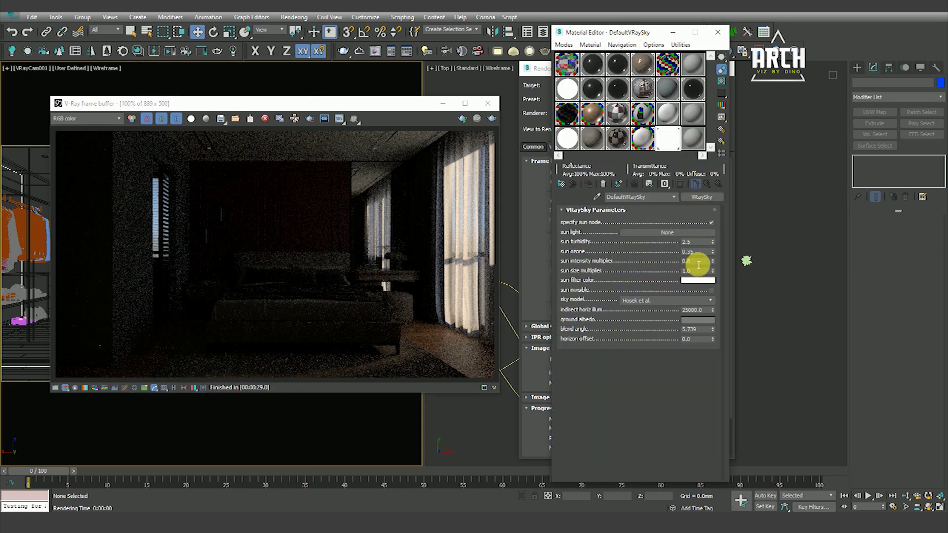
left_click(426, 241)
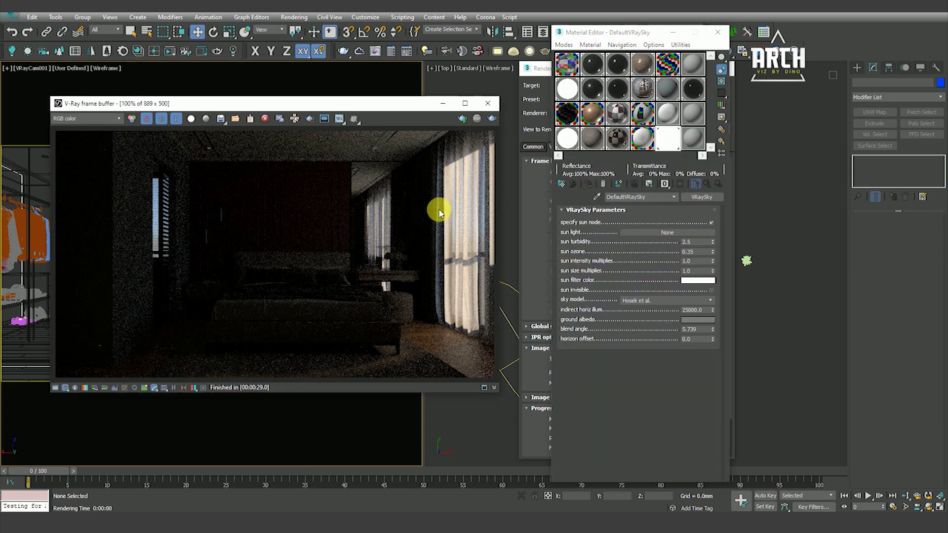
left_click_drag(426, 109, 386, 112)
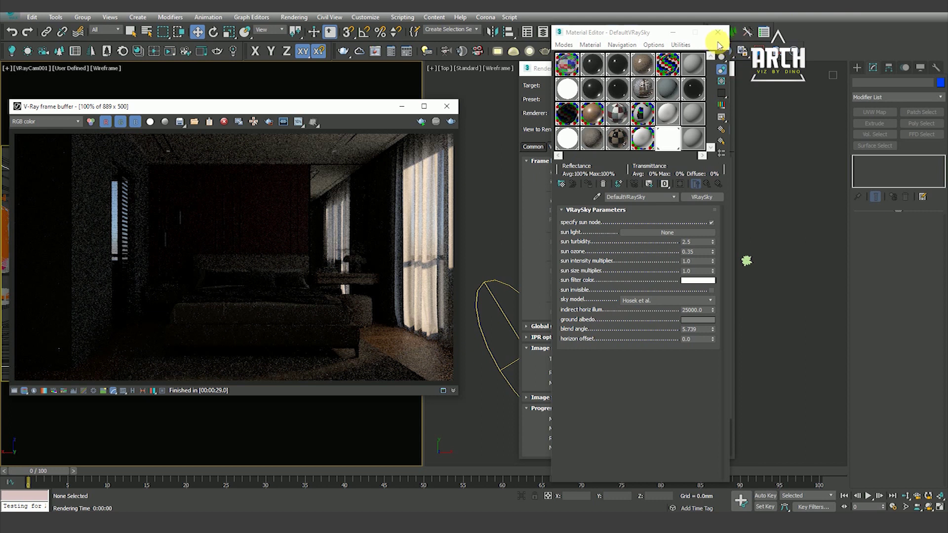
left_click(717, 33)
left_click(726, 67)
scroll(681, 307, "up", 5)
scroll(642, 264, "up", 5)
left_click(643, 255)
scroll(644, 247, "down", 2)
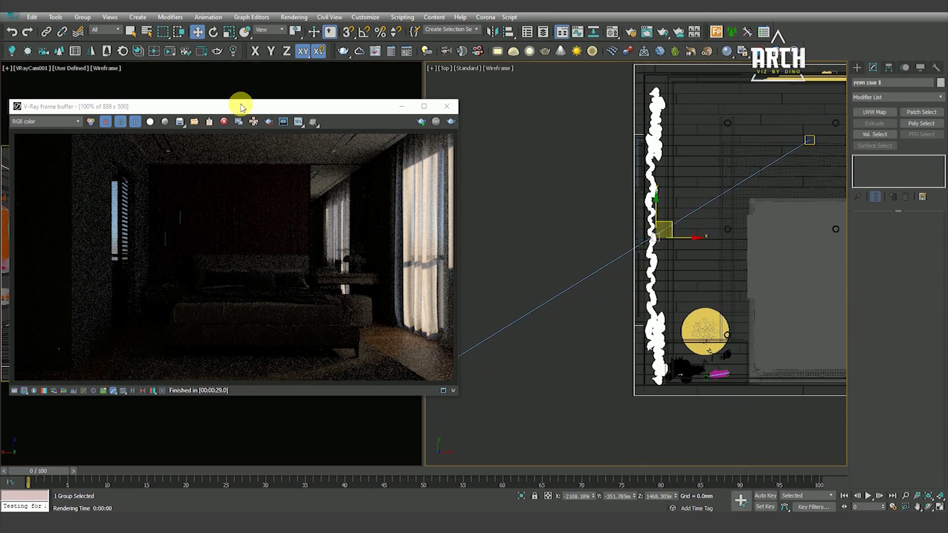
left_click(83, 22)
left_click(96, 55)
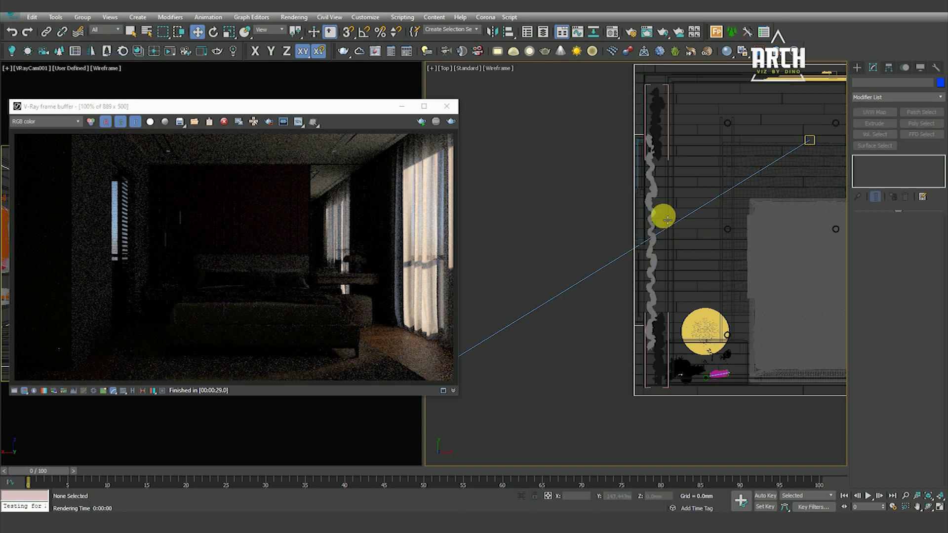
Step: Slide the single curtain along the window, checking it in the camera view
left_click(660, 245)
left_click_drag(656, 221, 656, 245)
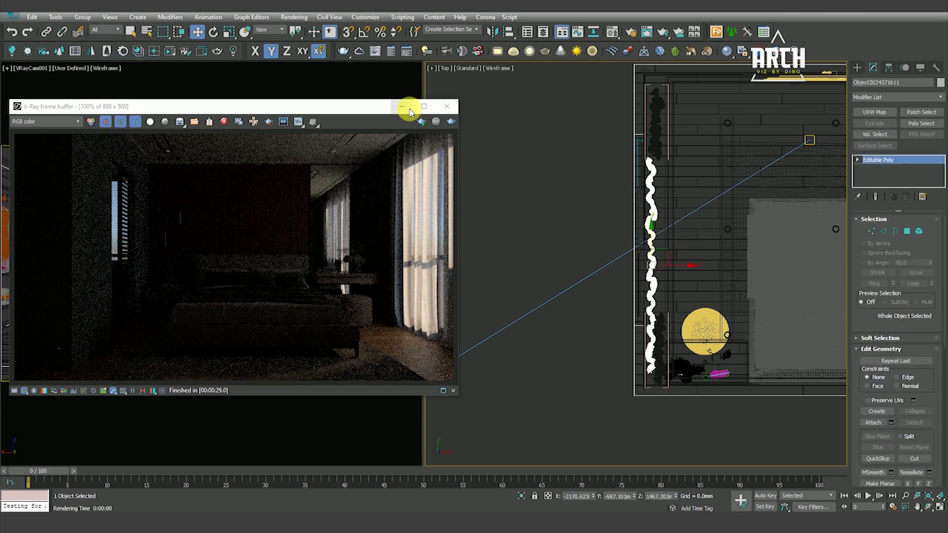
left_click(408, 108)
left_click_drag(655, 242, 641, 106)
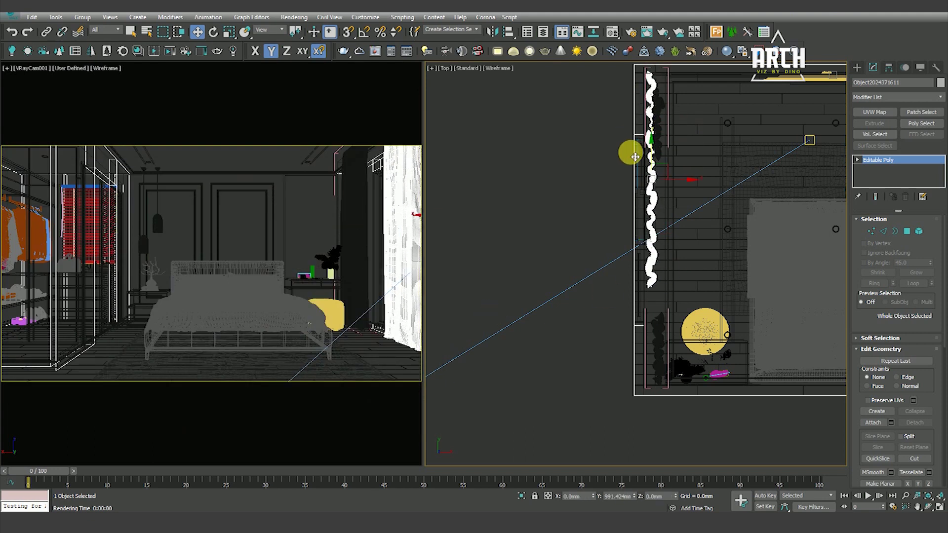
left_click_drag(641, 106, 637, 123)
key("F3")
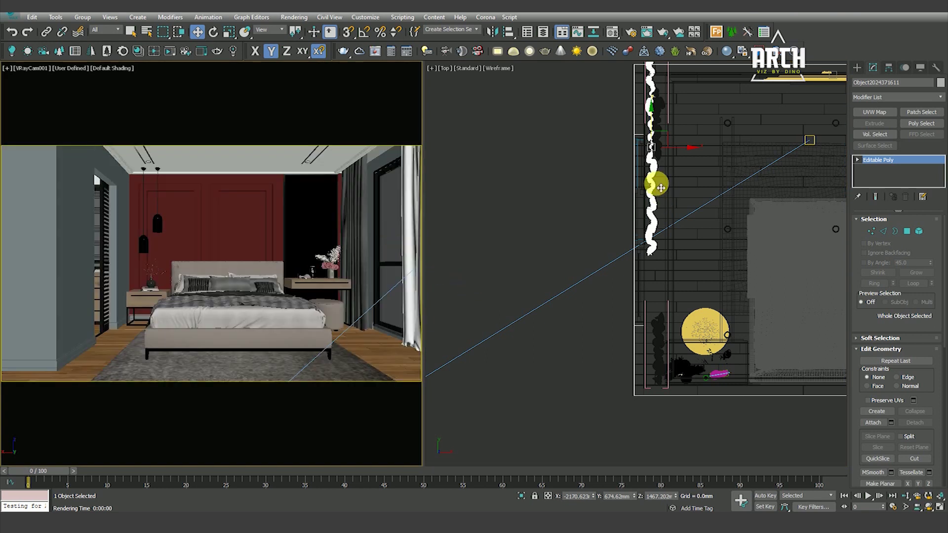
Step: Move the curtain further down the window in the Top view
middle_click_drag(656, 184, 635, 256)
scroll(631, 229, "down", 3)
scroll(633, 245, "up", 4)
scroll(644, 266, "up", 3)
key("F3")
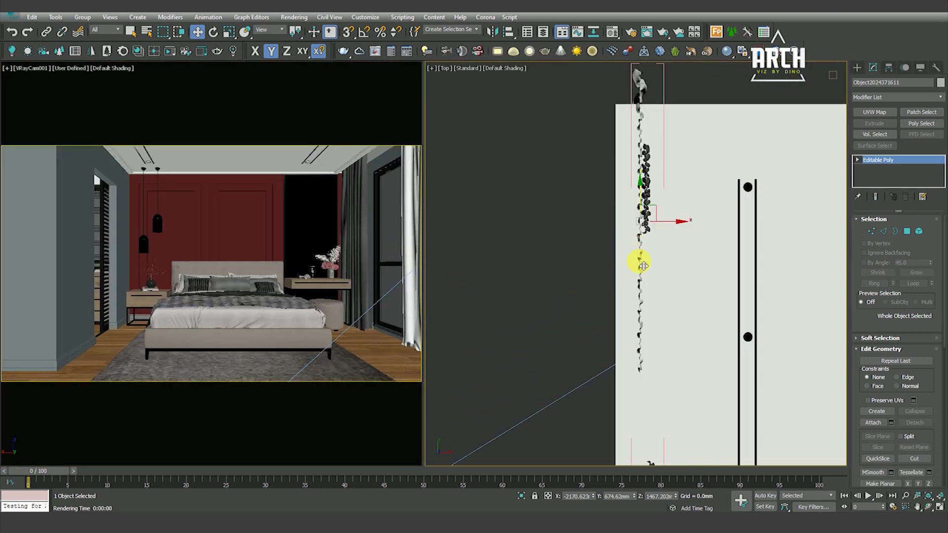
scroll(637, 262, "down", 2)
key("F3")
key("r")
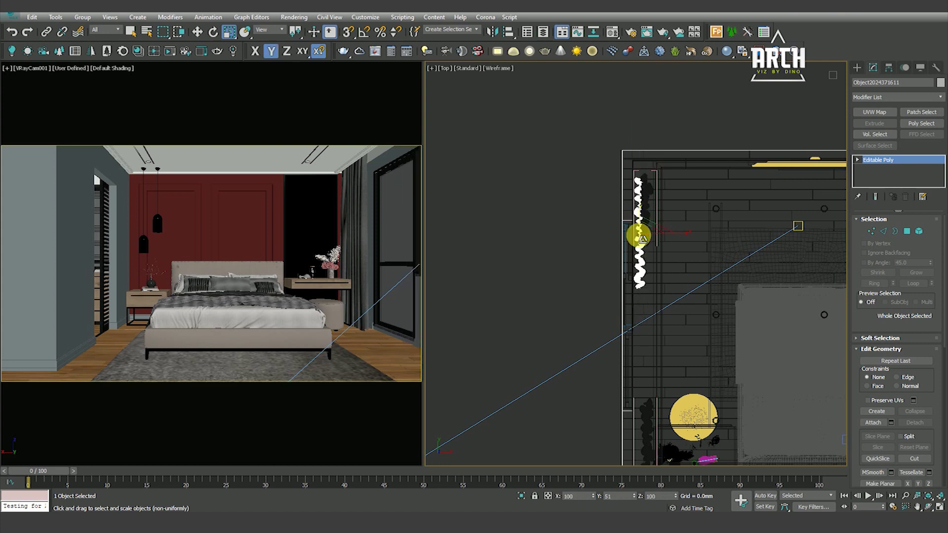
scroll(641, 246, "up", 2)
key("w")
mouse_move(640, 203)
left_mouse_down()
mouse_move(647, 289)
mouse_move(645, 258)
left_mouse_up()
scroll(642, 247, "up", 2)
scroll(635, 235, "down", 3)
scroll(638, 247, "down", 3)
scroll(650, 309, "down", 1)
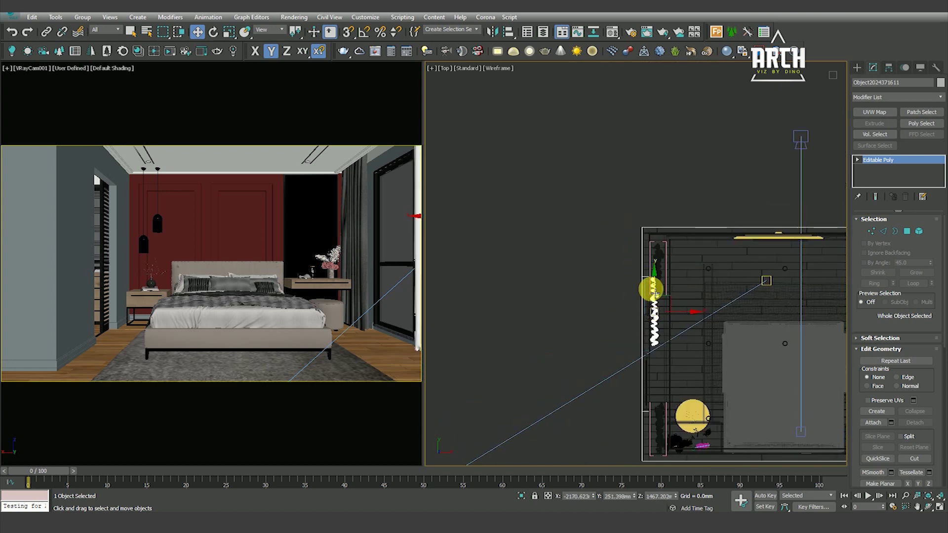
Step: Shift-drag a copy of the curtain lower along the window
left_click_drag(658, 297, 664, 394, "shift")
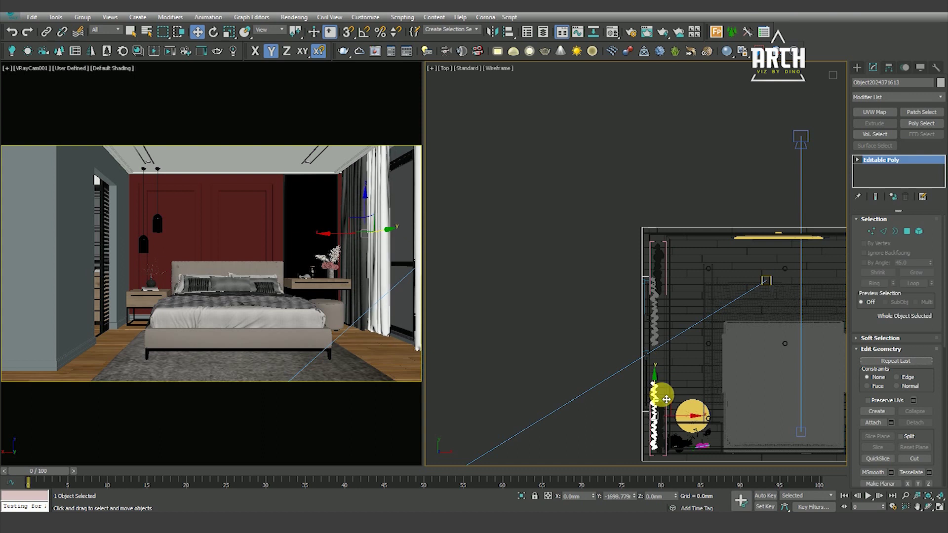
left_click(472, 302)
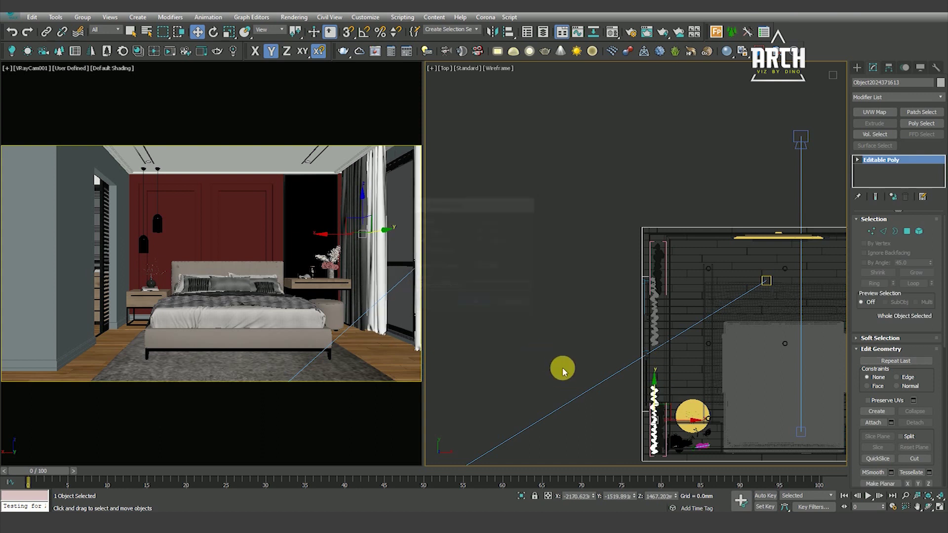
scroll(637, 373, "up", 3)
middle_click_drag(641, 374, 472, 105)
scroll(545, 317, "up", 3)
middle_click_drag(546, 317, 575, 349)
Step: Scale the copied curtain narrower on X, nudge it toward the wall, and reopen Render Setup
key("r")
mouse_move(578, 268)
left_mouse_down()
mouse_move(623, 296)
mouse_move(611, 297)
left_mouse_up()
key("w")
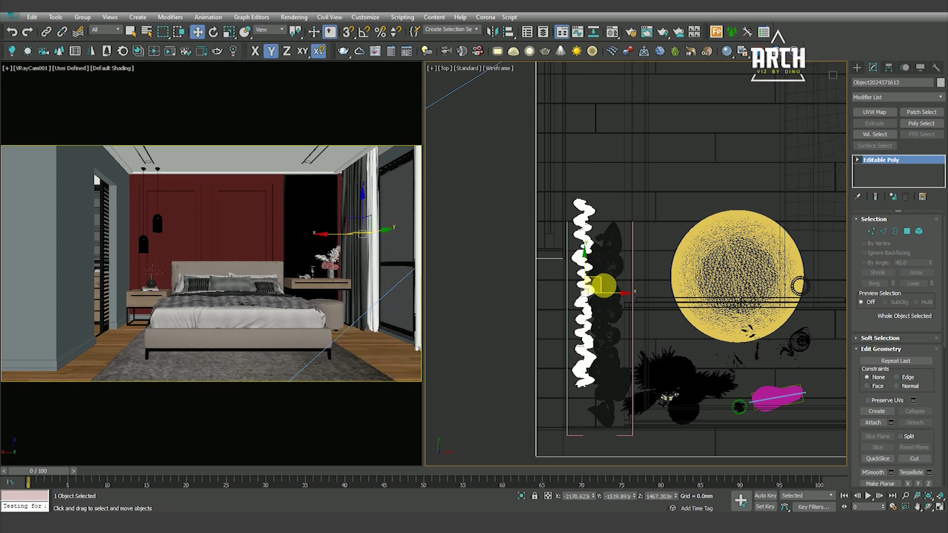
left_click_drag(615, 298, 610, 298)
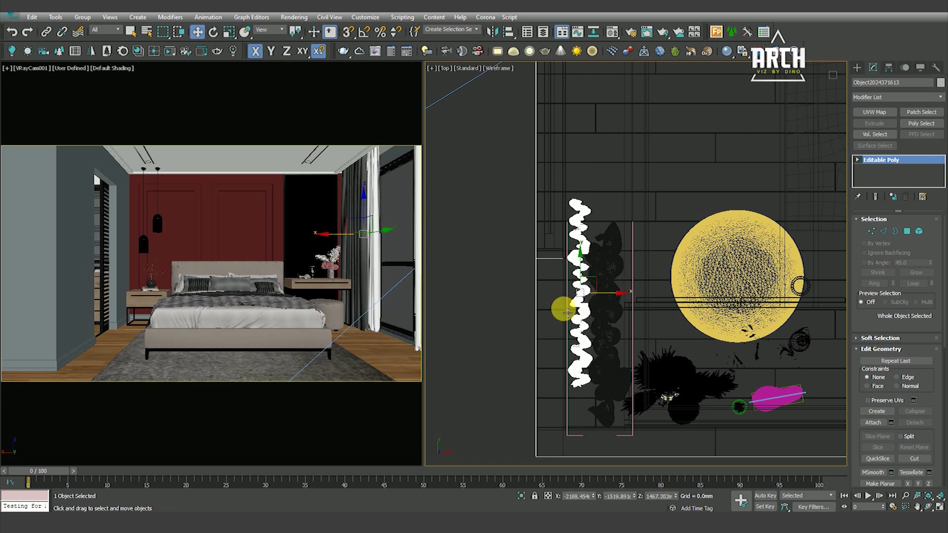
left_click(392, 201)
key("F3")
left_click(294, 17)
left_click(308, 56)
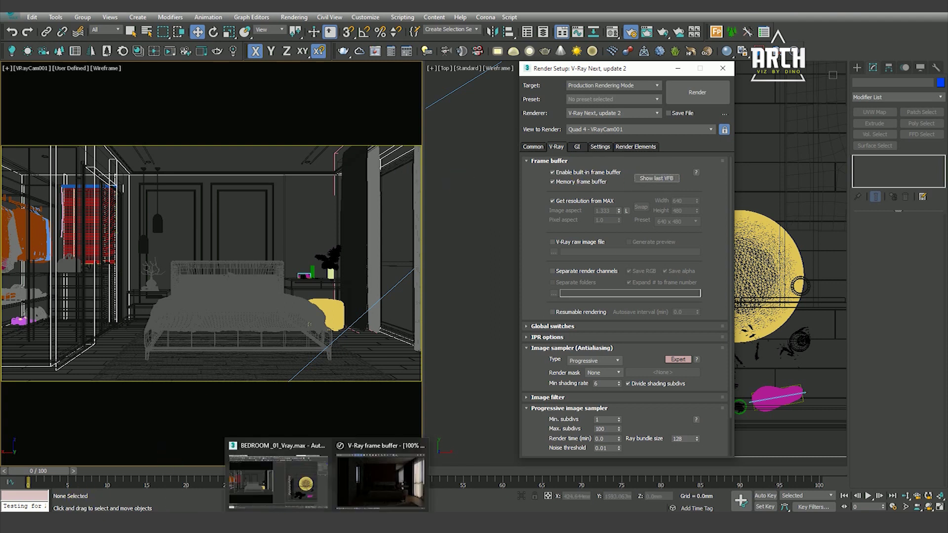
Step: Re-render the bedroom in the V-Ray frame buffer to show blue sky past the moved curtains
left_click(371, 499)
left_click_drag(336, 106, 312, 92)
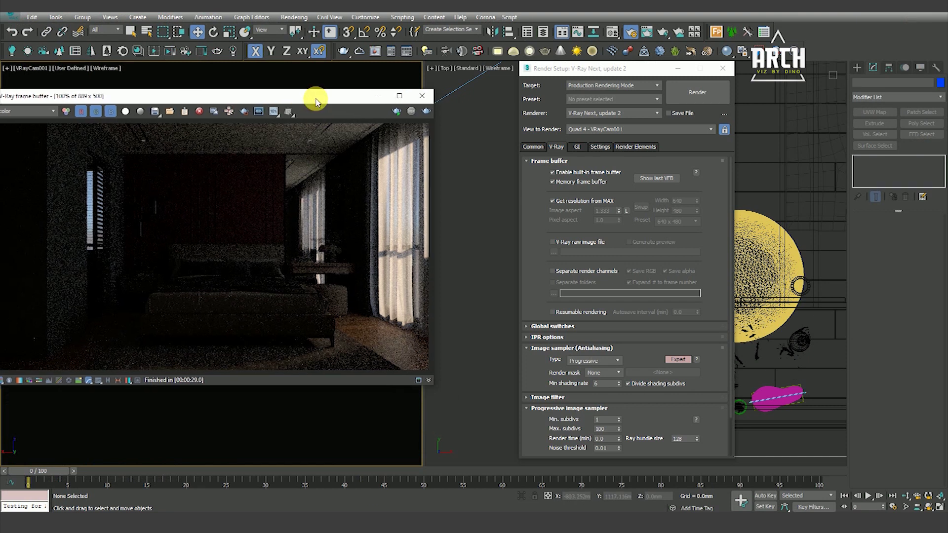
left_click(429, 108)
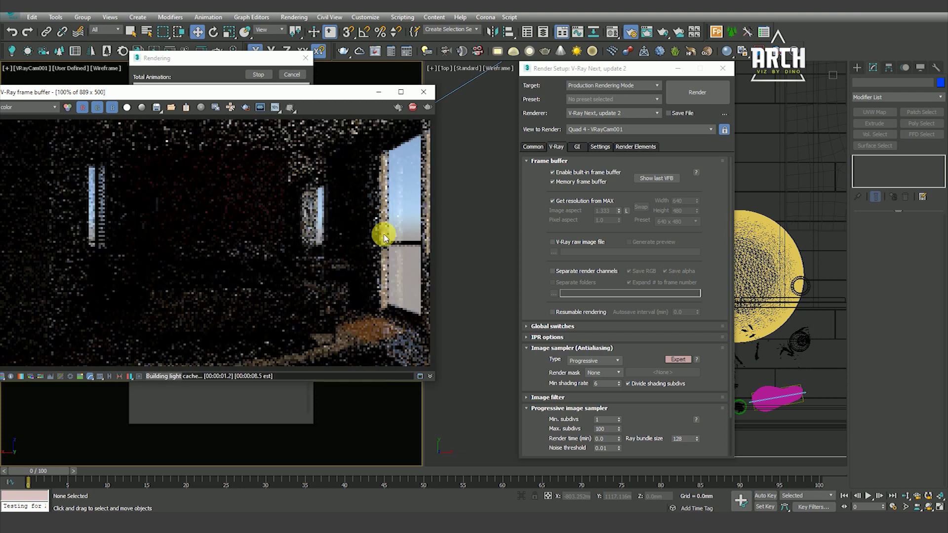
scroll(383, 229, "down", 2)
scroll(346, 247, "up", 3)
scroll(366, 232, "down", 3)
scroll(291, 252, "up", 3)
scroll(292, 252, "down", 3)
left_click_drag(349, 96, 368, 97)
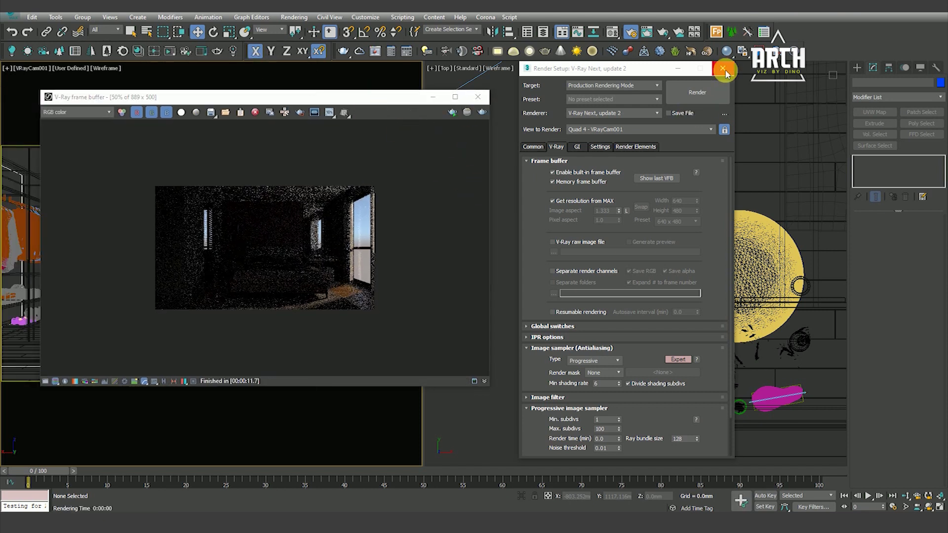
Step: Close the Render Setup dialog and check the sun light in the Front view
left_click(726, 72)
scroll(642, 207, "down", 5)
scroll(635, 203, "down", 5)
scroll(600, 267, "down", 2)
left_click(574, 275)
key("f")
scroll(612, 306, "up", 2)
left_click(612, 307)
Step: Select the bedroom camera and start a new test render, viewing it at full size
key("t")
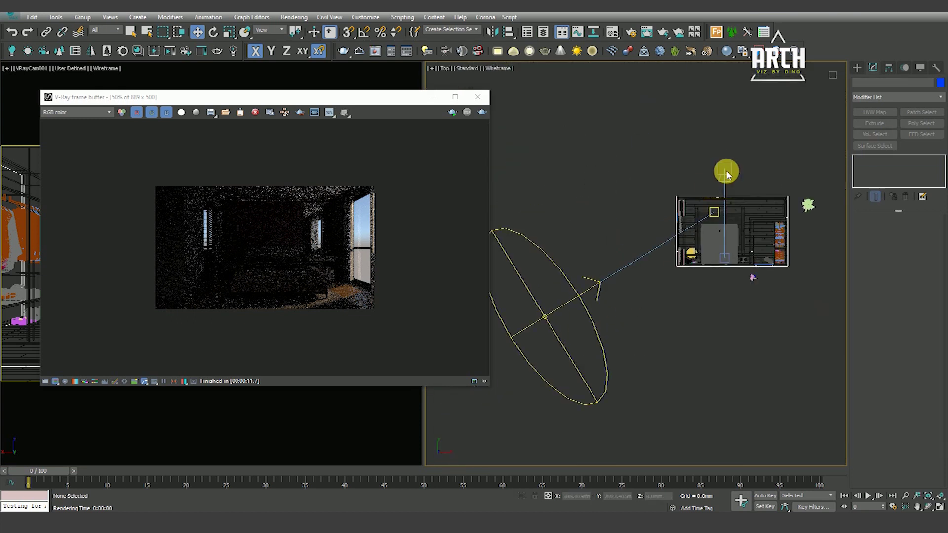
left_click(727, 178)
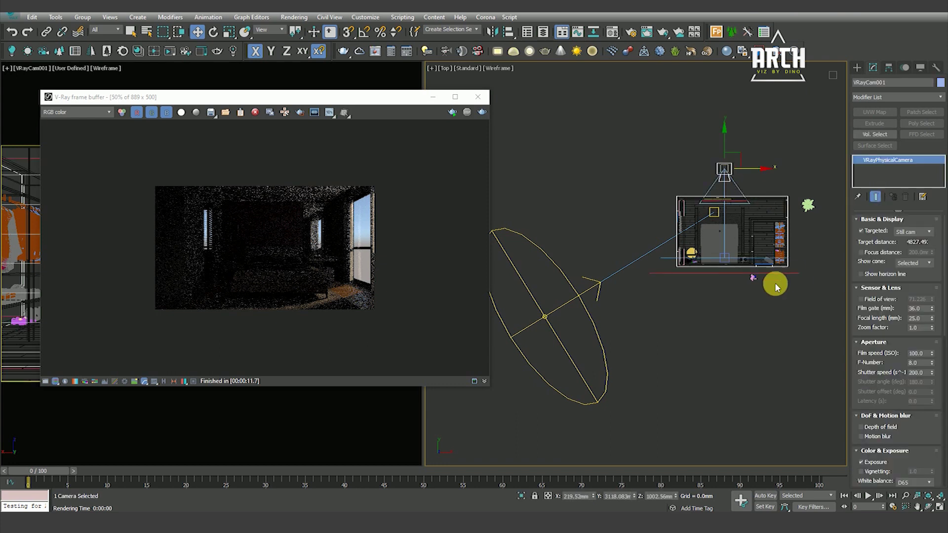
scroll(890, 335, "down", 2)
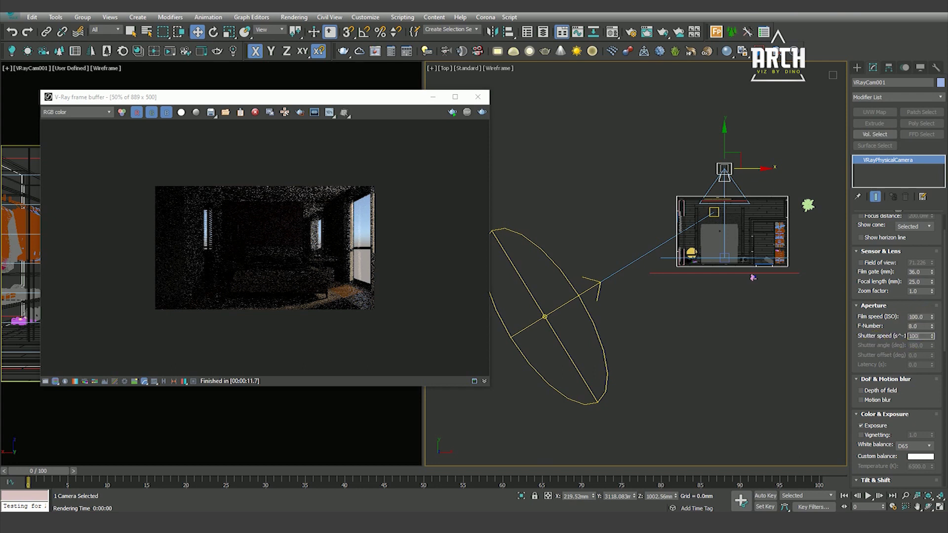
left_click_drag(415, 102, 393, 101)
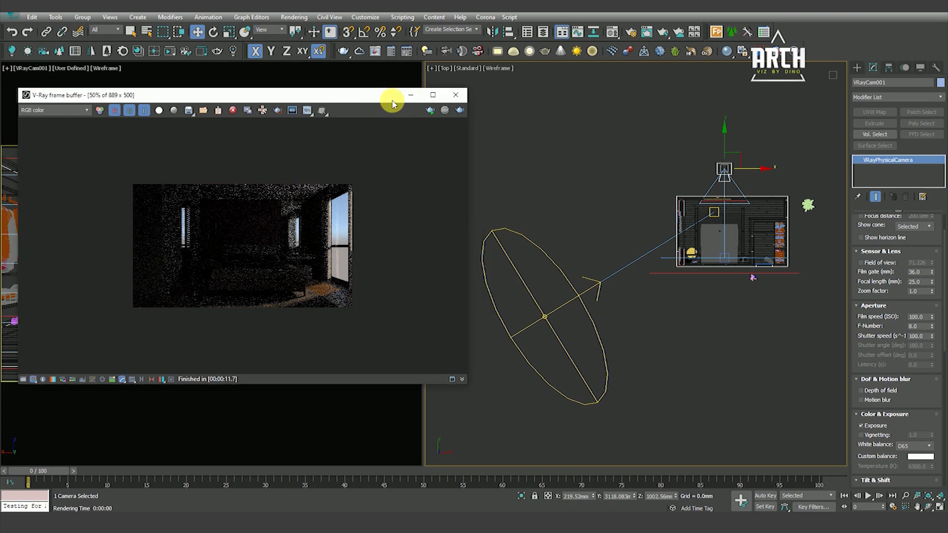
left_click(460, 112)
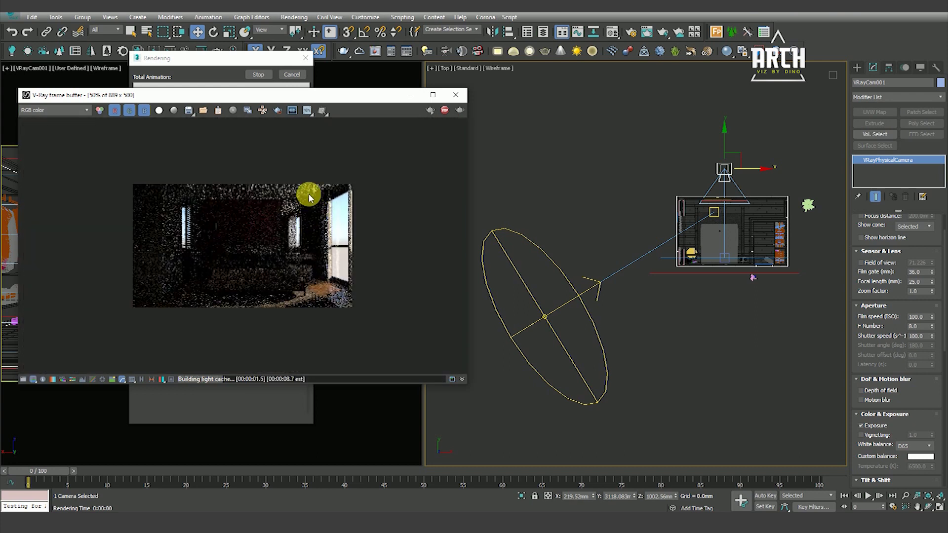
double_click(312, 255)
scroll(342, 266, "up", 2)
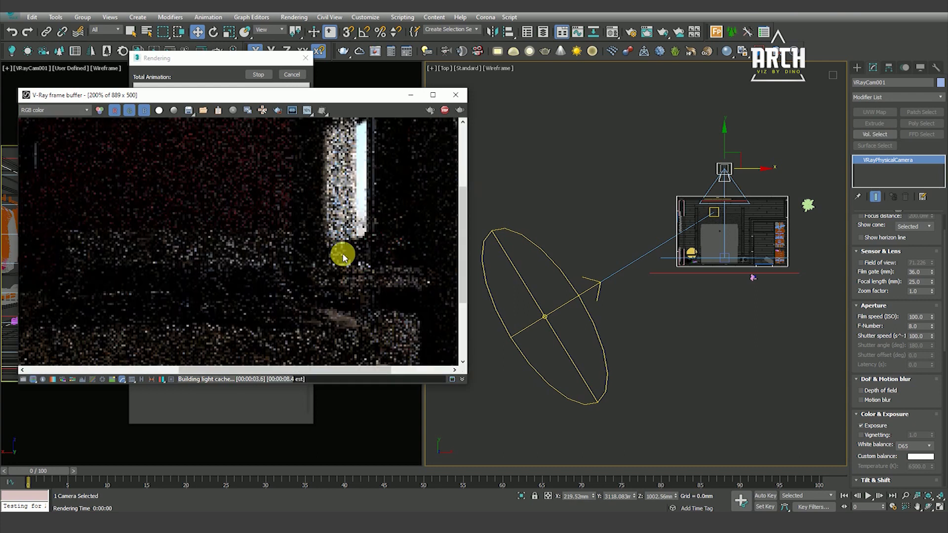
scroll(344, 247, "down", 3)
double_click(357, 291)
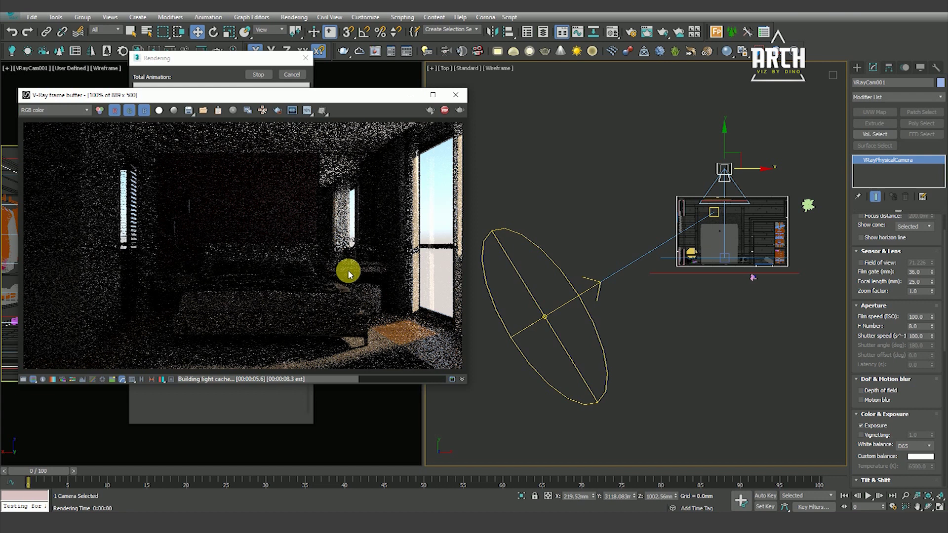
Step: Zoom in to inspect the in-progress render, then stop it
scroll(348, 268, "down", 2)
scroll(334, 272, "up", 1)
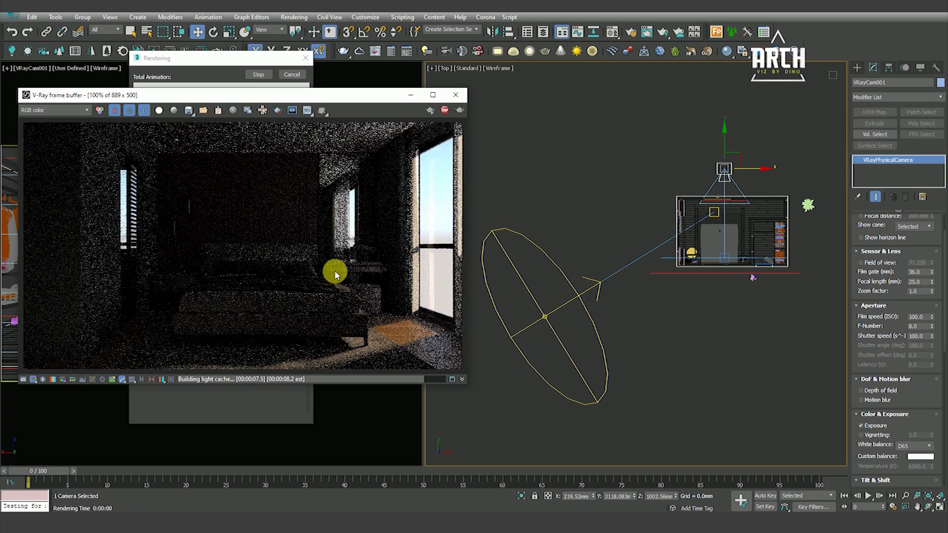
scroll(362, 268, "up", 1)
scroll(373, 277, "down", 1)
scroll(388, 266, "down", 1)
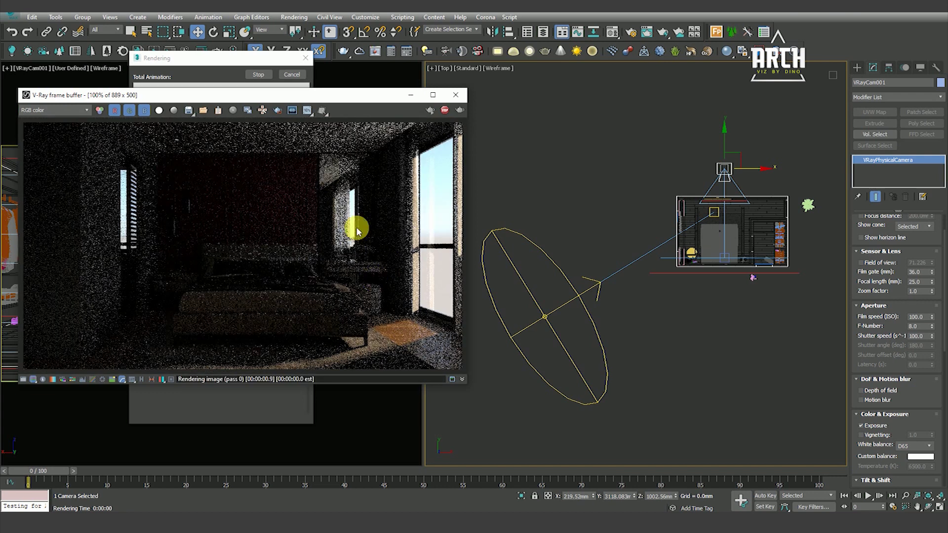
left_click(445, 116)
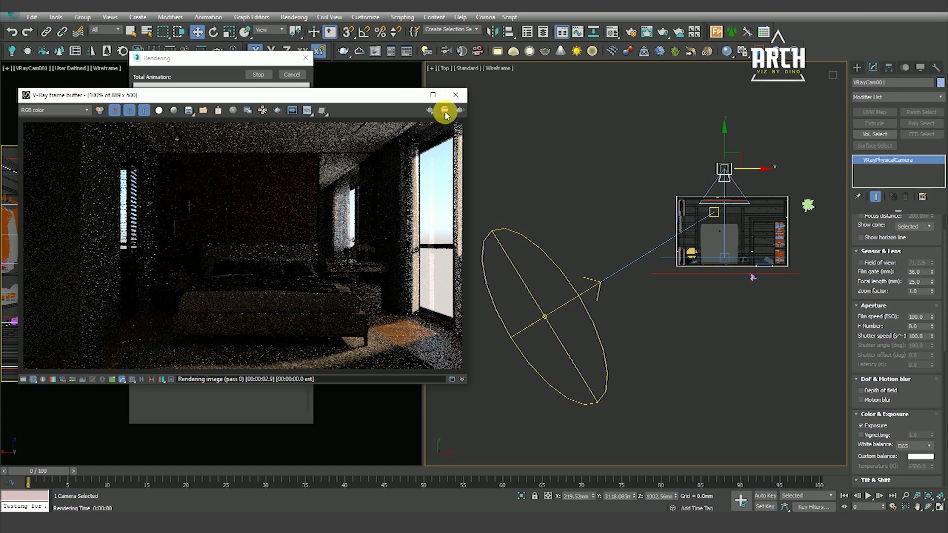
Step: Check the sun light's settings, then select VRayCam001
left_click(548, 316)
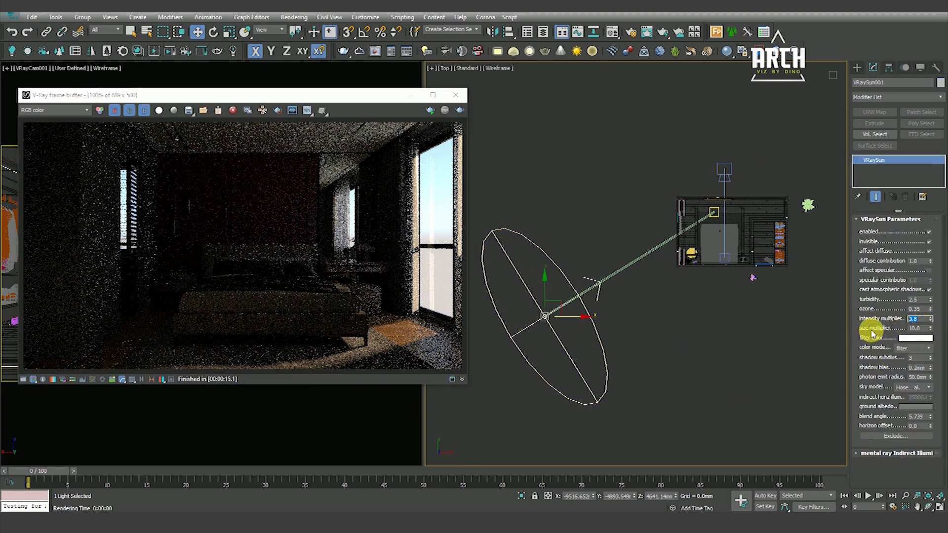
left_click(735, 208)
left_click(730, 180)
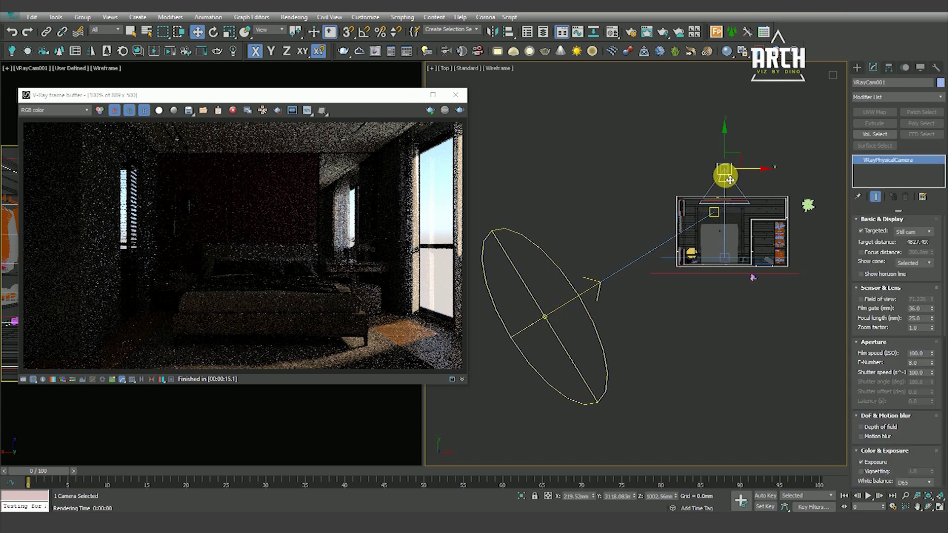
scroll(889, 356, "down", 2)
Step: Set VRayCam001's shutter speed to 50 and test-render the bedroom, stopping partway
double_click(919, 352)
type("50")
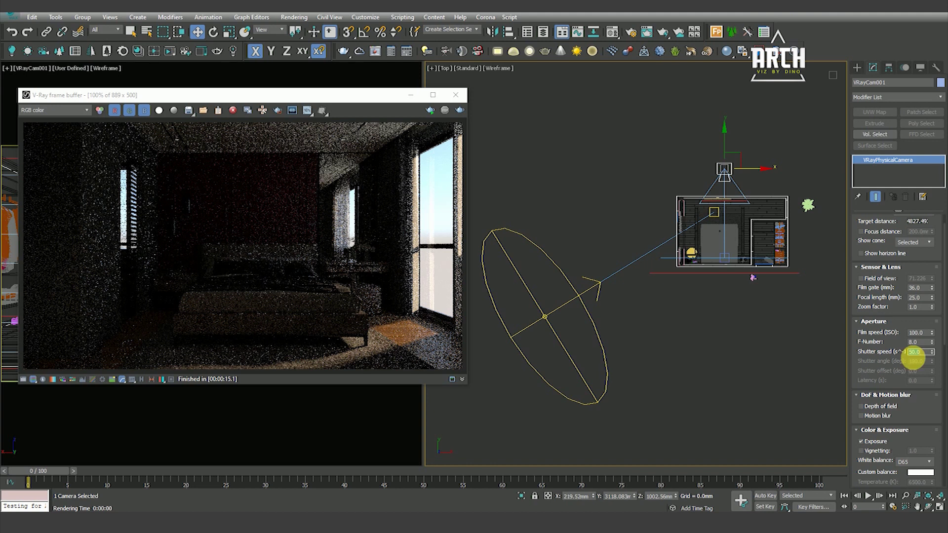
left_click(460, 110)
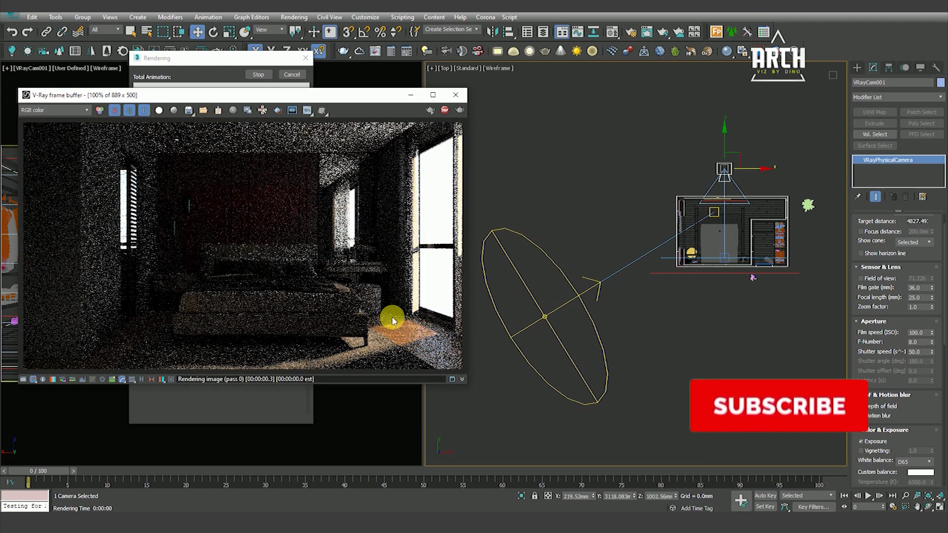
scroll(392, 321, "up", 2)
scroll(363, 276, "down", 2)
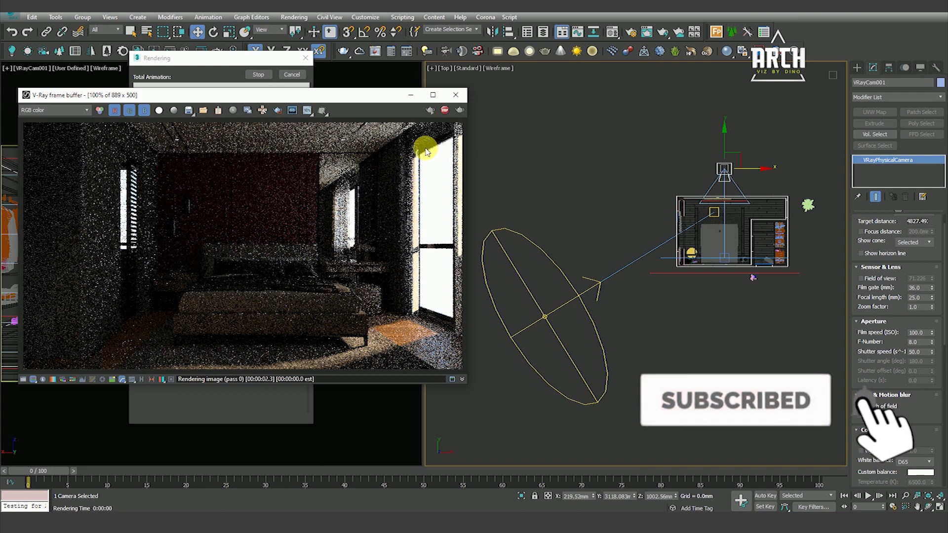
scroll(344, 218, "up", 2)
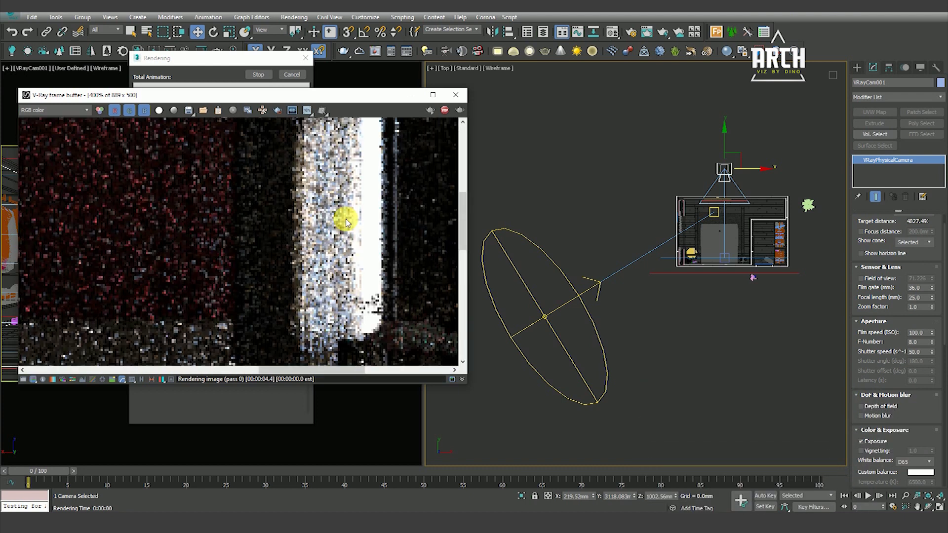
scroll(346, 223, "down", 2)
scroll(400, 321, "up", 2)
scroll(395, 289, "down", 2)
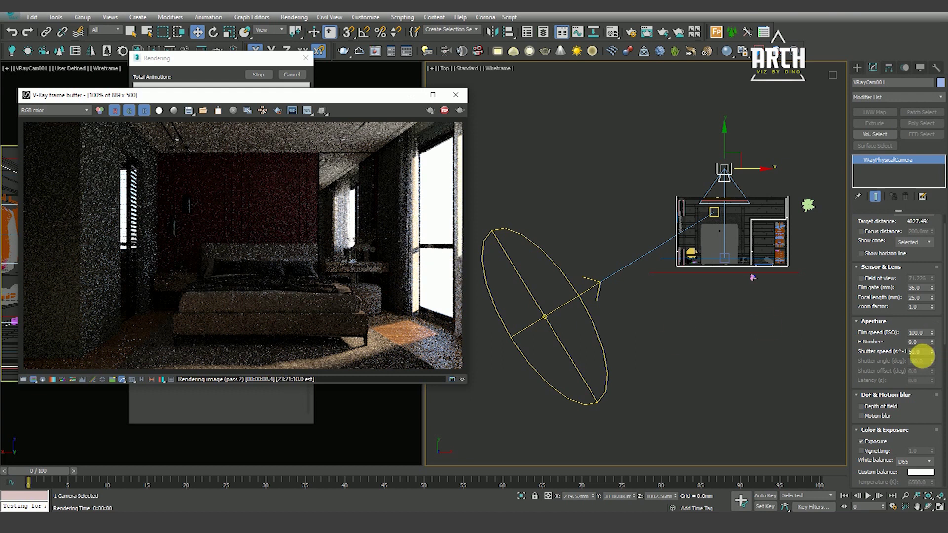
left_click(445, 110)
Step: Change the shutter speed to 60, then close the render window and deselect the camera
double_click(922, 352)
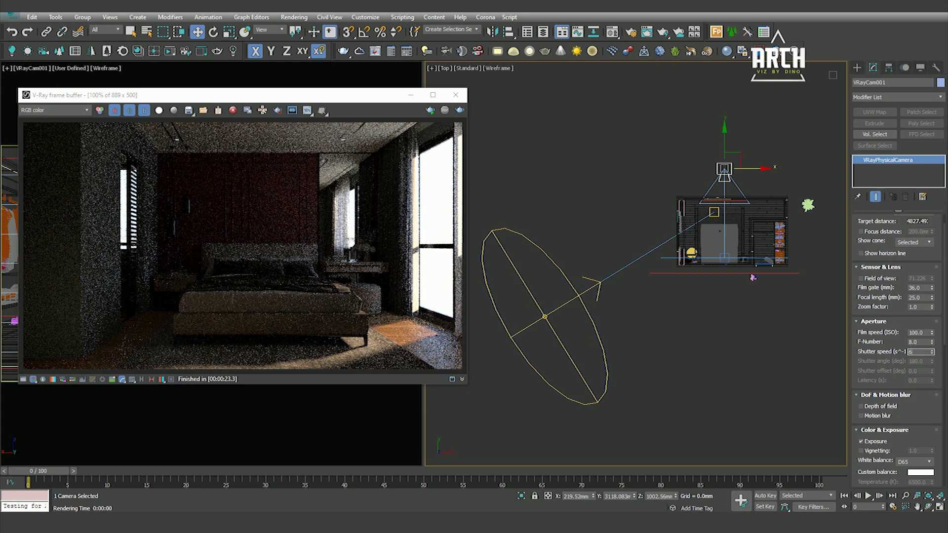
key("Return")
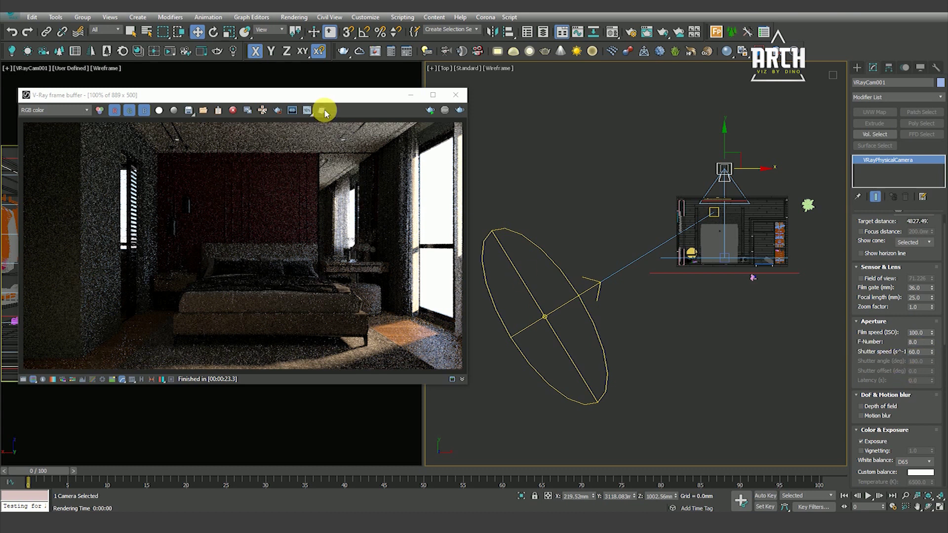
left_click_drag(324, 98, 333, 99)
scroll(344, 156, "up", 3)
scroll(376, 198, "down", 3)
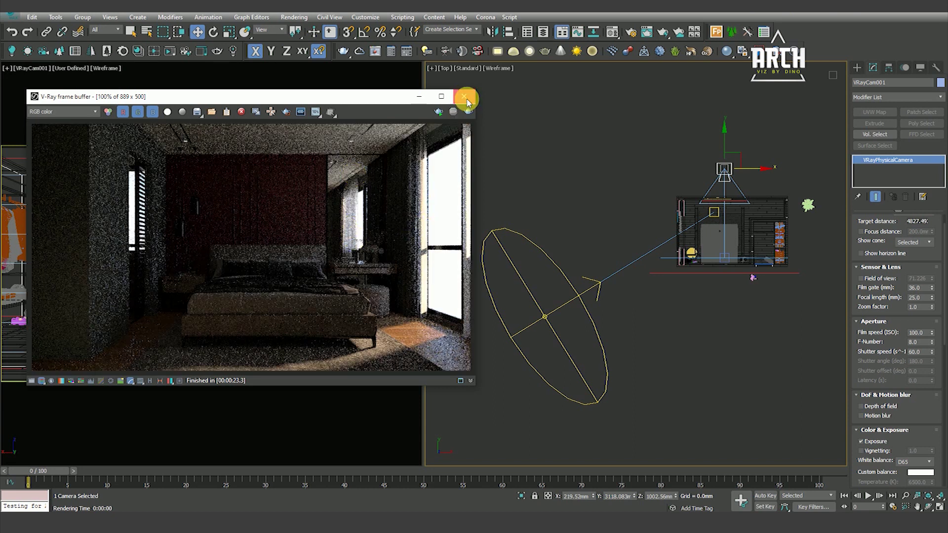
left_click(467, 101)
left_click(709, 343)
scroll(683, 232, "up", 2)
Step: Draw a rectangular VRayLight plane in the Left view
scroll(683, 242, "down", 2)
left_click(857, 68)
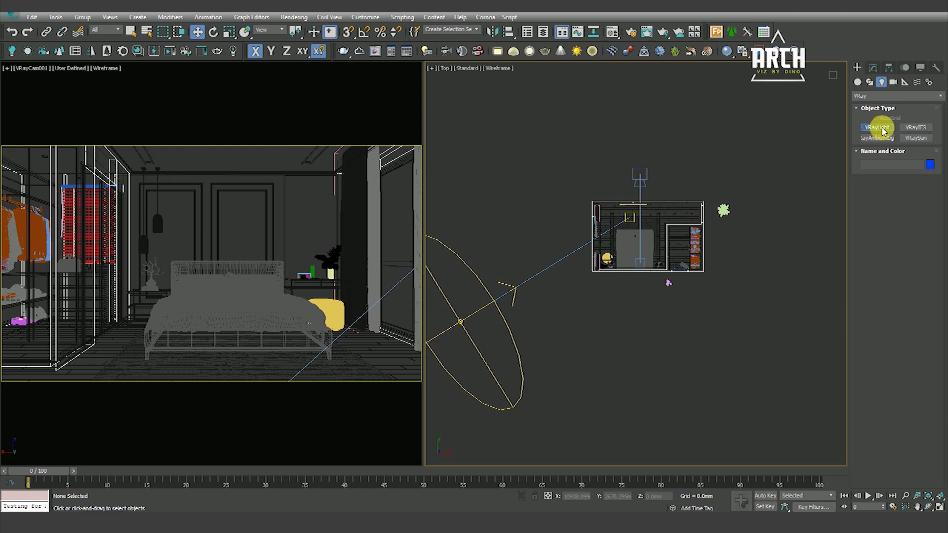
left_click(878, 127)
middle_click_drag(661, 315, 674, 304)
scroll(675, 304, "down", 3)
key("l")
scroll(679, 286, "up", 2)
scroll(679, 287, "down", 2)
scroll(654, 252, "up", 2)
scroll(660, 191, "up", 1)
scroll(648, 142, "up", 1)
key("F3")
key("F3")
left_click_drag(626, 133, 696, 326)
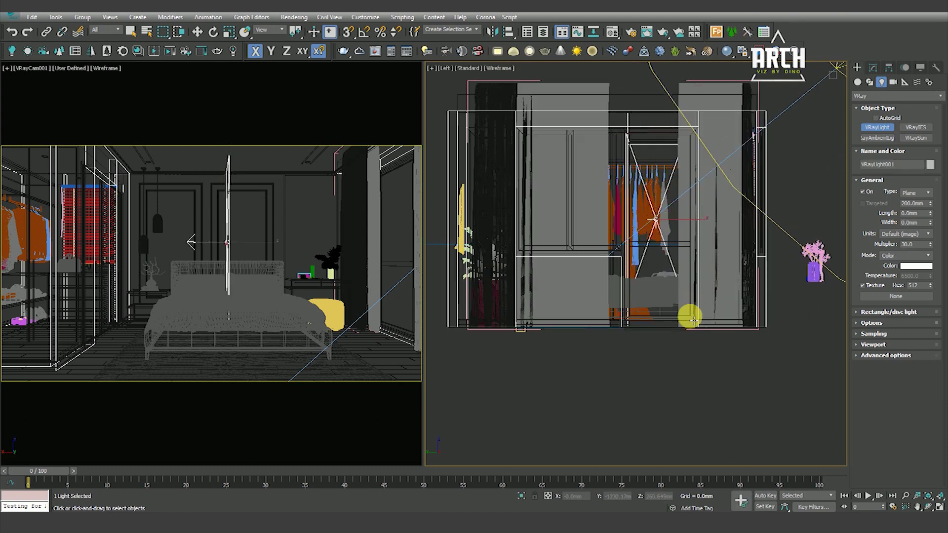
Step: Move the new plane light onto the window wall in the Top view
left_click(197, 32)
scroll(529, 226, "down", 5)
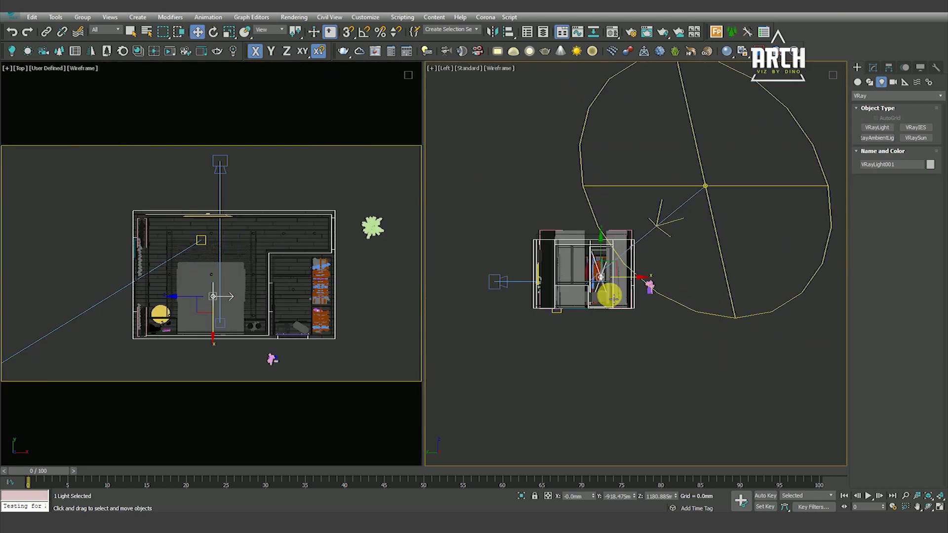
key("t")
scroll(638, 294, "up", 5)
scroll(638, 295, "down", 4)
scroll(691, 295, "up", 3)
mouse_move(699, 294)
left_mouse_down()
mouse_move(555, 294)
mouse_move(524, 275)
left_mouse_up()
scroll(556, 294, "up", 4)
Step: Make the plane light invisible and unaffected by specular highlights and reflections
left_click(873, 67)
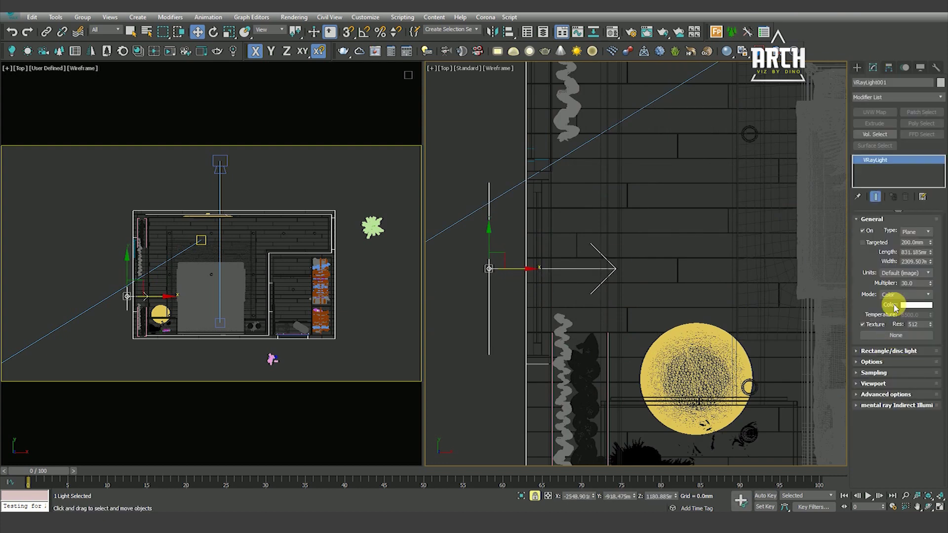
left_click(880, 365)
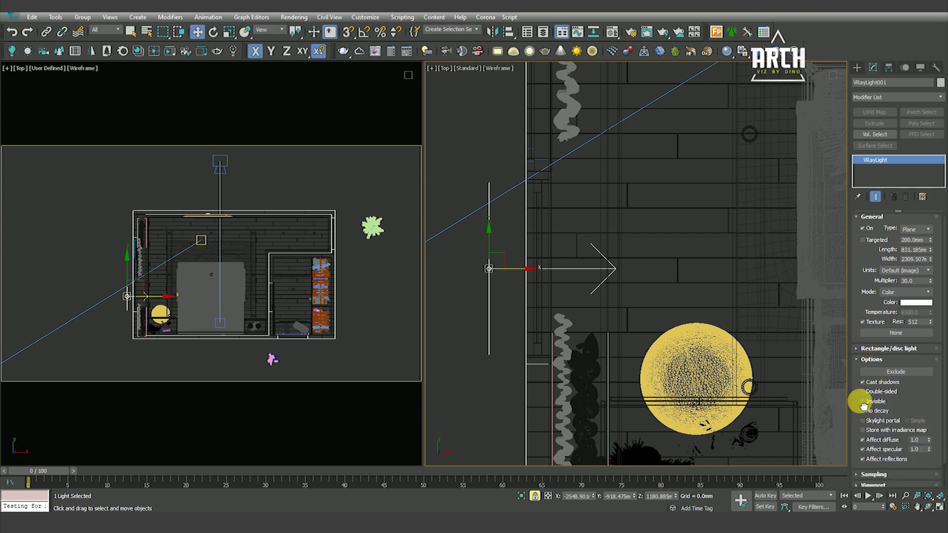
scroll(869, 395, "down", 1)
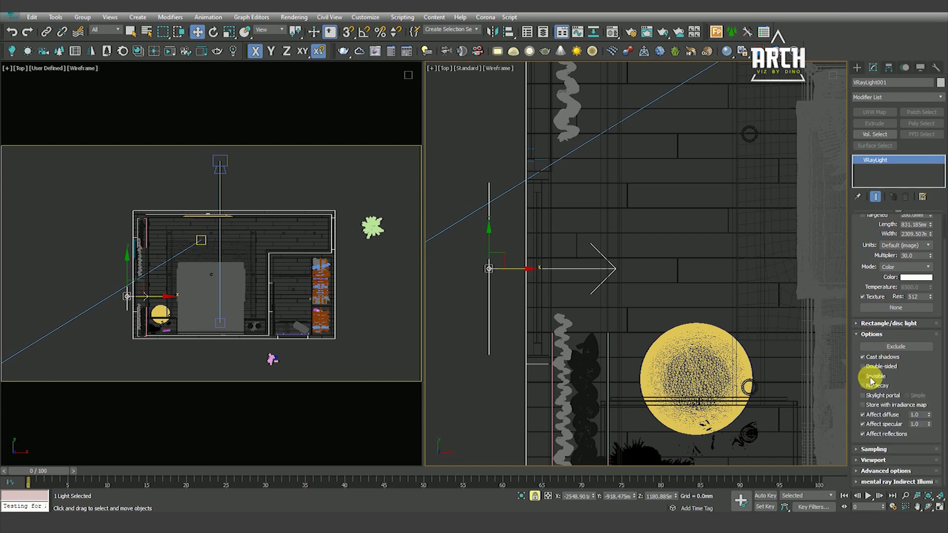
left_click(884, 428)
scroll(557, 286, "down", 2)
scroll(608, 321, "down", 3)
key("l")
scroll(642, 302, "up", 5)
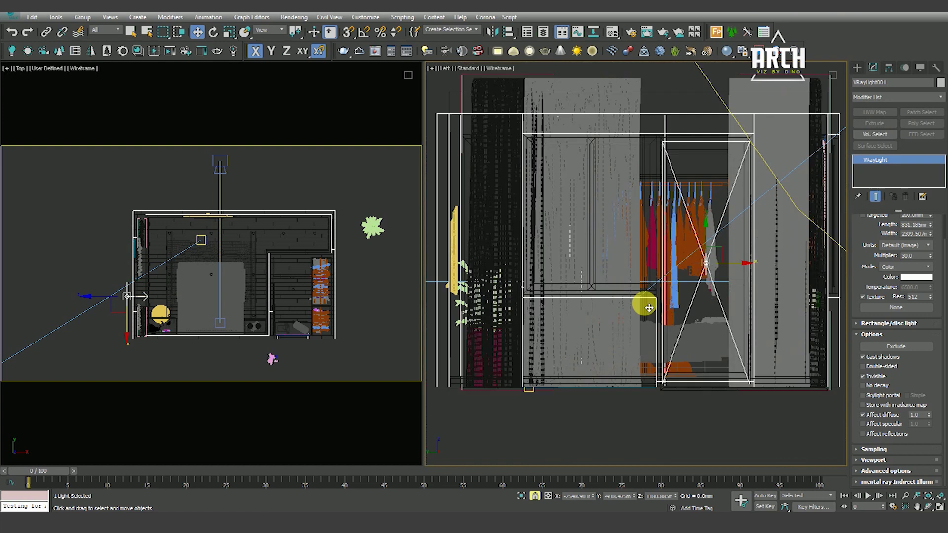
Step: Copy the plane light as VRayLight002, widen it, and shrink its height to 60%
left_click_drag(729, 272, 610, 271, "shift")
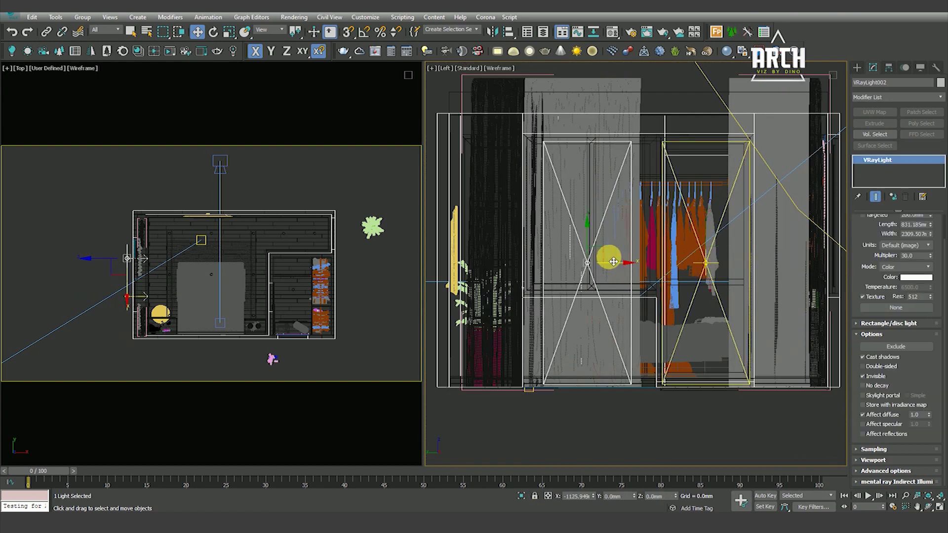
left_click(475, 304)
key("r")
left_click_drag(628, 264, 646, 263)
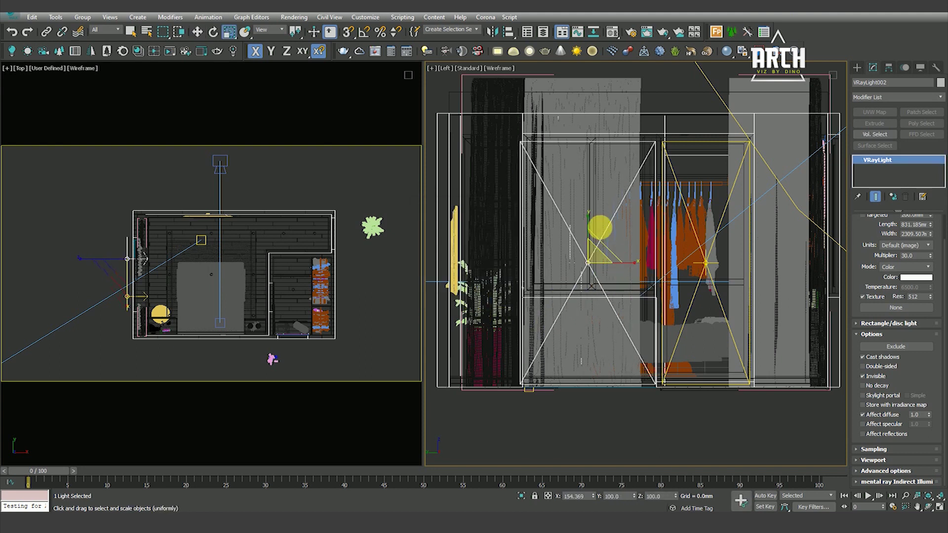
mouse_move(586, 220)
left_mouse_down()
mouse_move(590, 249)
mouse_move(584, 230)
left_mouse_up()
key("w")
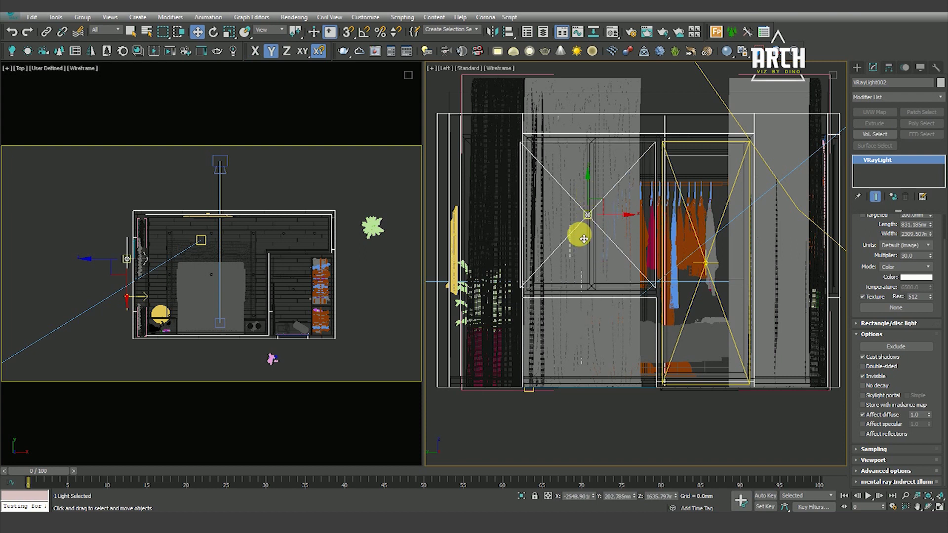
scroll(582, 233, "down", 4)
left_click(618, 370)
Step: Switch the left viewport to the camera view and start a fresh V-Ray test render
left_click(371, 187)
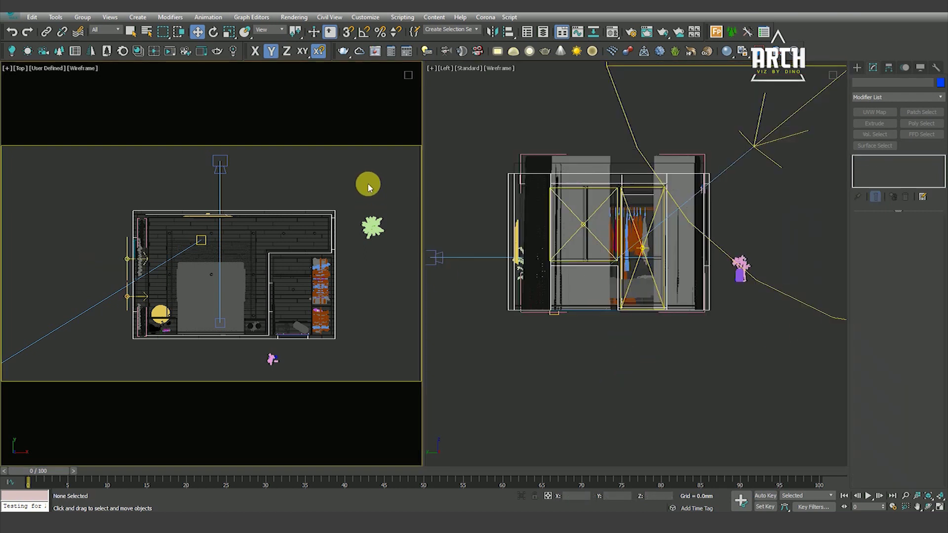
key("c")
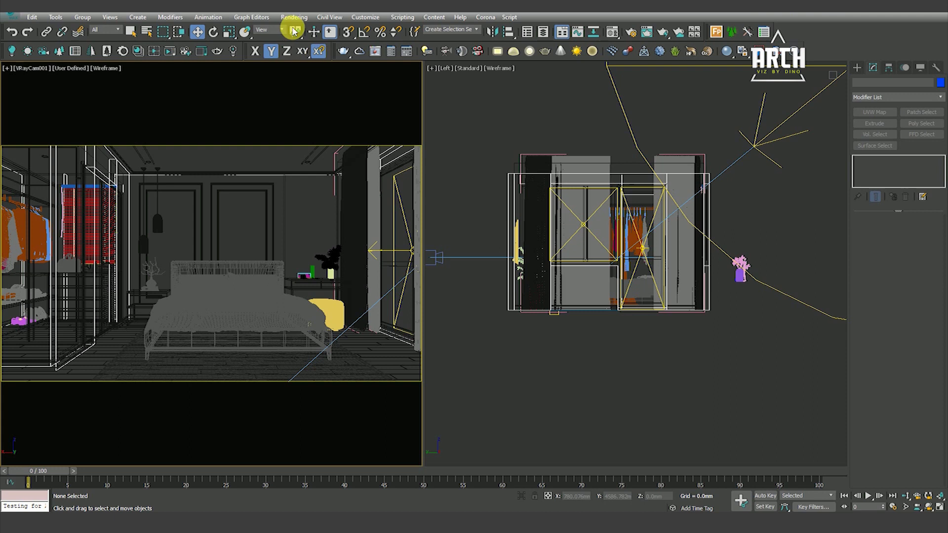
right_click(282, 229)
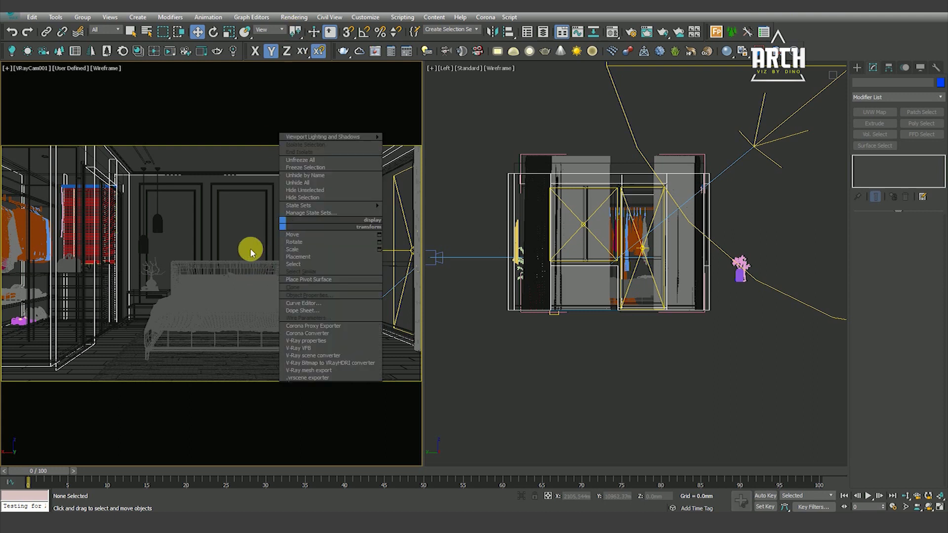
left_click(301, 348)
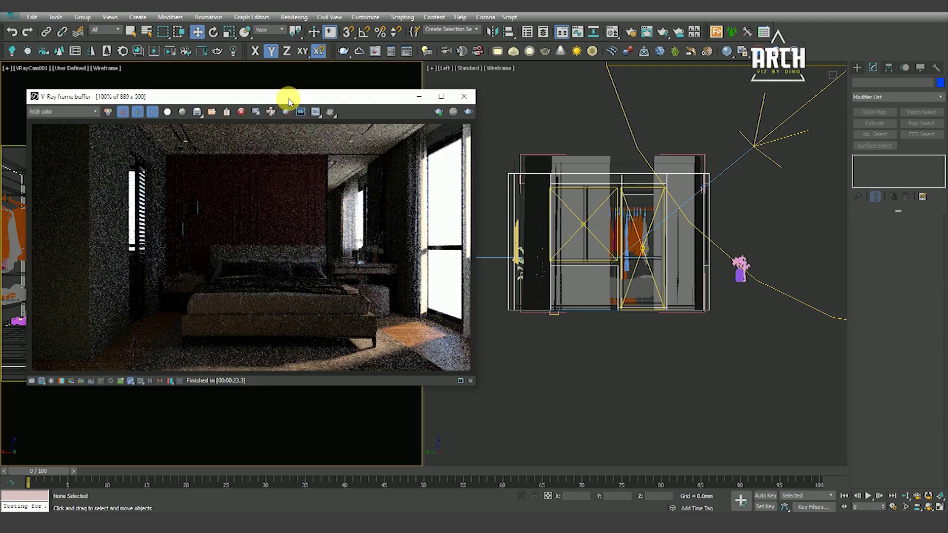
left_click_drag(289, 103, 269, 85)
left_click(448, 96)
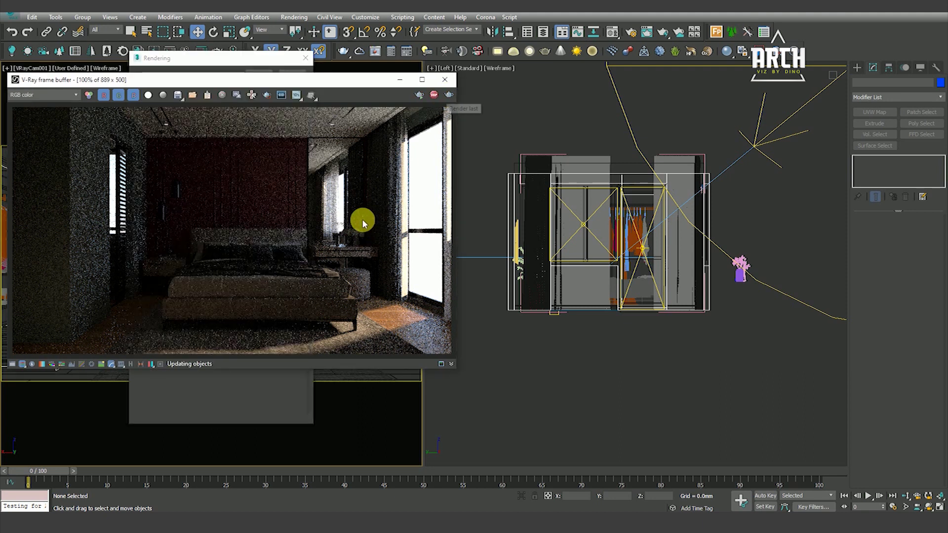
left_click_drag(333, 85, 320, 85)
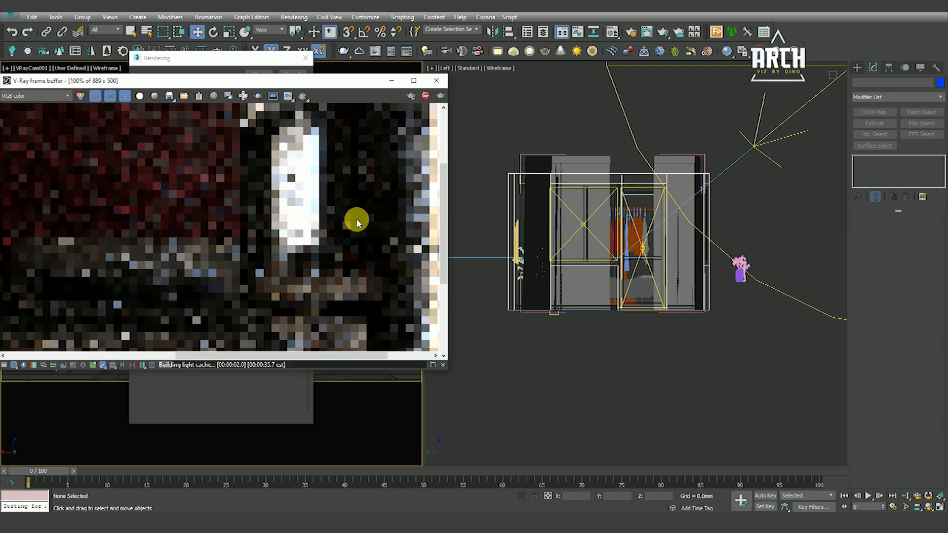
Step: Let the render finish, move the VFB right, and show its corrections controls
scroll(351, 219, "down", 2)
scroll(268, 230, "up", 2)
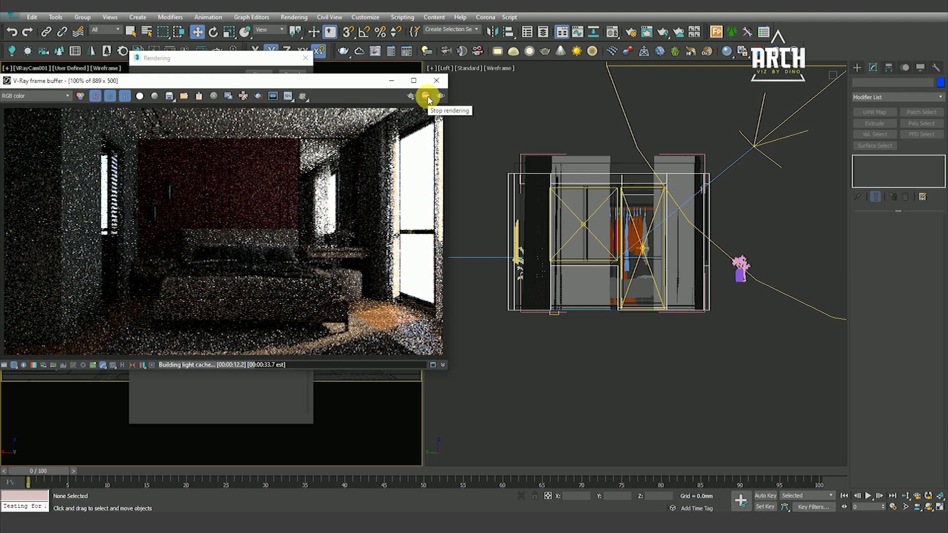
left_click(428, 99)
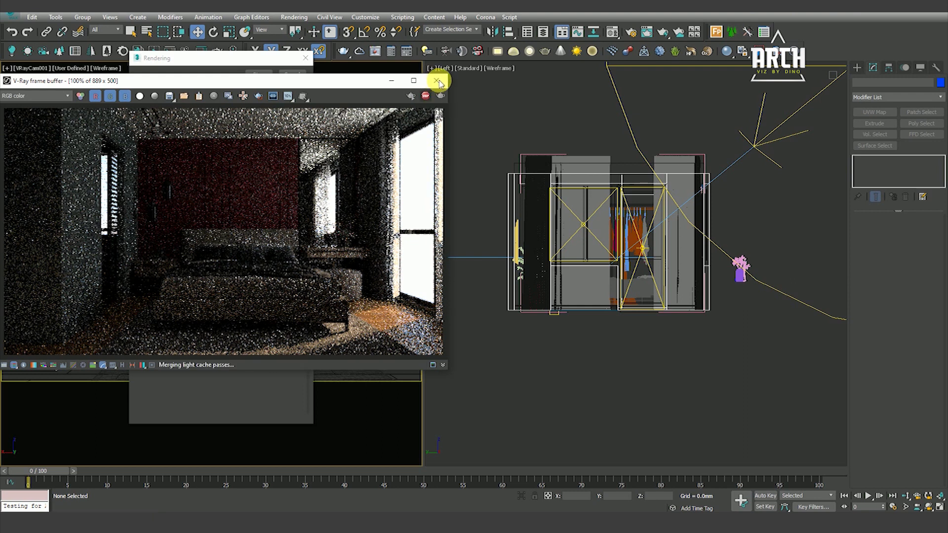
left_click_drag(355, 79, 392, 78)
left_click(43, 366)
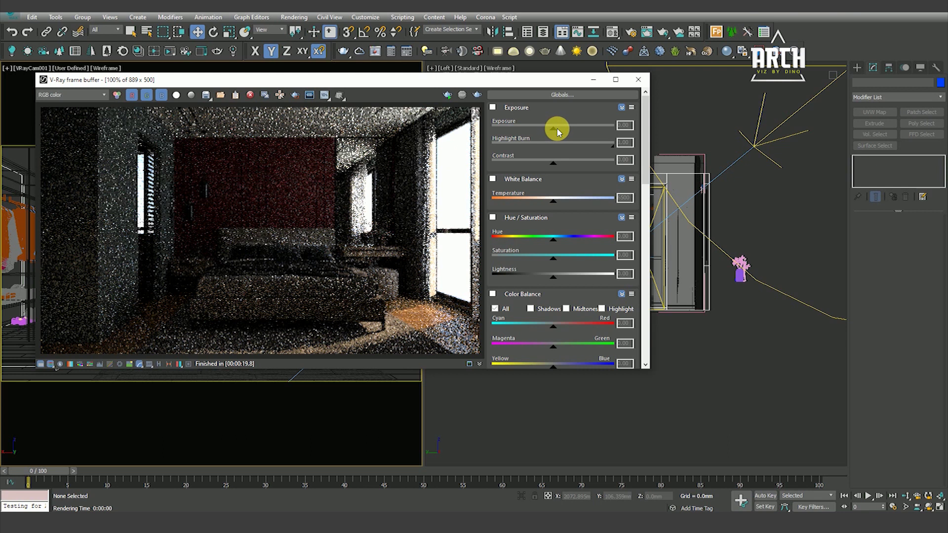
Step: Enable exposure correction, raise exposure to about 2.62, and slightly reduce contrast
left_click(492, 107)
left_click(529, 111)
left_click(493, 107)
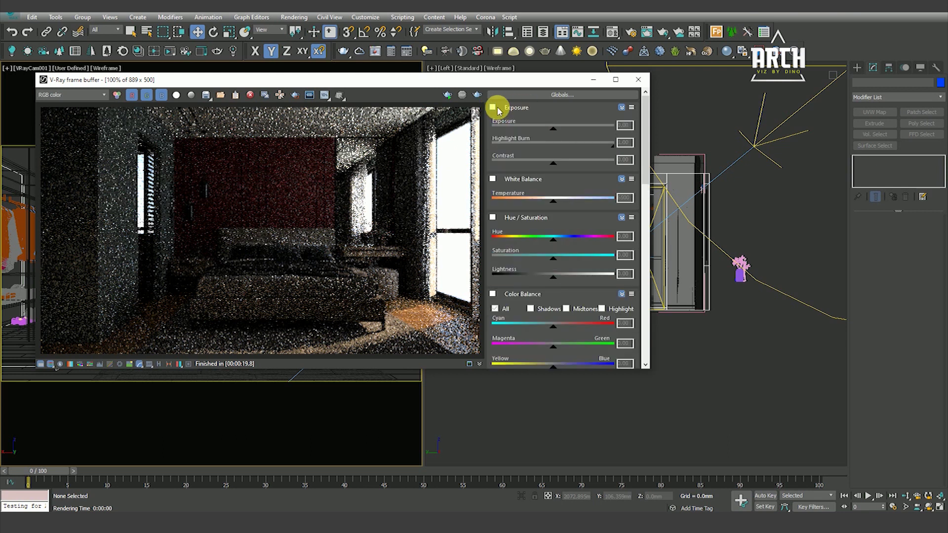
left_click_drag(558, 133, 599, 134)
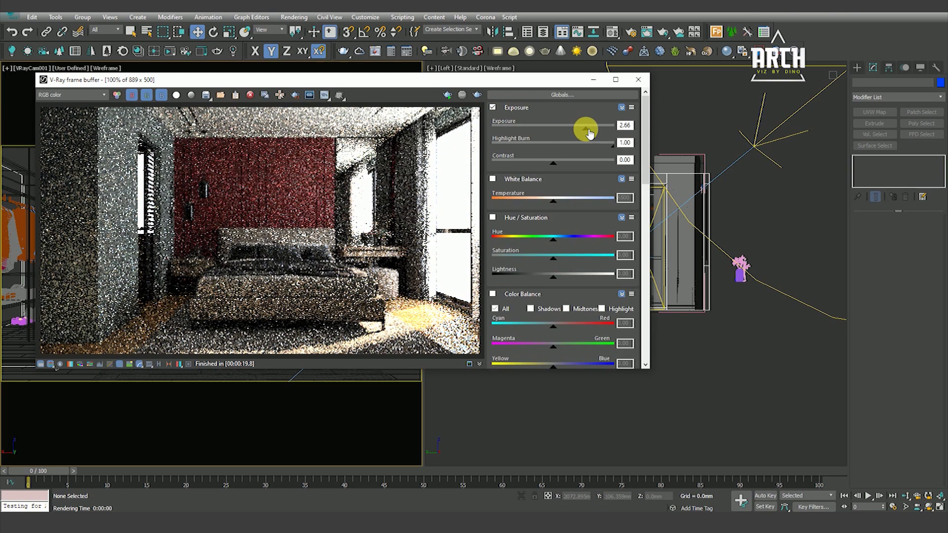
mouse_move(598, 135)
left_mouse_down()
mouse_move(576, 131)
mouse_move(585, 134)
left_mouse_up()
mouse_move(554, 166)
left_mouse_down()
mouse_move(588, 165)
mouse_move(505, 164)
mouse_move(550, 166)
left_mouse_up()
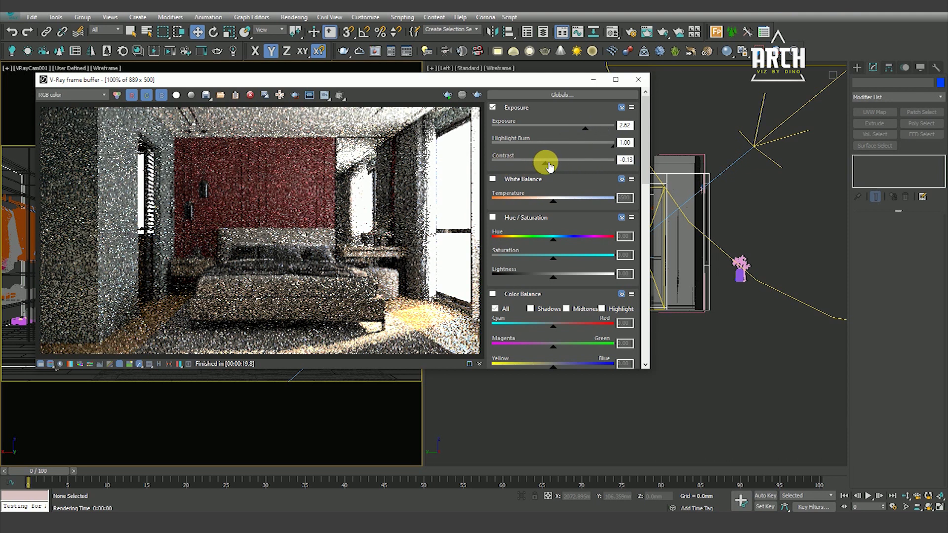
Step: Reset exposure to 0.00 and hide the image correction controls
double_click(626, 160)
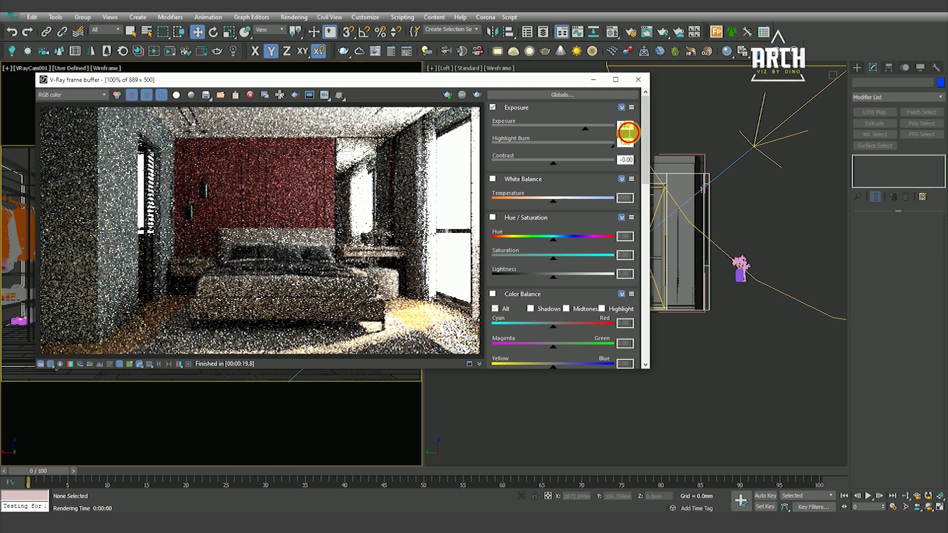
type("00")
key("Return")
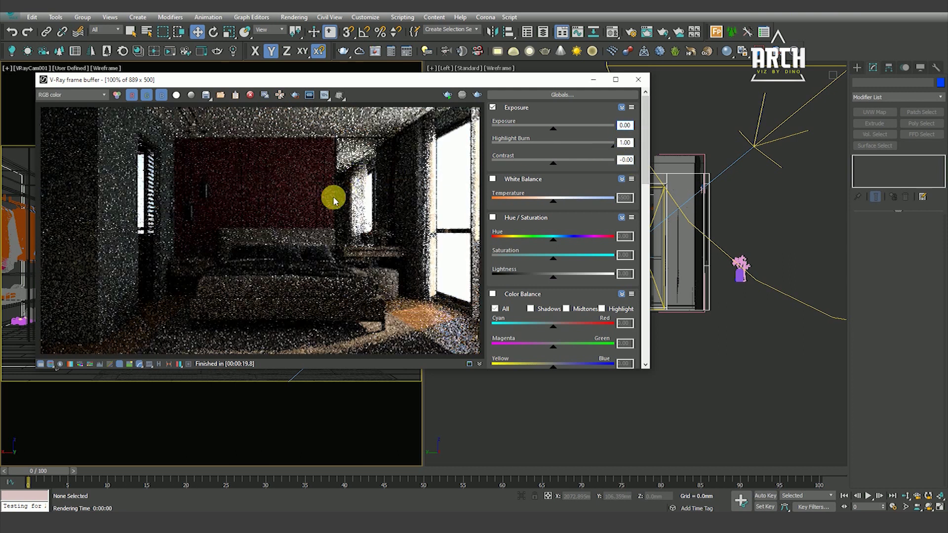
scroll(333, 200, "down", 1)
scroll(338, 198, "down", 1)
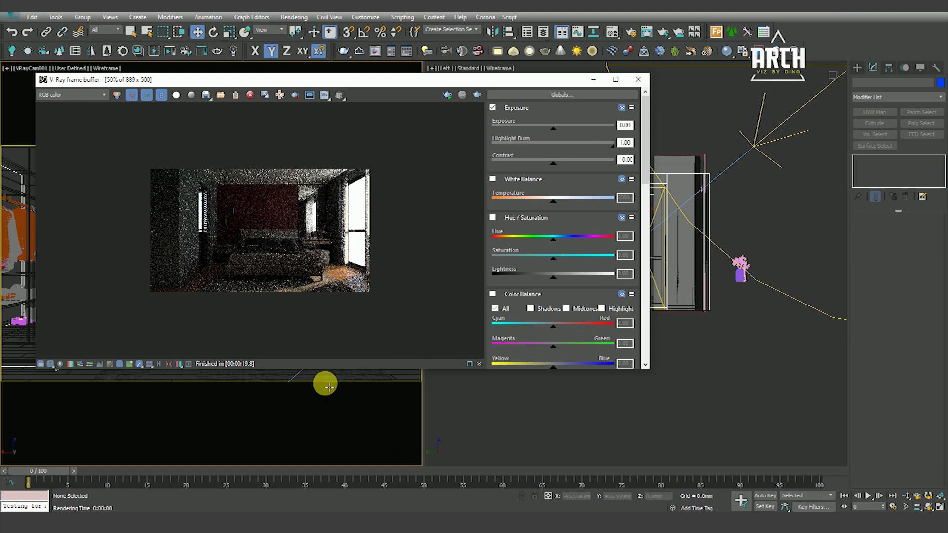
left_click(40, 364)
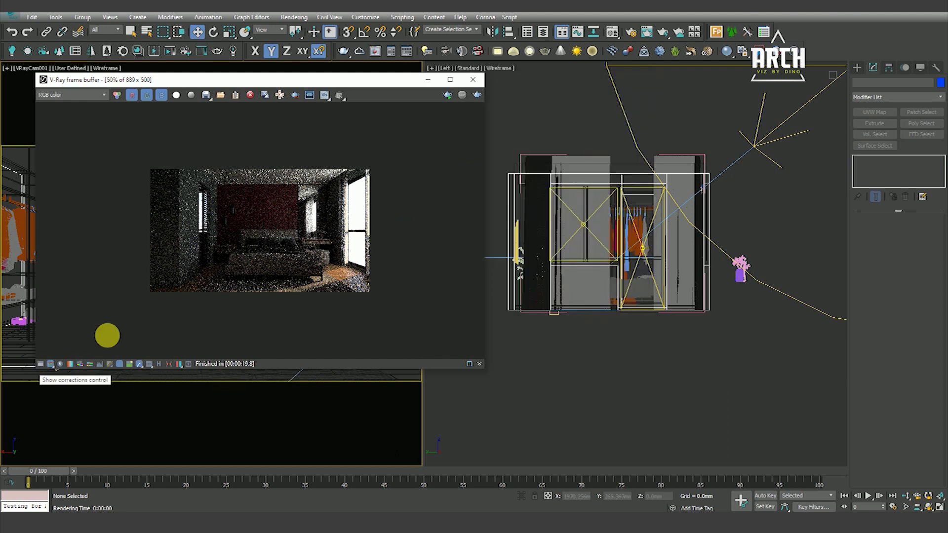
scroll(254, 238, "up", 2)
scroll(253, 238, "down", 1)
Step: Close the render window and inspect the window plane lights, including VRayLight002, in Top view
left_click(473, 81)
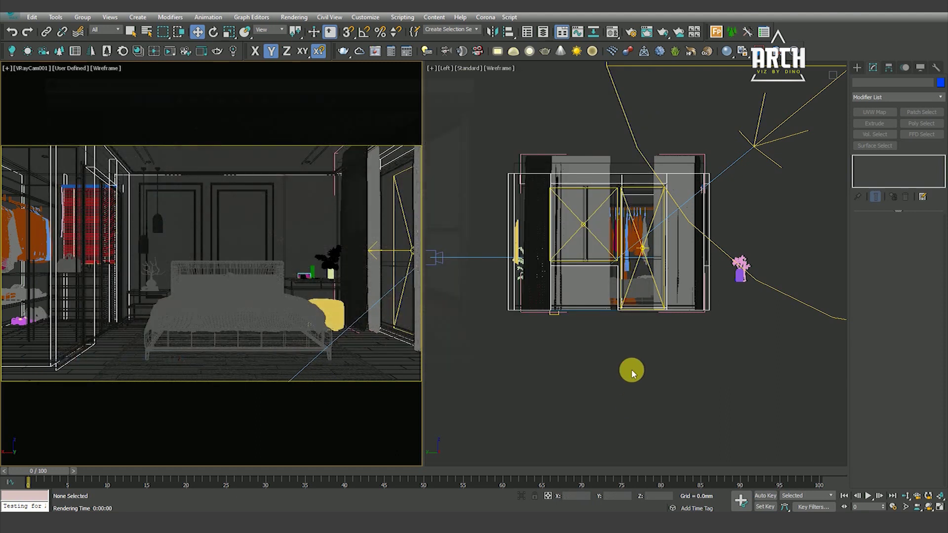
key("t")
scroll(608, 264, "down", 5)
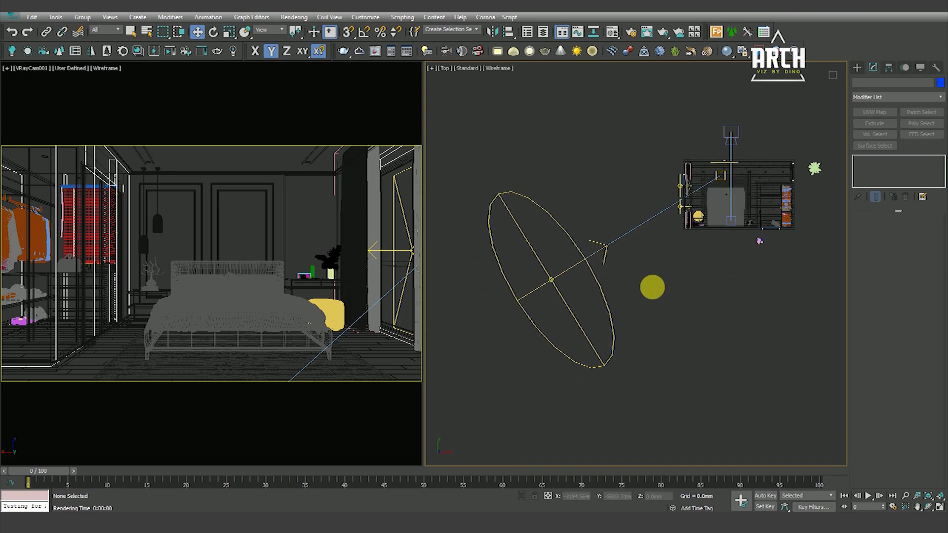
scroll(617, 237, "up", 3)
scroll(576, 188, "up", 3)
left_click(579, 188)
scroll(583, 195, "up", 3)
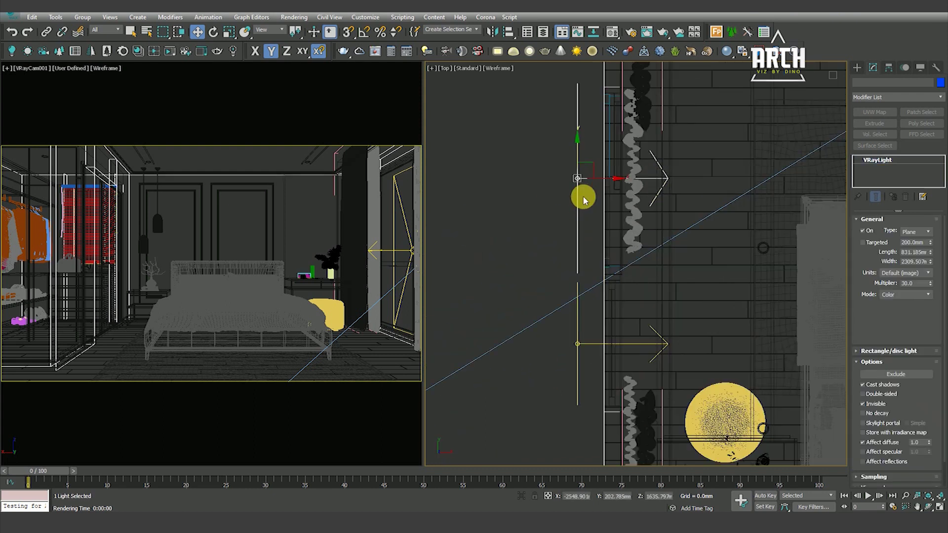
scroll(583, 198, "up", 2)
left_click(573, 186)
type("100")
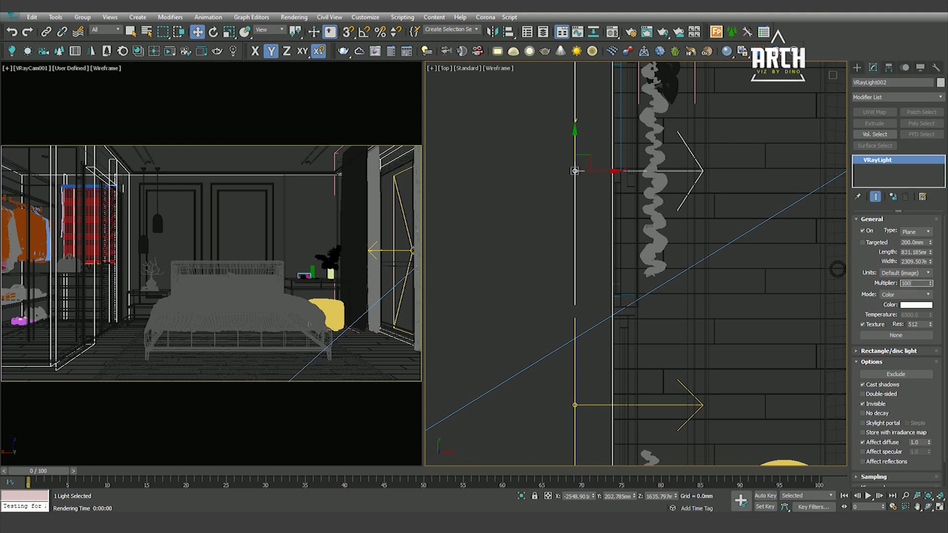
left_click(494, 262)
Step: Isolate the floor in the viewports with Alt+Q, then clear the selection
scroll(514, 257, "down", 2)
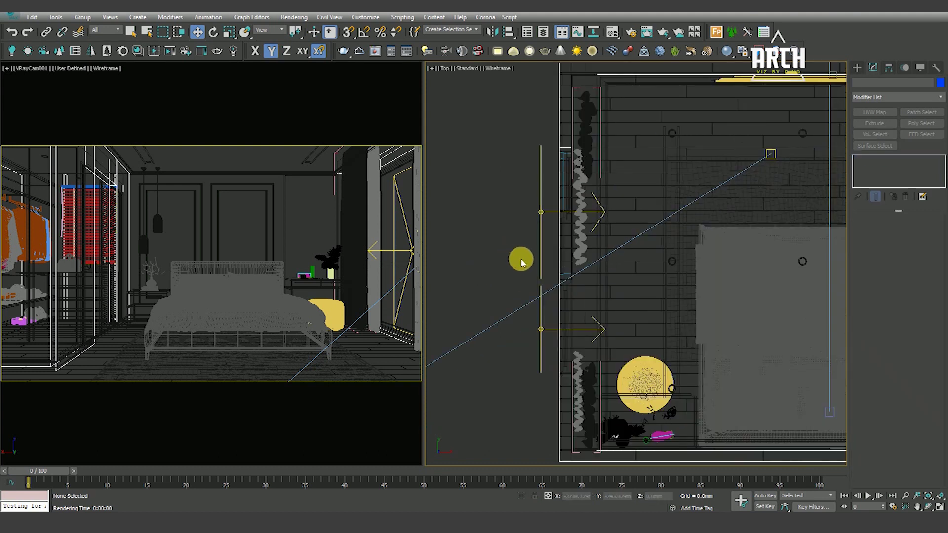
scroll(573, 227, "down", 2)
scroll(617, 181, "up", 3)
scroll(613, 173, "up", 2)
left_click(605, 167)
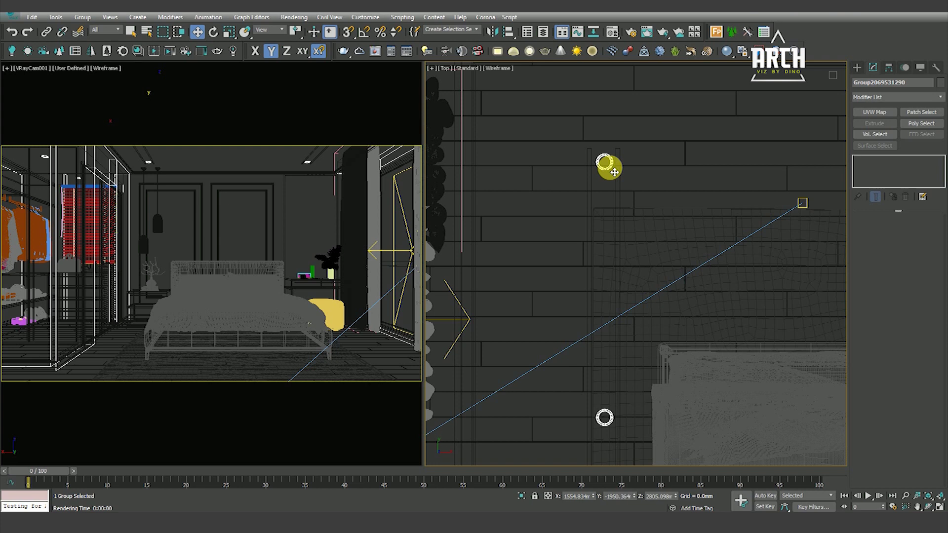
scroll(637, 198, "down", 5)
left_click(631, 179)
key("alt+q")
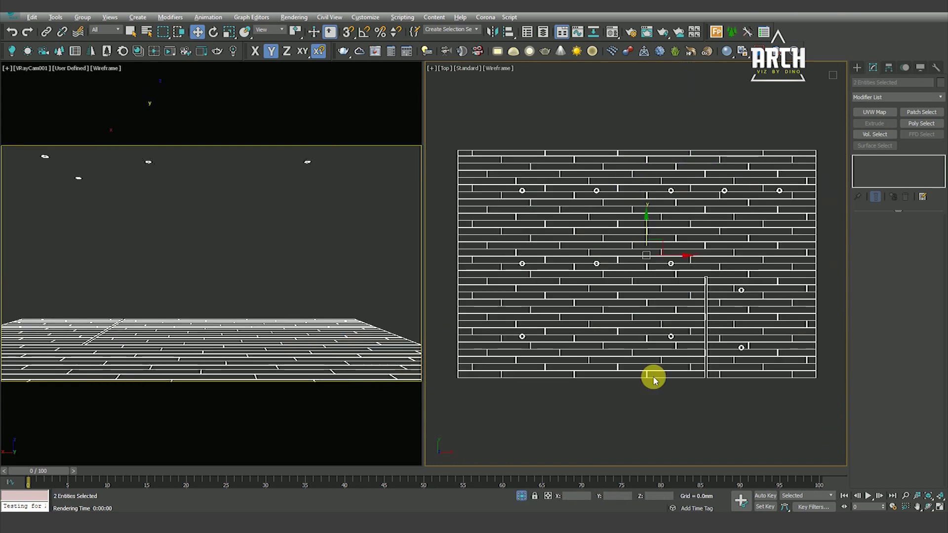
left_click(614, 396)
Step: Create a VRayIES light in the Front view, aimed down at the floor
key("f")
key("t")
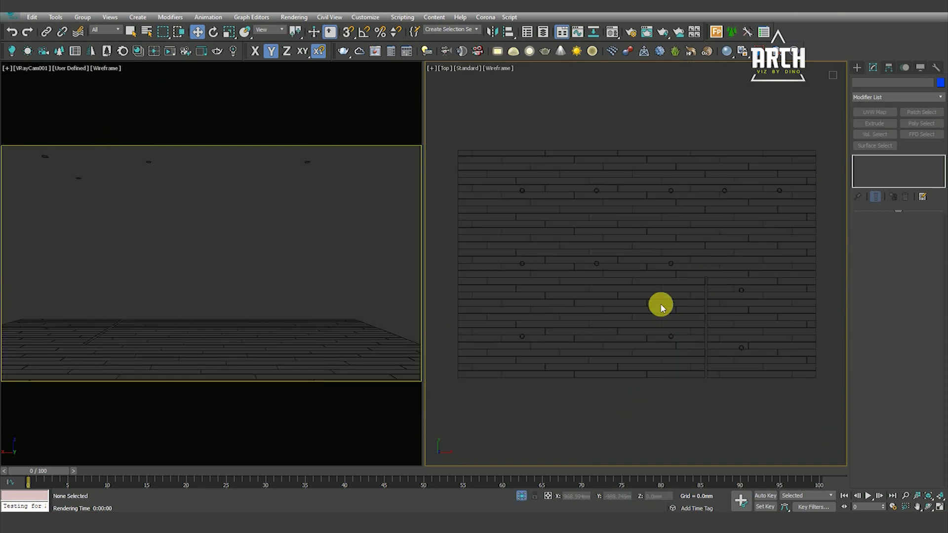
key("f")
left_click(857, 68)
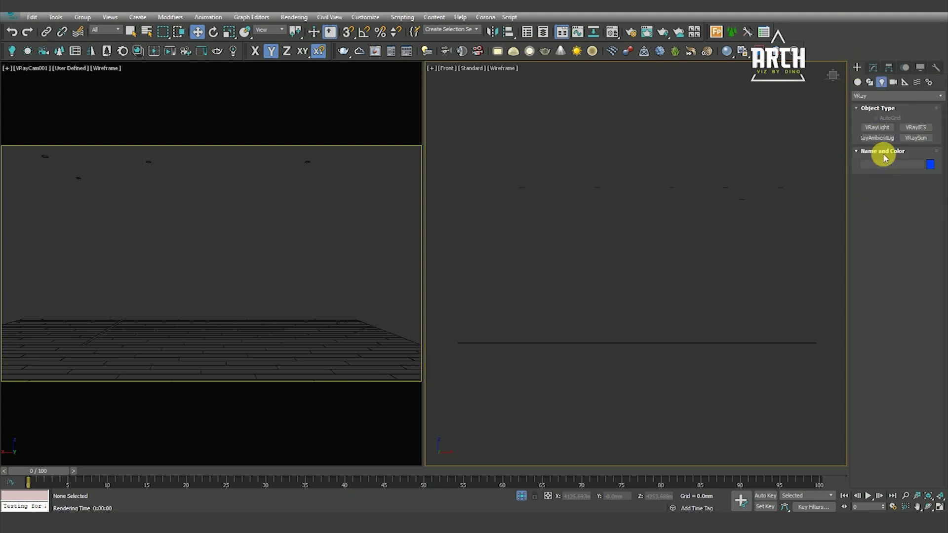
left_click(922, 128)
left_click_drag(613, 179, 613, 343)
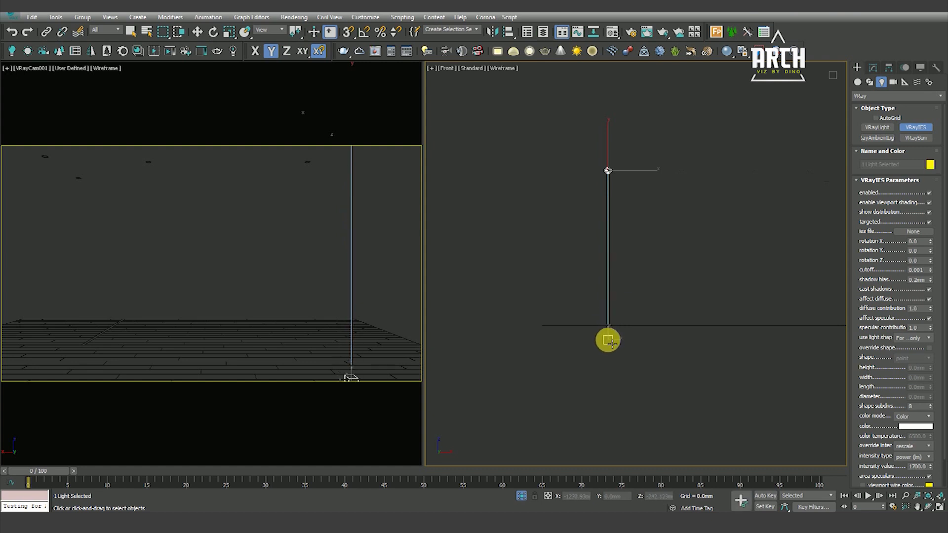
left_click(197, 32)
Step: Make the IES light untargeted and move it onto a ceiling light spot in Top view
key("t")
key("z")
scroll(654, 277, "down", 5)
left_click(874, 67)
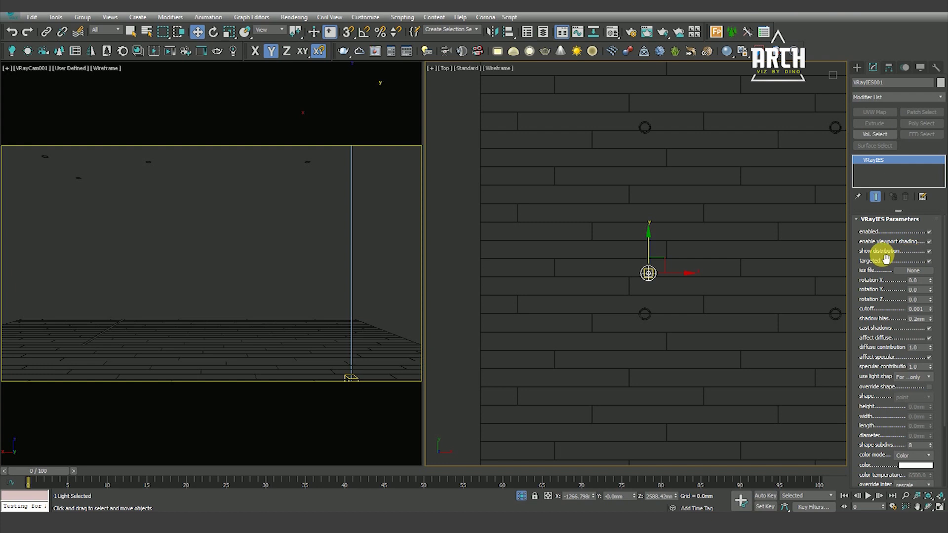
left_click(929, 262)
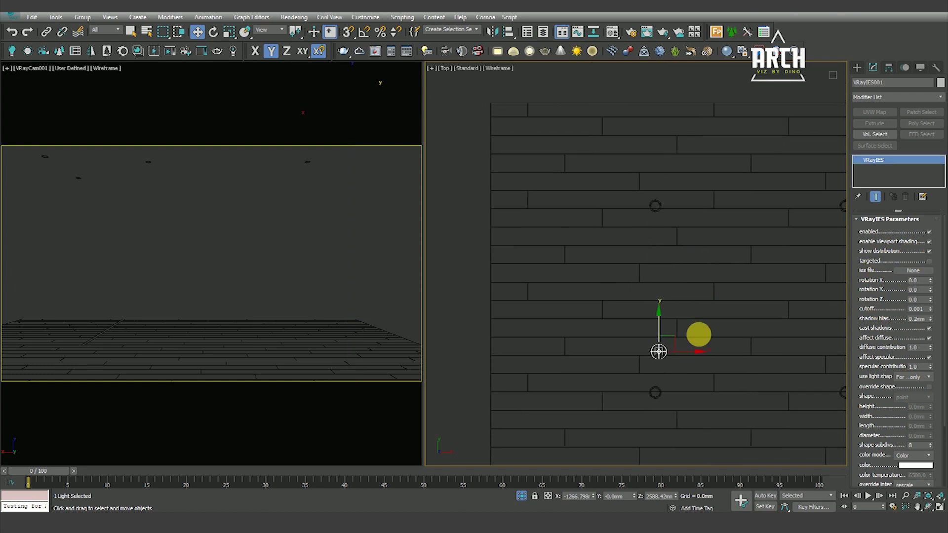
left_click_drag(667, 331, 667, 187)
scroll(662, 197, "up", 5)
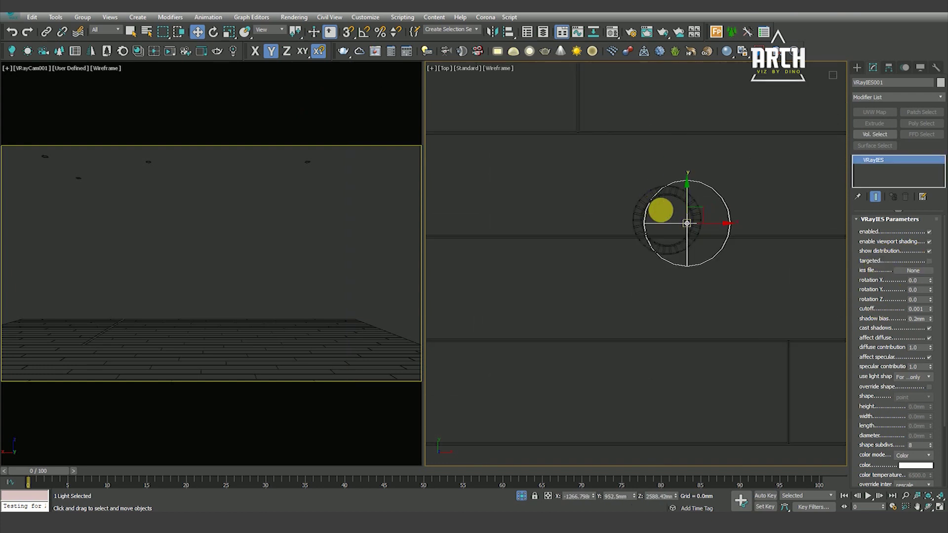
left_click_drag(707, 214, 687, 207)
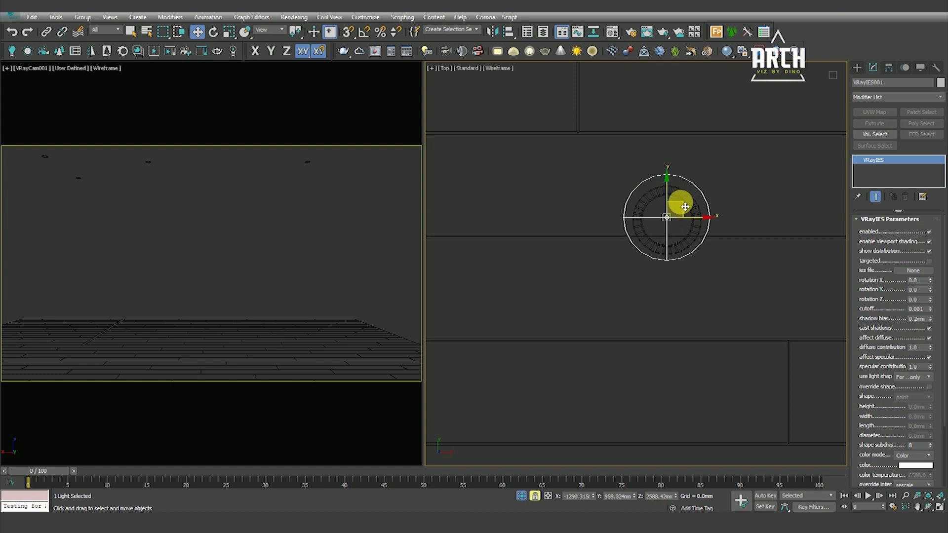
left_click(692, 270)
left_click(690, 254)
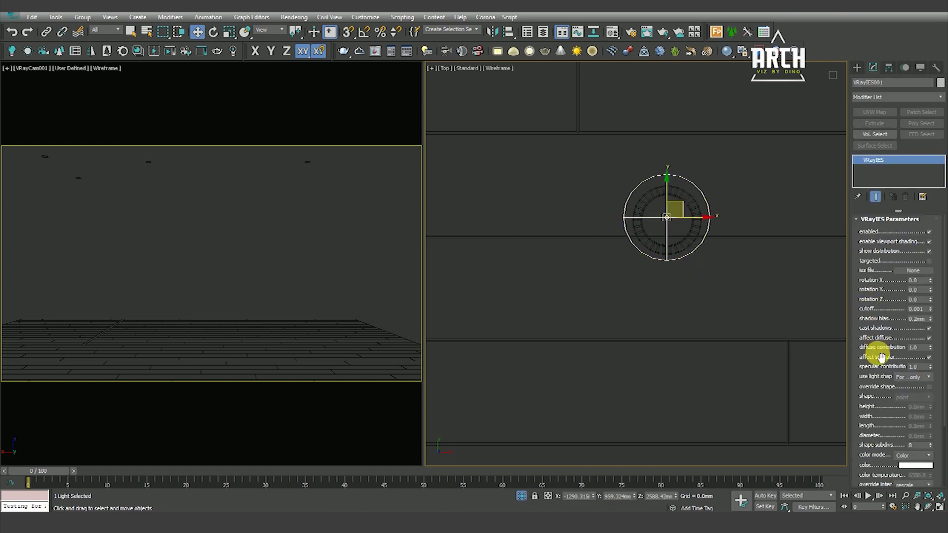
left_click_drag(875, 354, 872, 274)
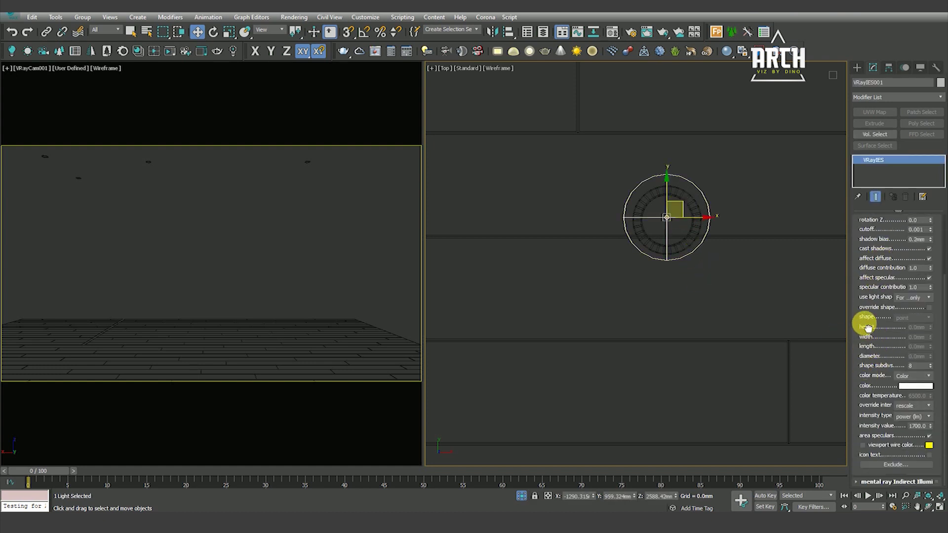
left_click_drag(879, 329, 874, 388)
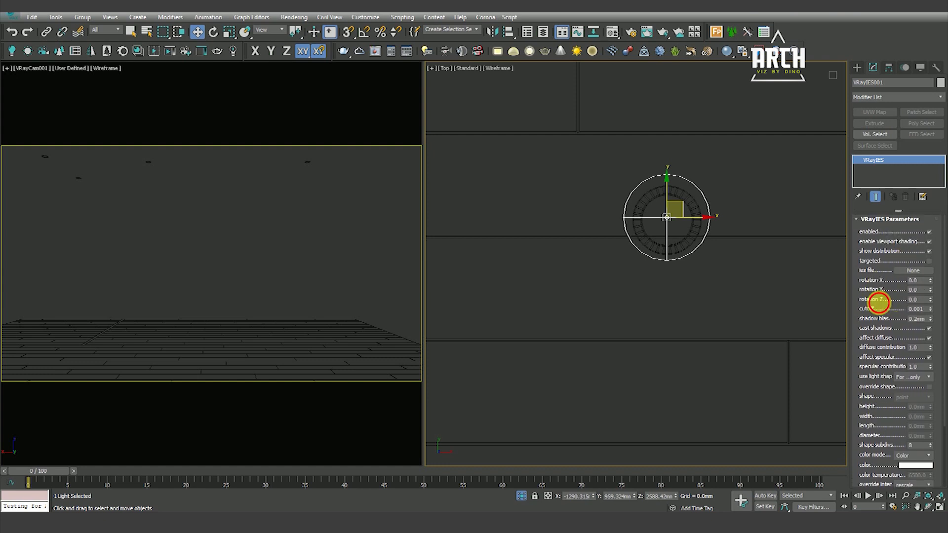
Step: Load the 30.IES profile from the project's MAX ies folder on G: into the light
left_click(913, 271)
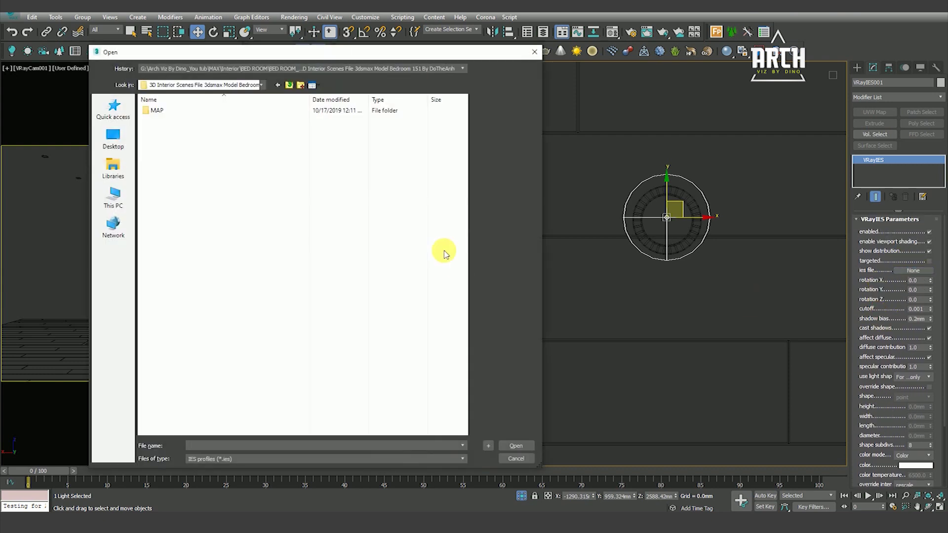
left_click(118, 200)
left_click(179, 247)
double_click(179, 246)
left_click(186, 124)
double_click(186, 122)
left_click(161, 157)
double_click(162, 157)
double_click(156, 167)
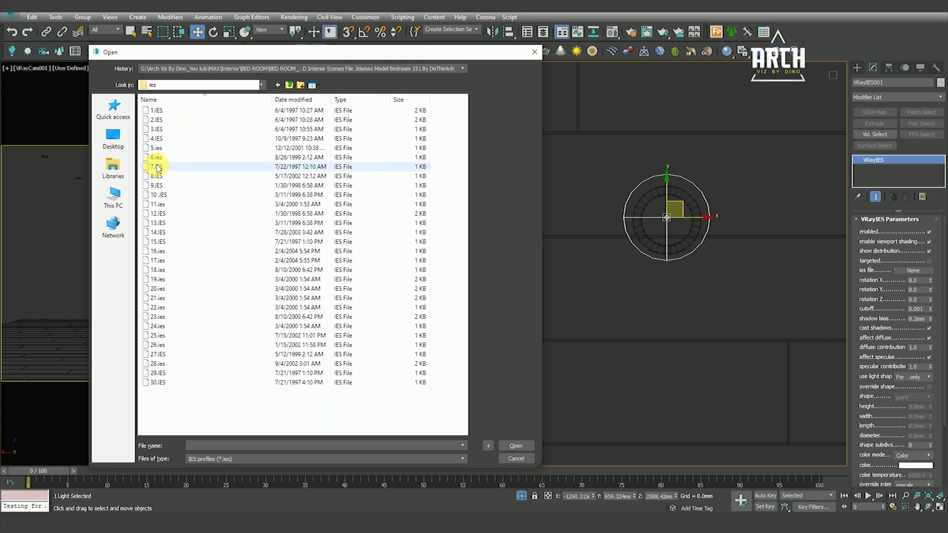
left_click(163, 382)
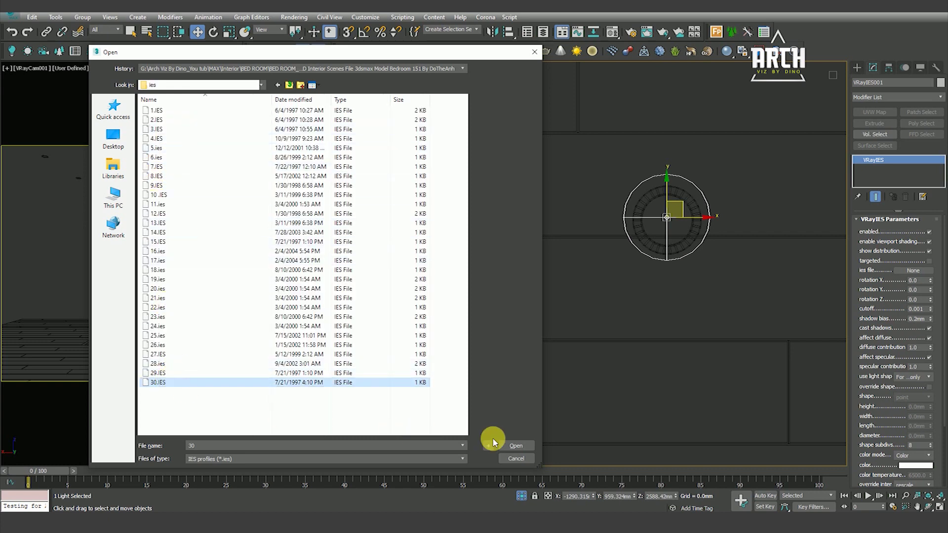
left_click(520, 448)
scroll(638, 271, "down", 3)
Step: Shift-drag three instanced copies of the IES light onto neighbouring ceiling fixtures in Top view
key("f")
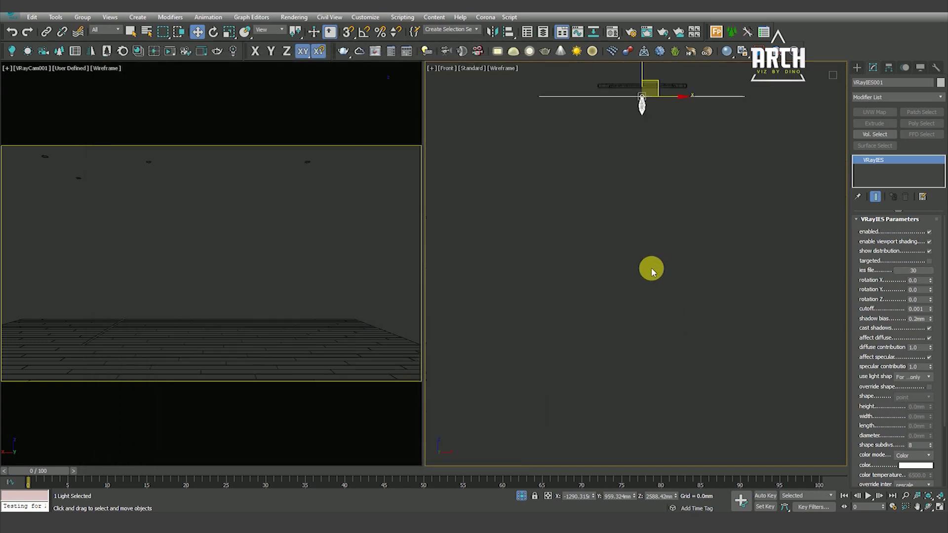
scroll(637, 135, "down", 2)
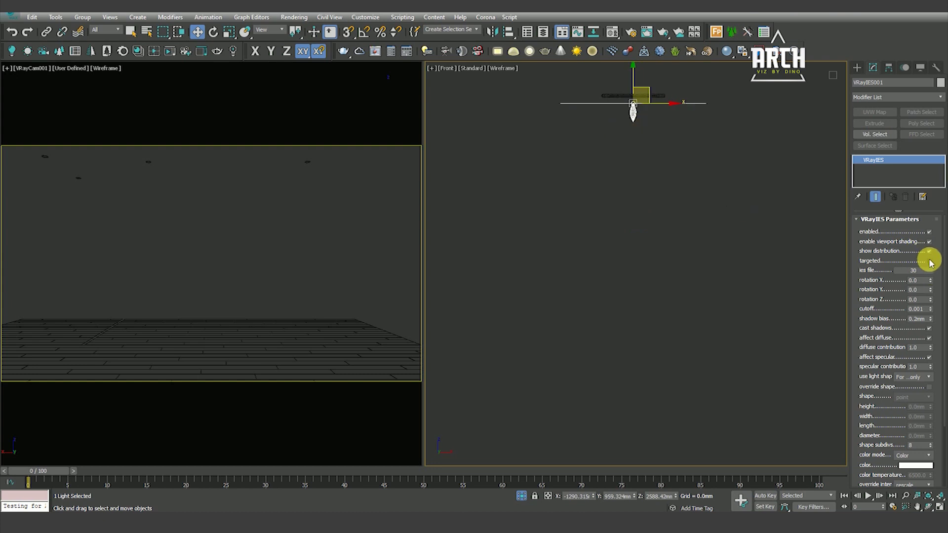
key("t")
scroll(639, 266, "up", 4)
scroll(623, 174, "up", 2)
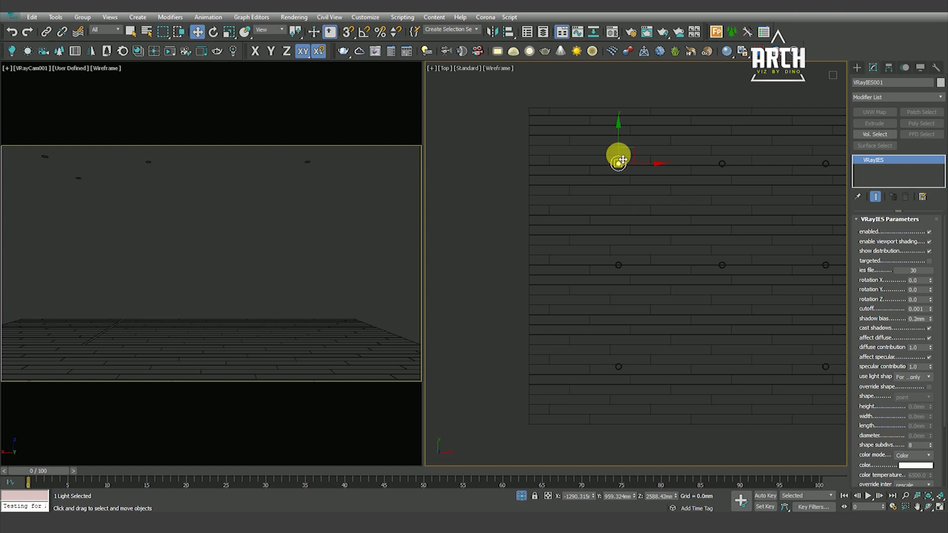
left_click_drag(618, 133, 623, 236, "shift")
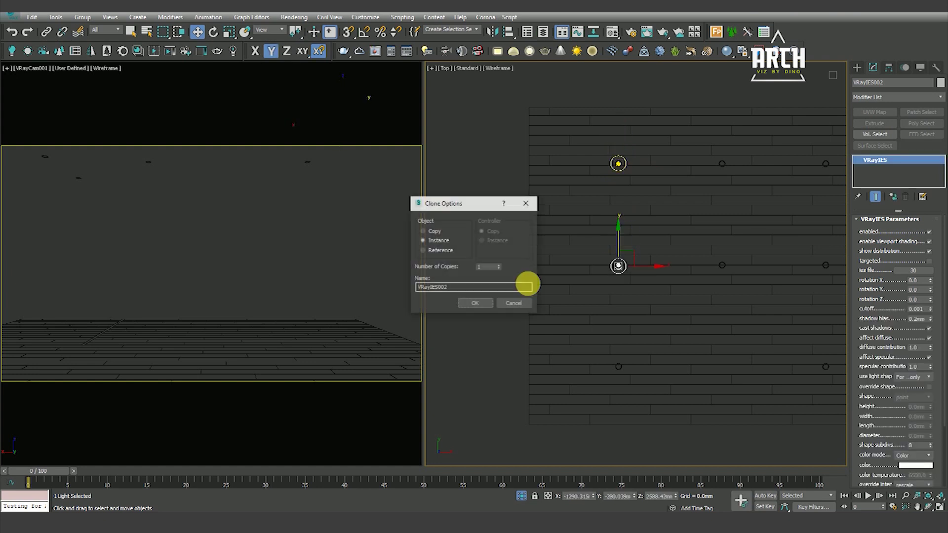
left_click(473, 303)
scroll(627, 259, "up", 5)
scroll(550, 321, "down", 4)
scroll(581, 260, "down", 1)
scroll(578, 261, "down", 1)
left_click_drag(570, 199, 570, 300, "shift")
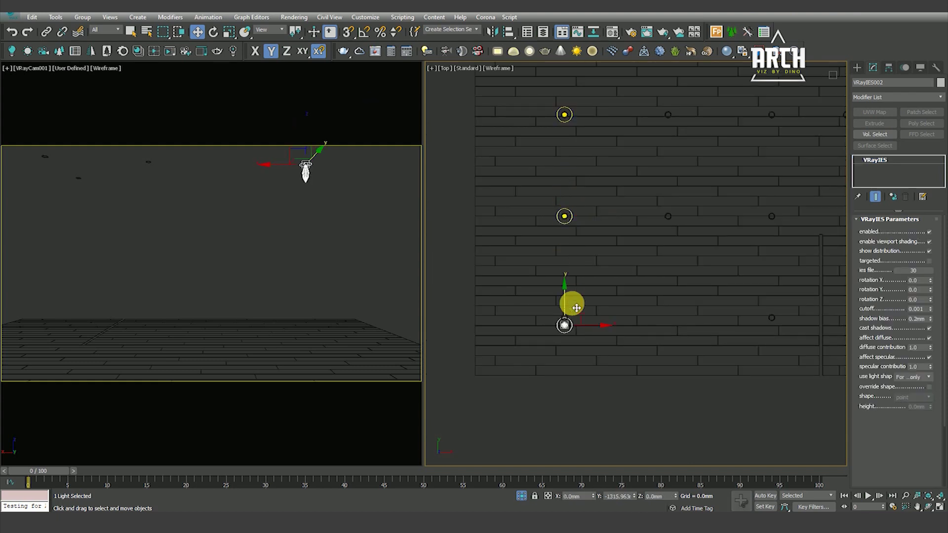
key("Return")
scroll(563, 315, "up", 5)
scroll(559, 318, "down", 3)
scroll(558, 314, "down", 3)
scroll(558, 311, "up", 2)
left_click_drag(559, 320, 762, 318, "shift")
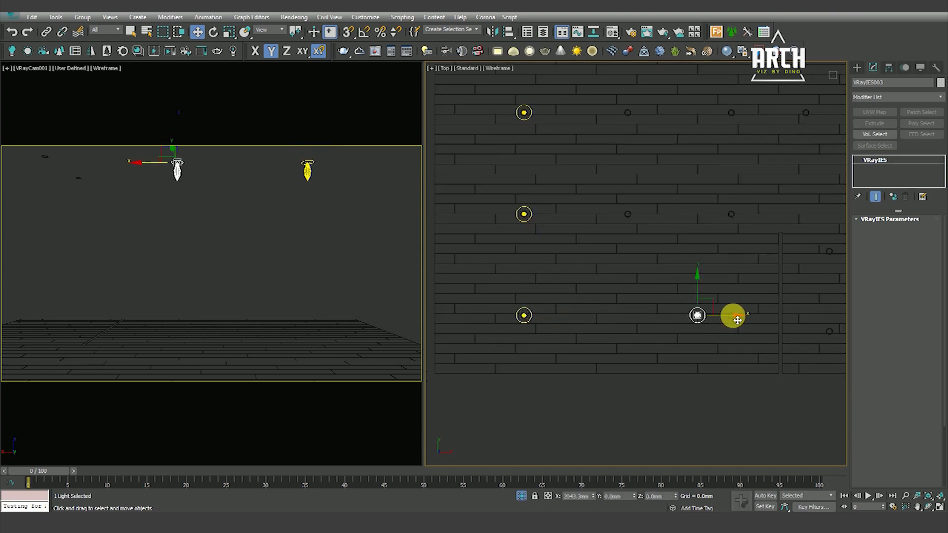
key("Return")
scroll(731, 315, "up", 2)
scroll(539, 331, "up", 2)
scroll(556, 306, "up", 2)
left_click_drag(557, 306, 617, 312)
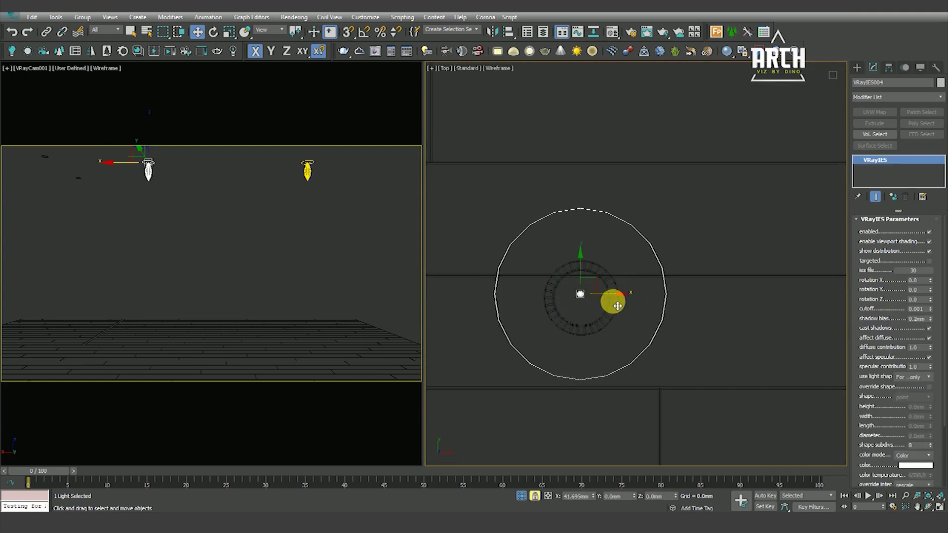
Step: In a maximised Top view, instance four more IES lights onto the remaining fixtures, eight in total
key("alt+w")
scroll(568, 305, "down", 4)
scroll(517, 317, "down", 3)
scroll(552, 387, "up", 4)
left_click_drag(559, 389, 559, 246, "shift")
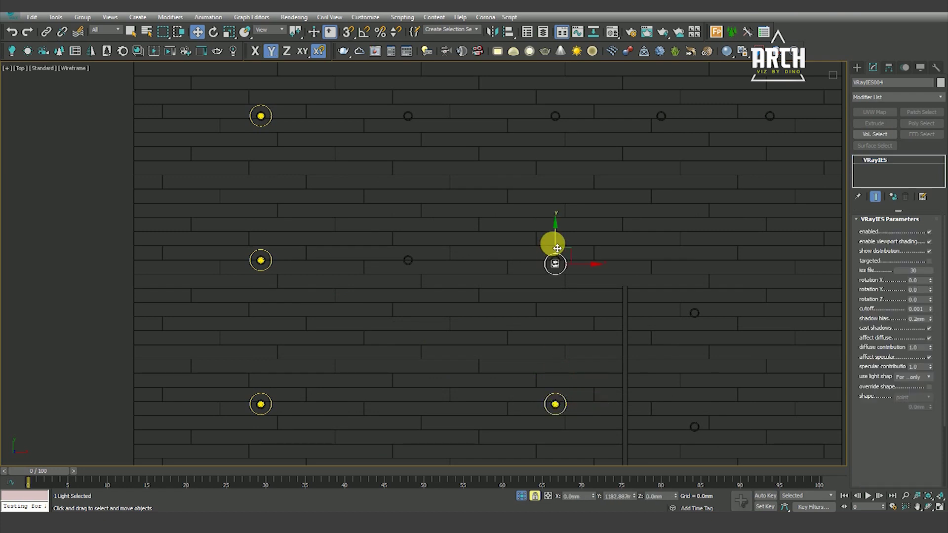
left_click(479, 303)
scroll(554, 260, "up", 3)
scroll(555, 266, "up", 4)
scroll(514, 232, "up", 1)
scroll(485, 259, "down", 4)
scroll(610, 240, "down", 2)
scroll(663, 237, "down", 2)
left_click_drag(666, 236, 455, 244, "shift")
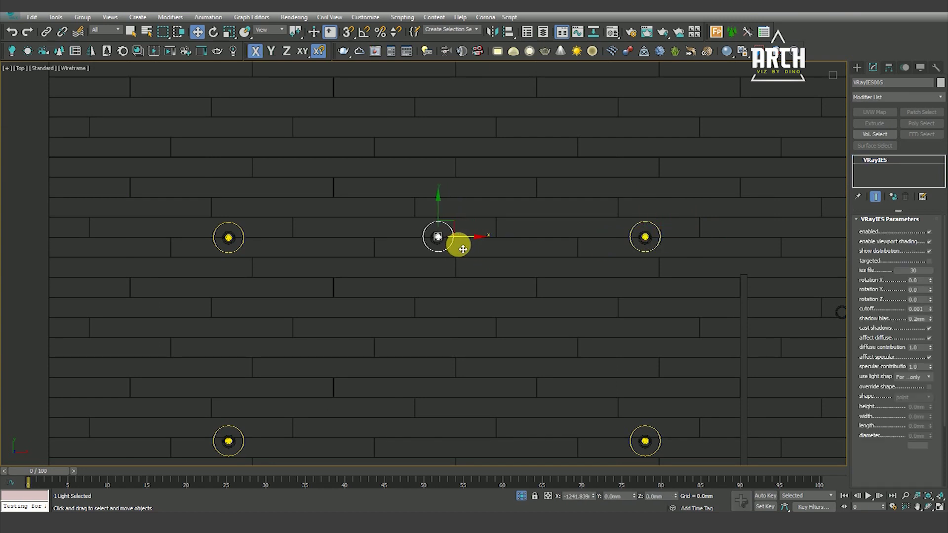
left_click(476, 302)
scroll(425, 242, "up", 3)
scroll(440, 250, "up", 3)
left_click_drag(440, 250, 435, 257)
scroll(474, 294, "down", 2)
scroll(485, 296, "down", 3)
middle_click_drag(479, 342, 484, 356)
left_click_drag(482, 183, 479, 150, "shift")
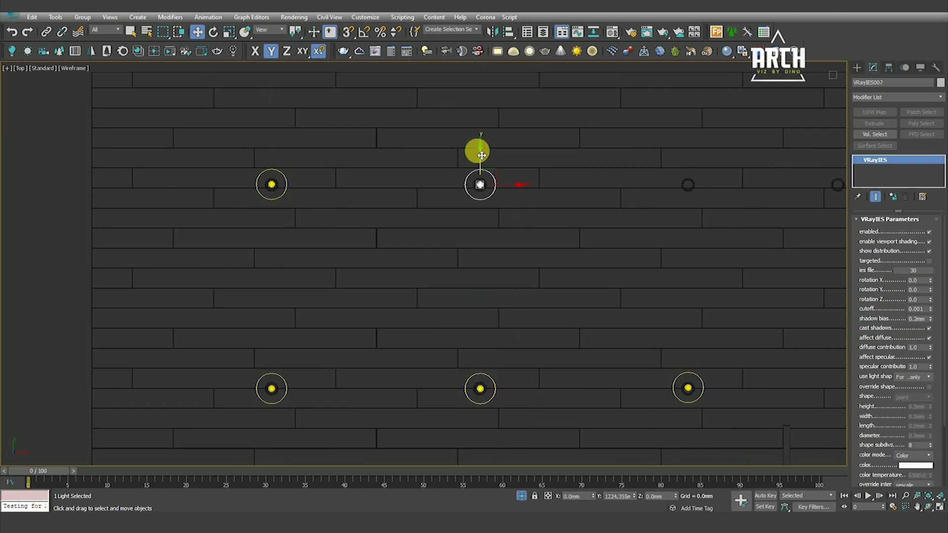
left_click(475, 304)
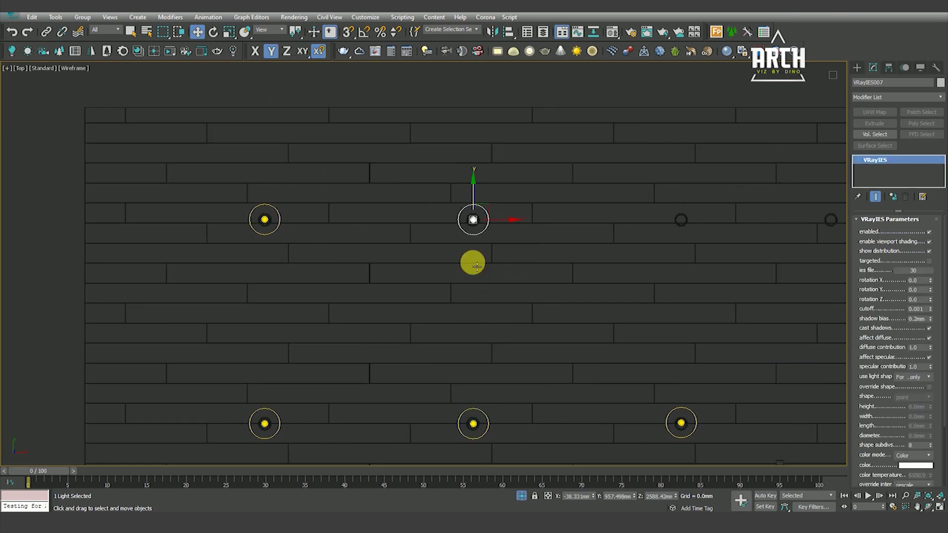
scroll(472, 262, "up", 3)
left_click_drag(418, 249, 711, 248, "shift")
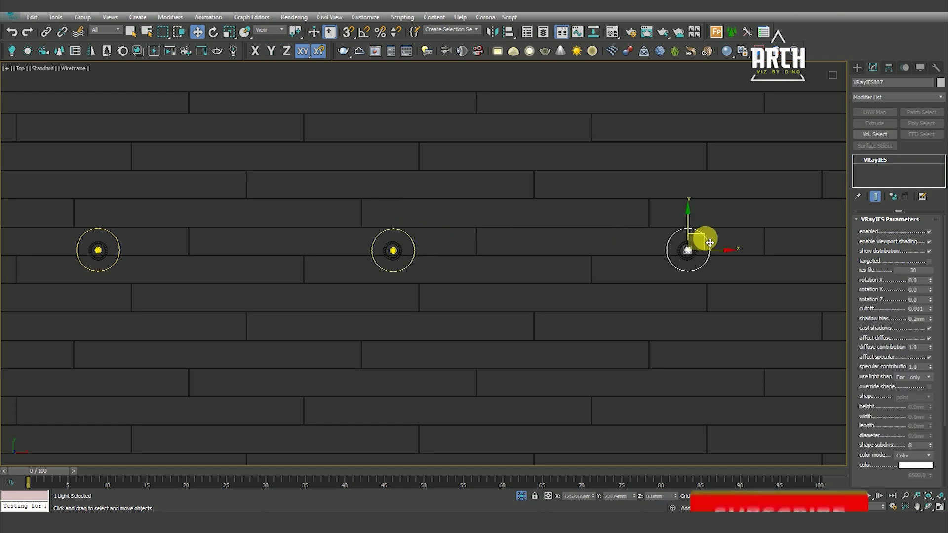
left_click(479, 302)
scroll(508, 180, "down", 5)
scroll(540, 195, "down", 3)
scroll(523, 187, "up", 2)
scroll(523, 187, "down", 2)
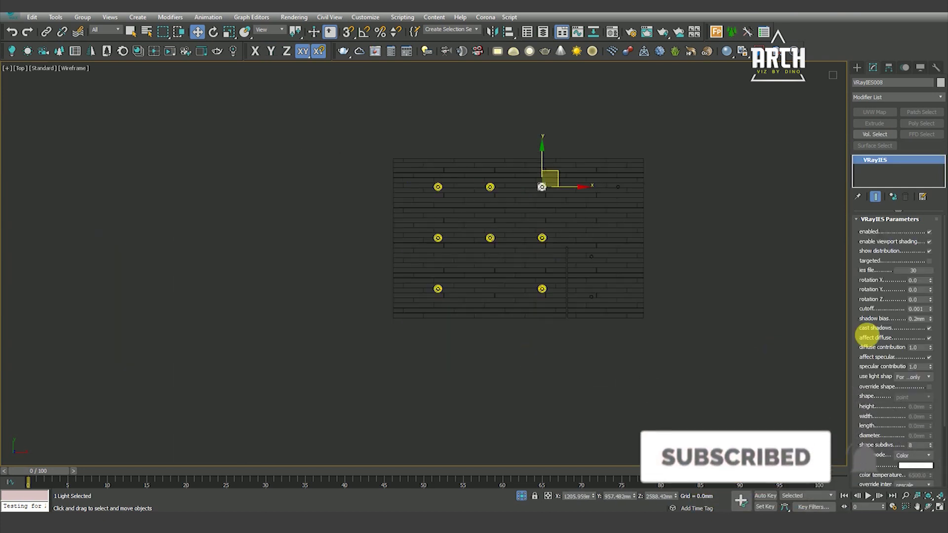
Step: Switch the IES lights' color mode to Temperature with a value of 5000
left_click_drag(889, 328, 891, 249)
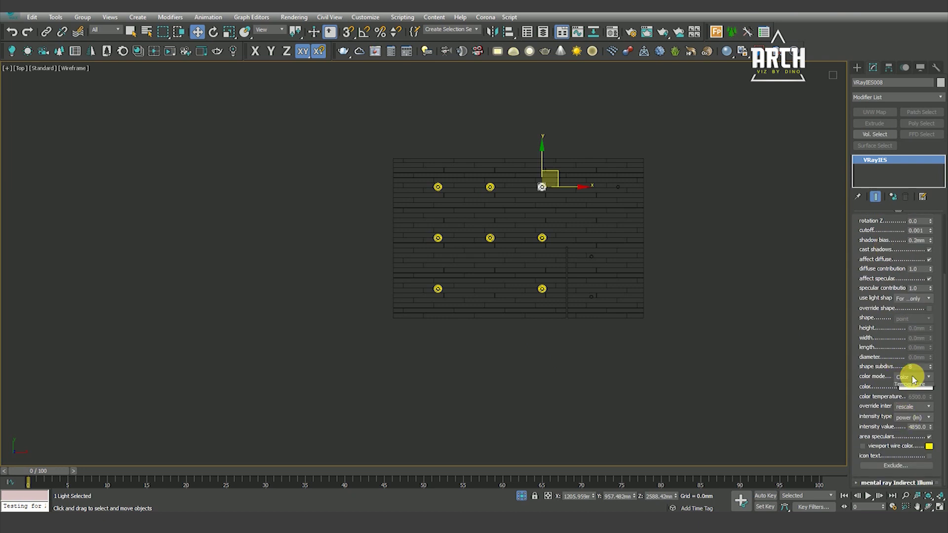
left_click(909, 393)
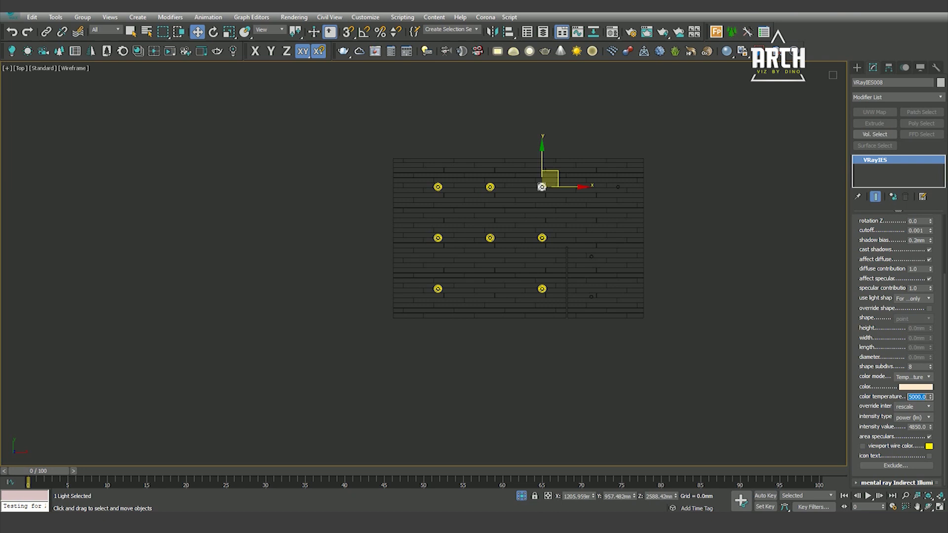
left_click_drag(879, 389, 879, 389)
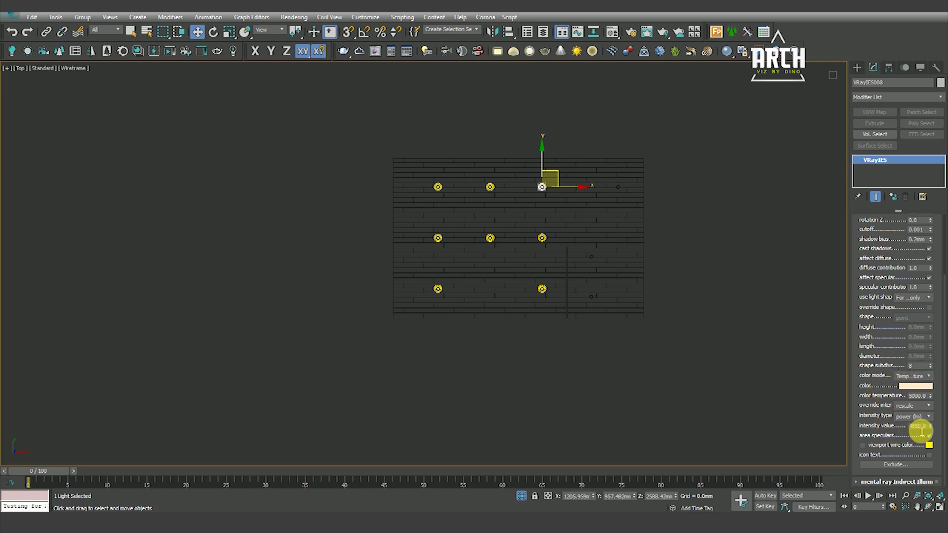
type("4850")
scroll(540, 373, "up", 3)
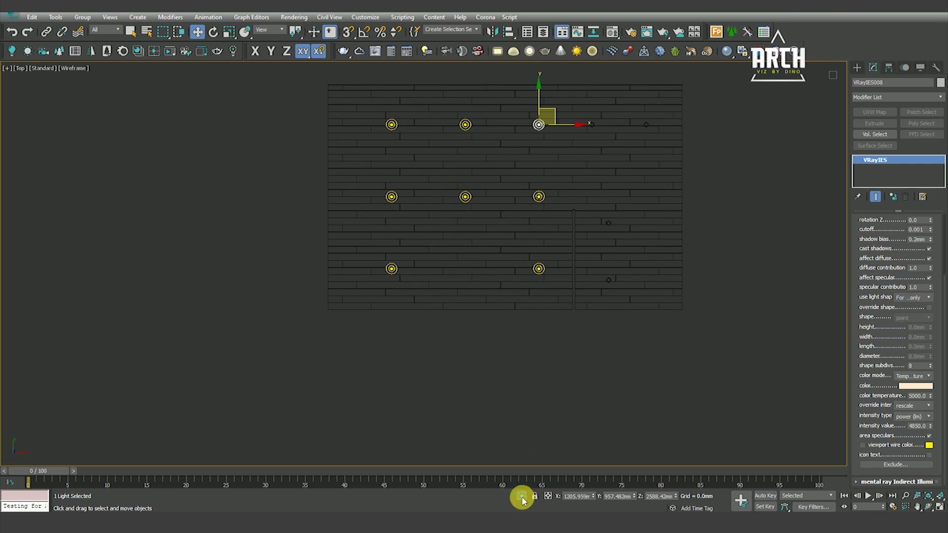
Step: Exit isolation and restore the camera/top two-viewport layout with the camera view active
left_click(522, 498)
key("alt+w")
left_click(326, 222)
Step: Render a V-Ray test of the camera view from Render Setup with the last VFB shown
left_click(287, 18)
left_click(305, 61)
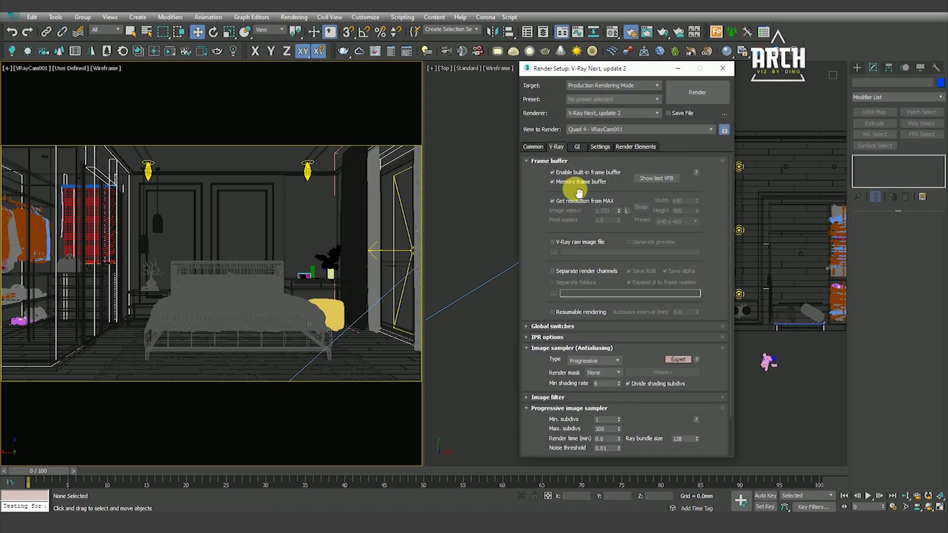
left_click(658, 178)
left_click_drag(378, 82, 363, 83)
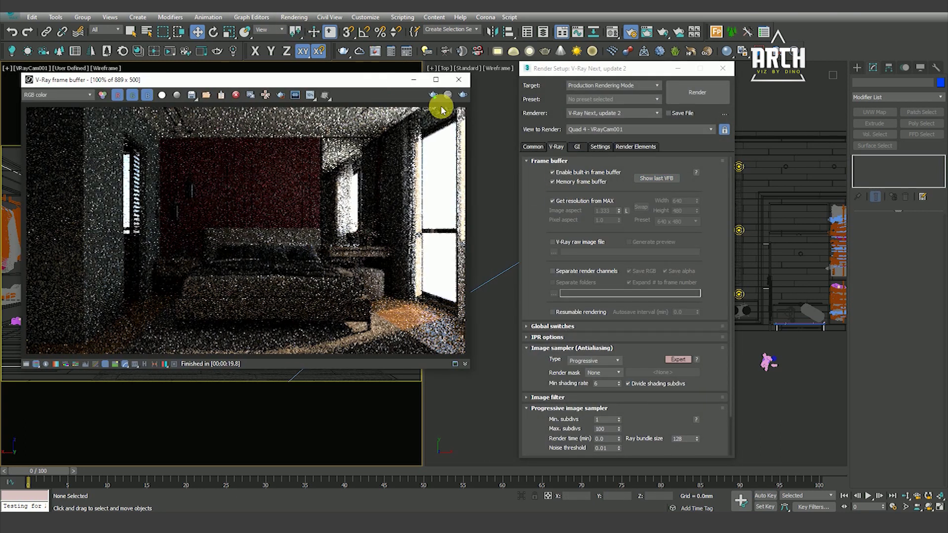
left_click(462, 98)
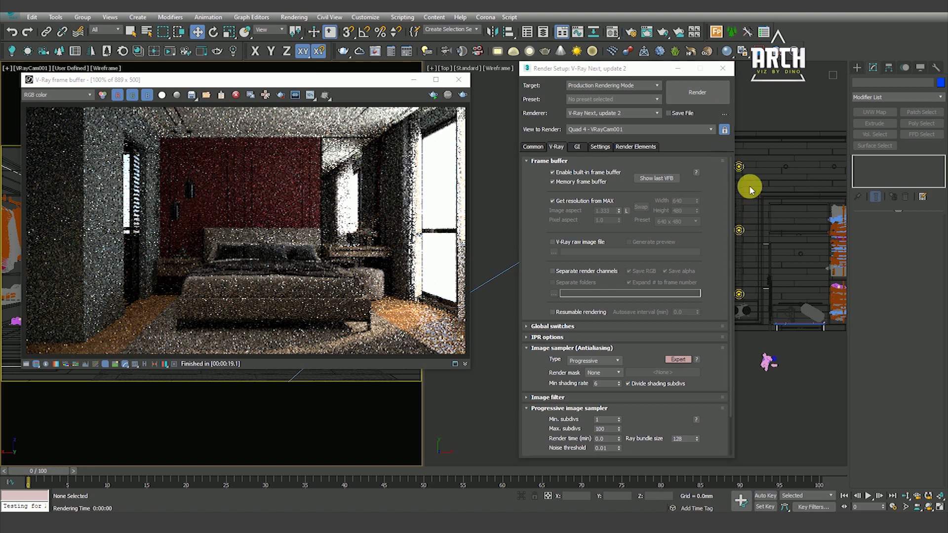
key("F10")
left_click(741, 167)
scroll(621, 170, "up", 3)
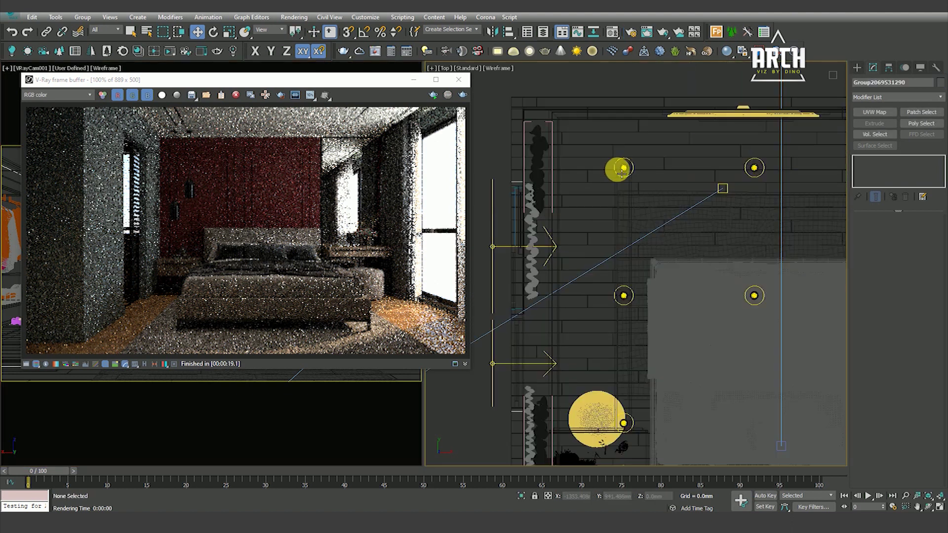
Step: Select an IES ceiling light in Top view and raise its intensity to 6000
scroll(622, 170, "up", 4)
left_click(662, 162)
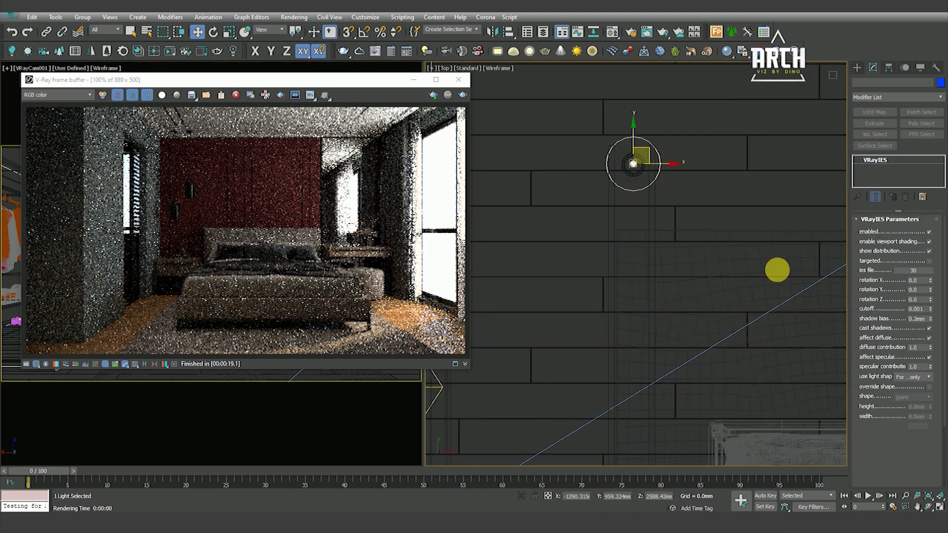
scroll(903, 458, "down", 2)
scroll(921, 413, "down", 2)
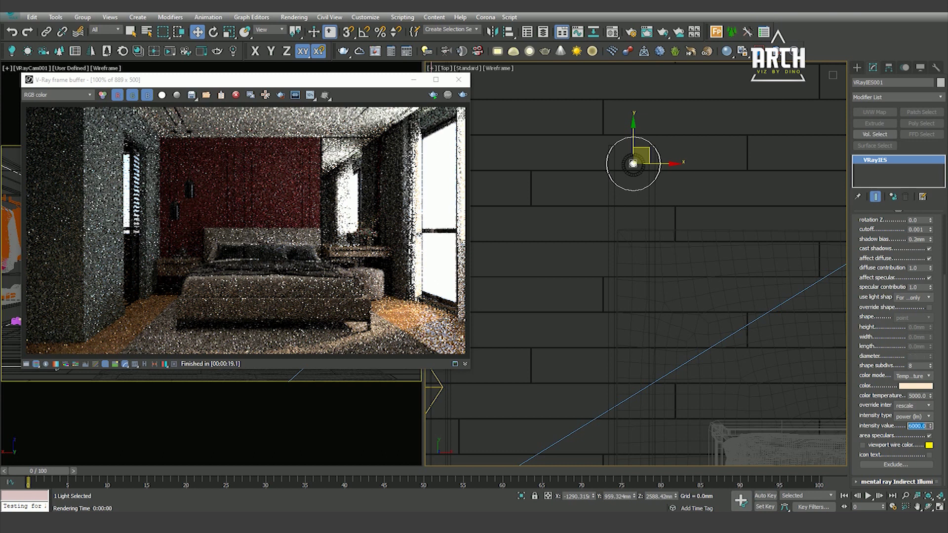
left_click_drag(270, 82, 257, 72)
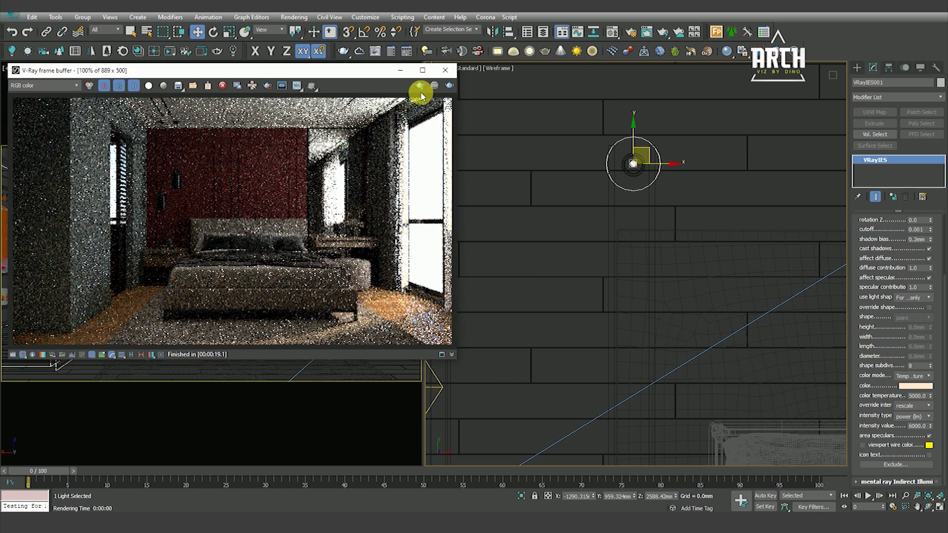
Step: Re-render with the 6000-intensity lights, zoom around the image, and open Color Corrections
left_click(448, 88)
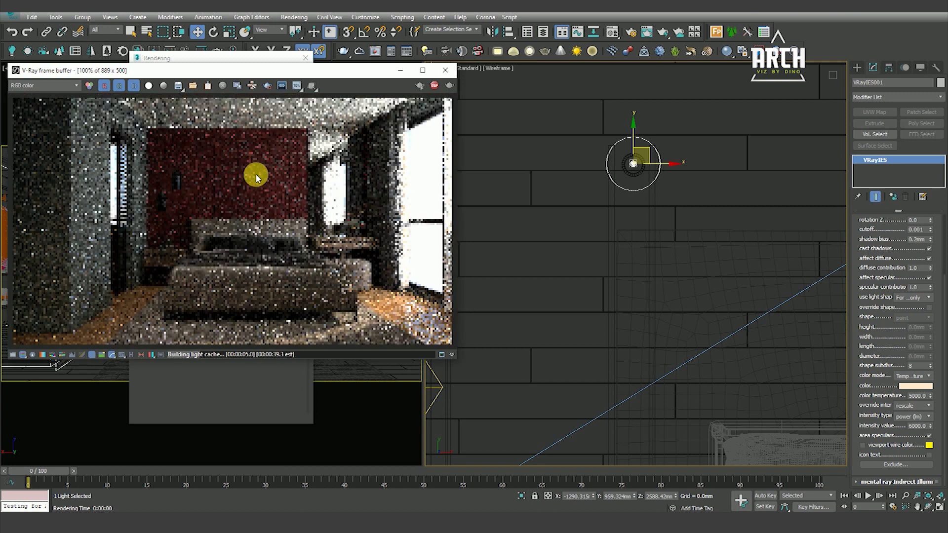
scroll(178, 180, "up", 1)
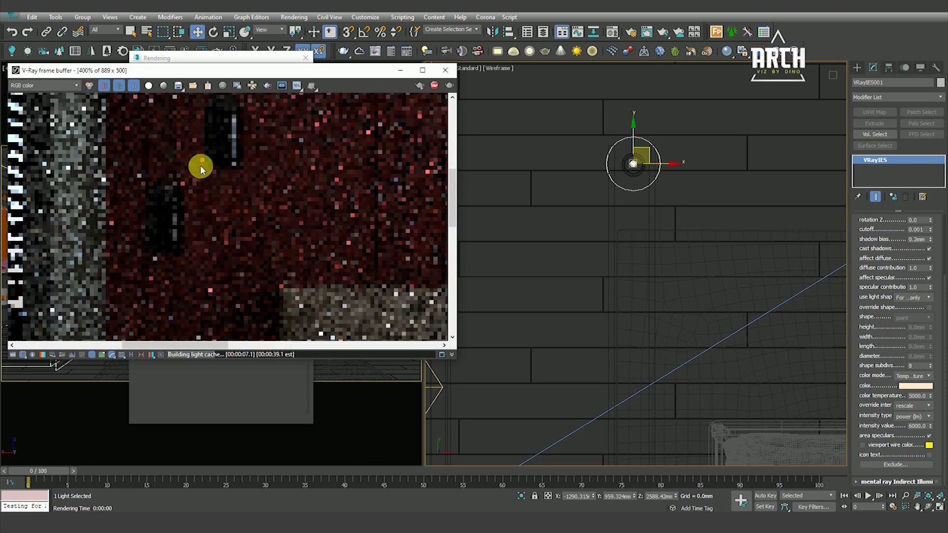
scroll(210, 206, "down", 1)
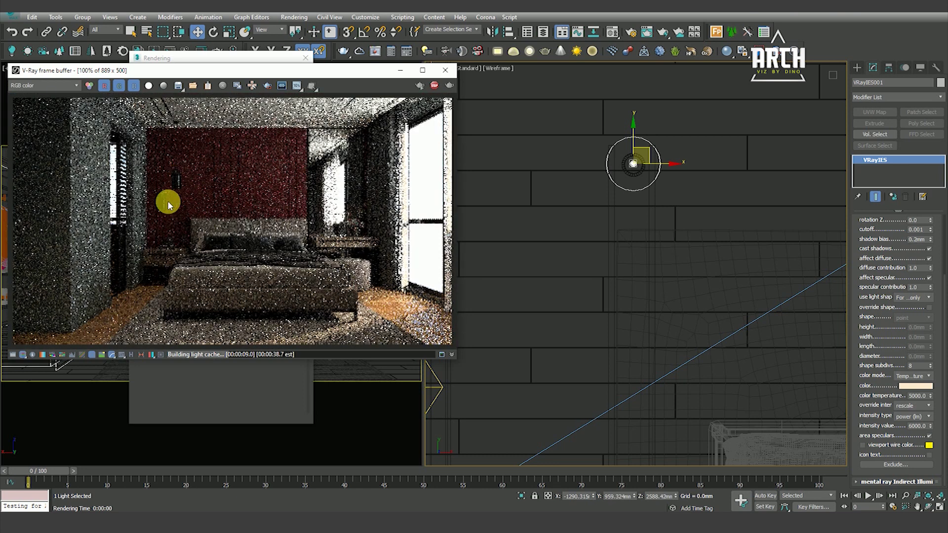
scroll(167, 201, "up", 1)
scroll(170, 208, "up", 1)
scroll(173, 206, "down", 2)
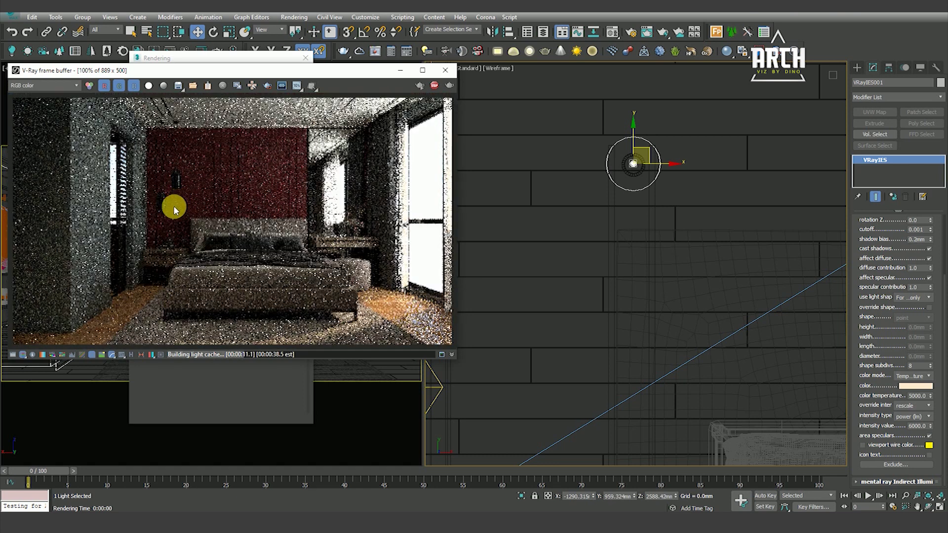
scroll(155, 200, "up", 1)
scroll(191, 206, "up", 1)
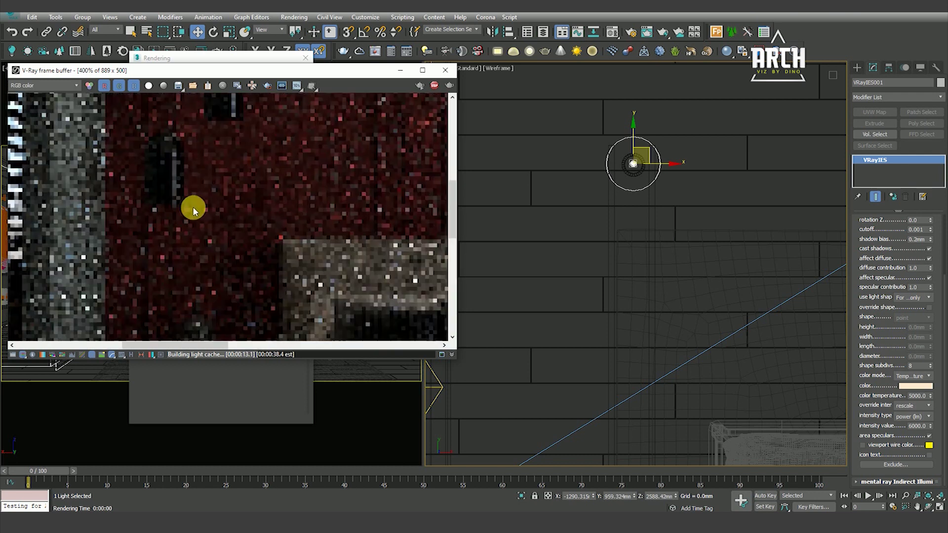
scroll(205, 216, "down", 2)
scroll(205, 215, "down", 1)
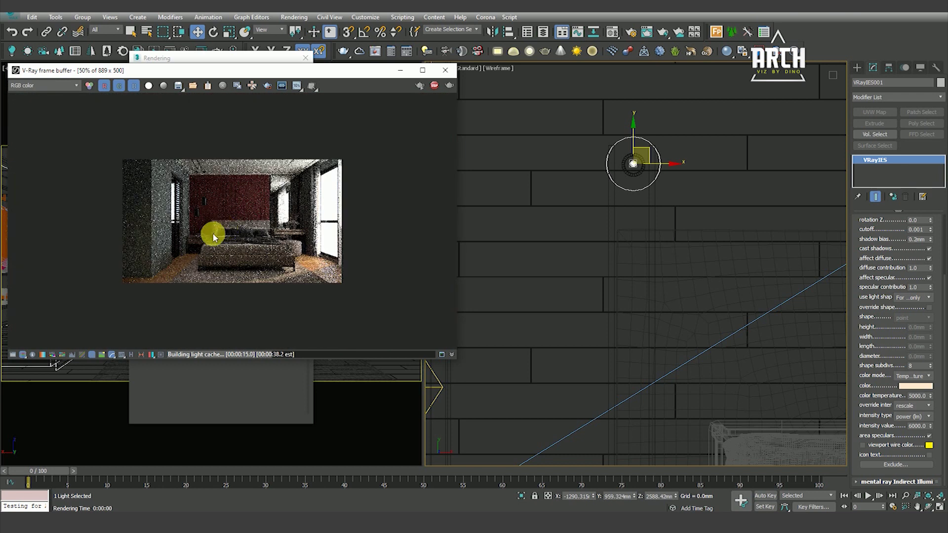
scroll(213, 232, "up", 1)
scroll(272, 236, "up", 1)
scroll(289, 247, "down", 2)
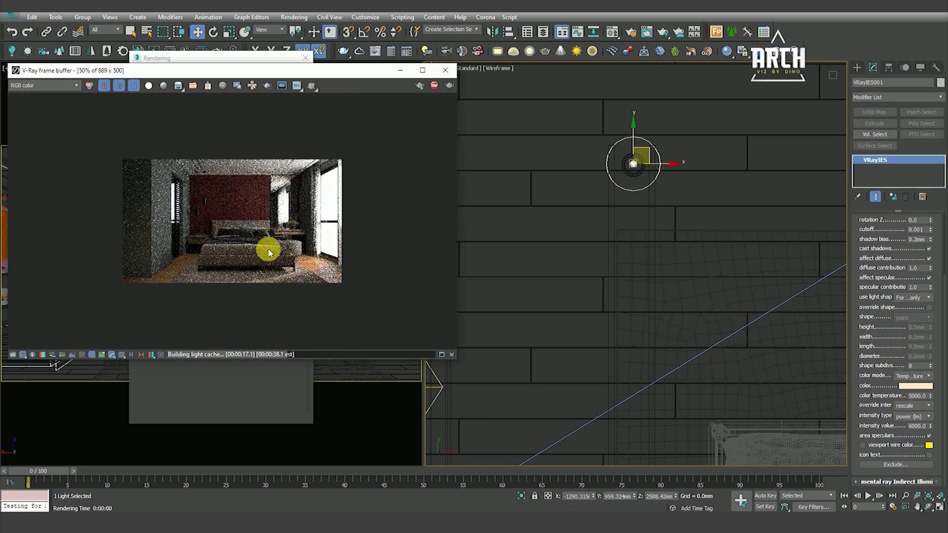
scroll(285, 266, "up", 1)
left_click_drag(266, 73, 289, 74)
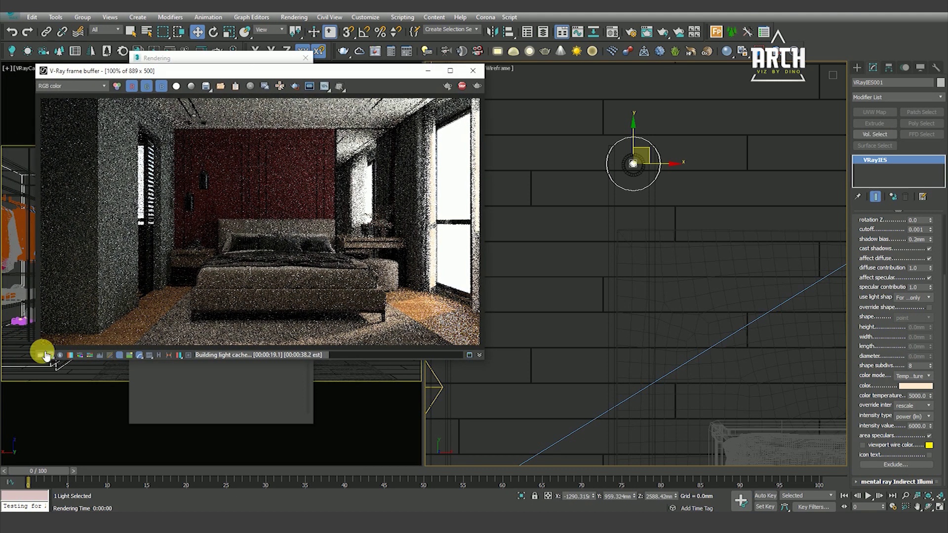
left_click(46, 356)
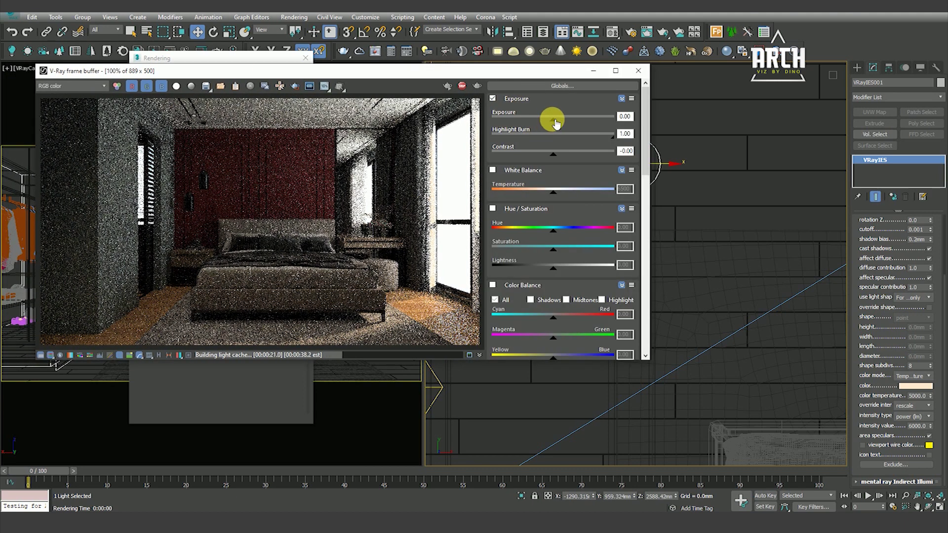
Step: Brighten the test render's exposure to 2.22, then ease it back to 1.73
left_click_drag(558, 122, 584, 123)
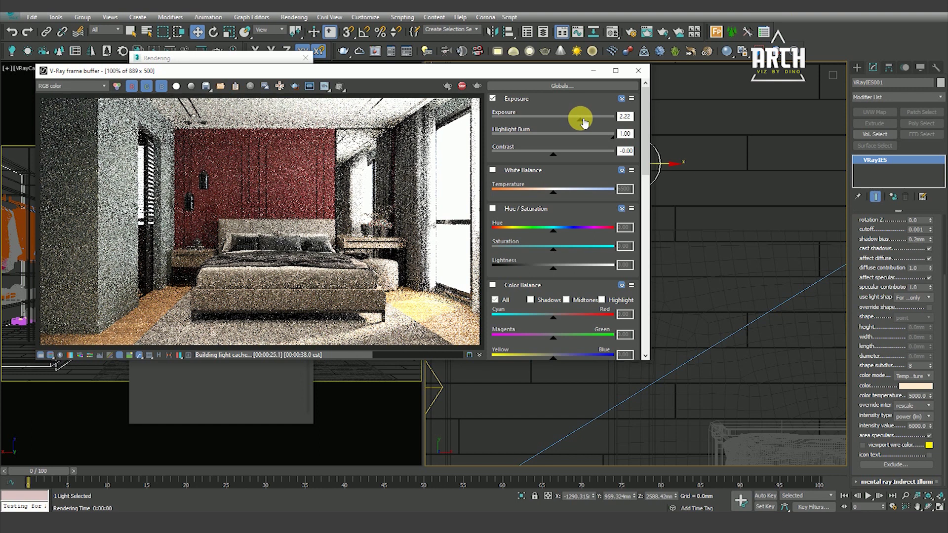
scroll(445, 212, "up", 2)
scroll(390, 197, "down", 2)
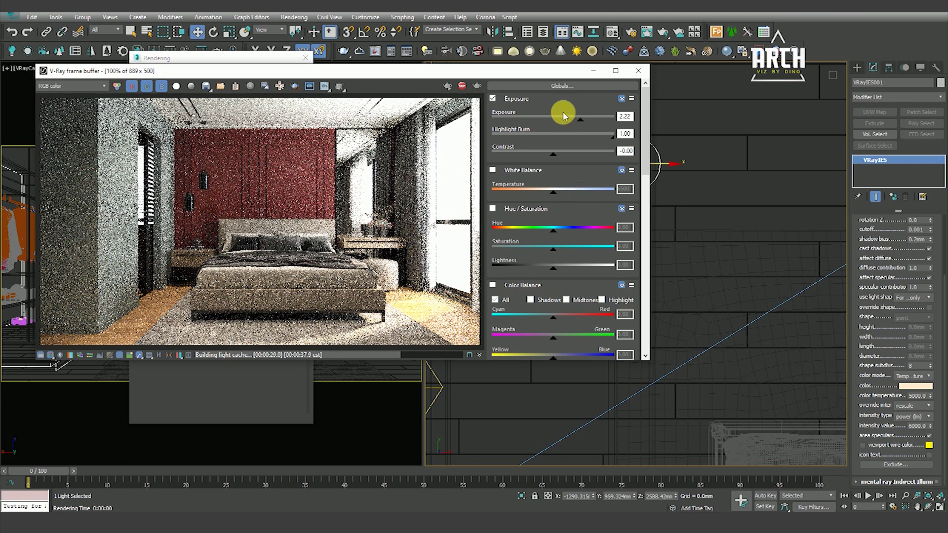
left_click_drag(583, 123, 578, 123)
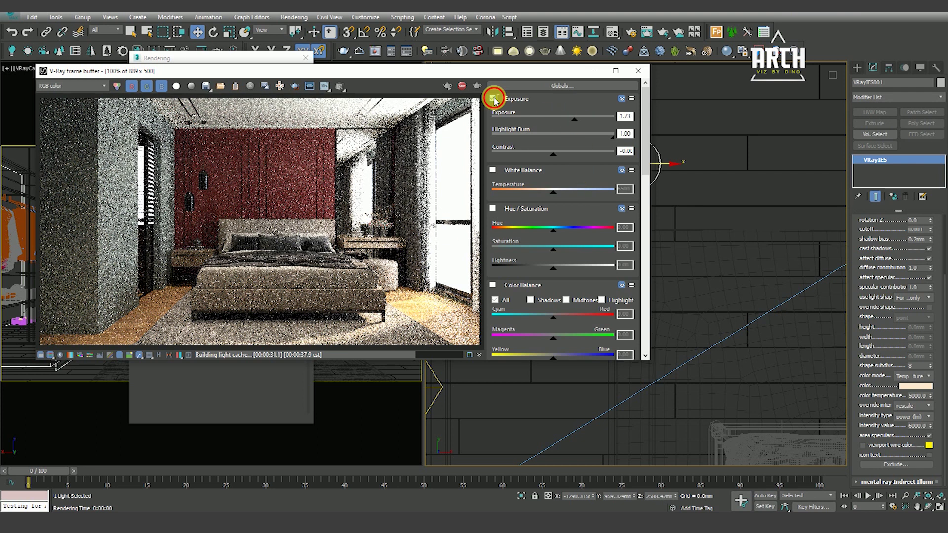
Step: Turn off exposure correction, close the frame buffer and cancel the running render
left_click(493, 99)
left_click(639, 72)
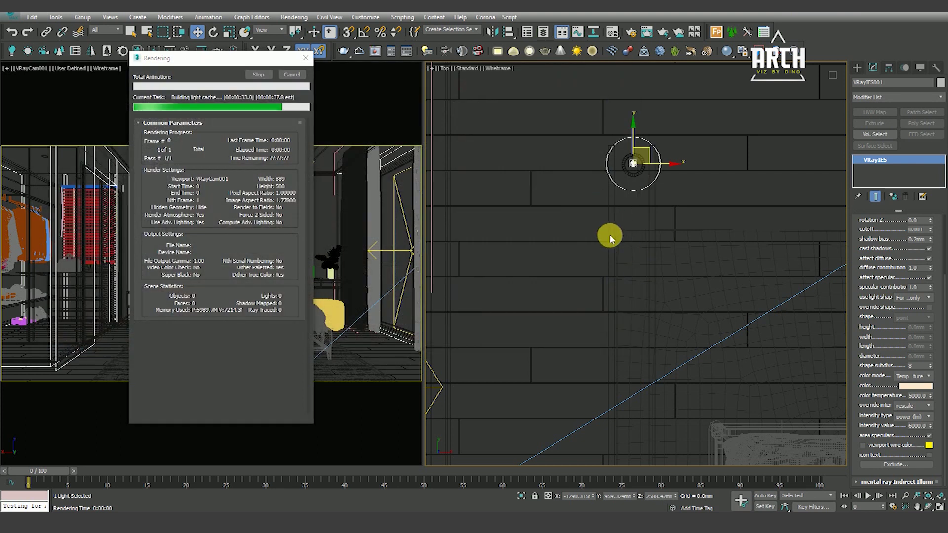
left_click(293, 76)
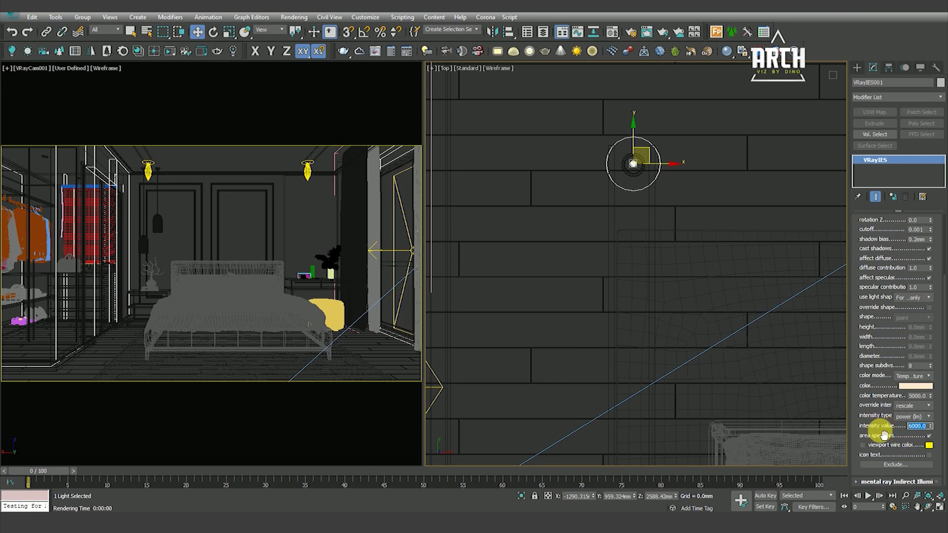
Step: Set the VRayIES lights' intensity to 7000
type("700")
key("Return")
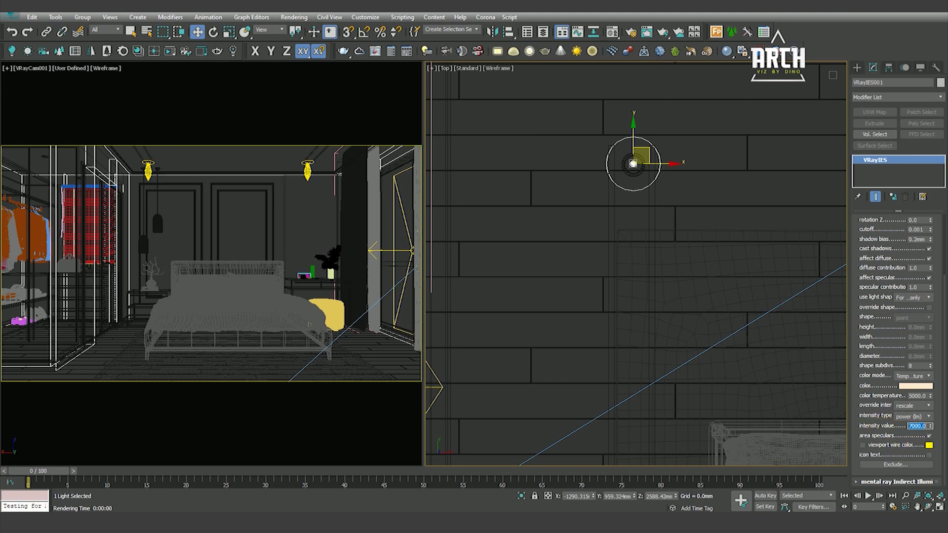
scroll(681, 311, "down", 3)
scroll(672, 293, "down", 3)
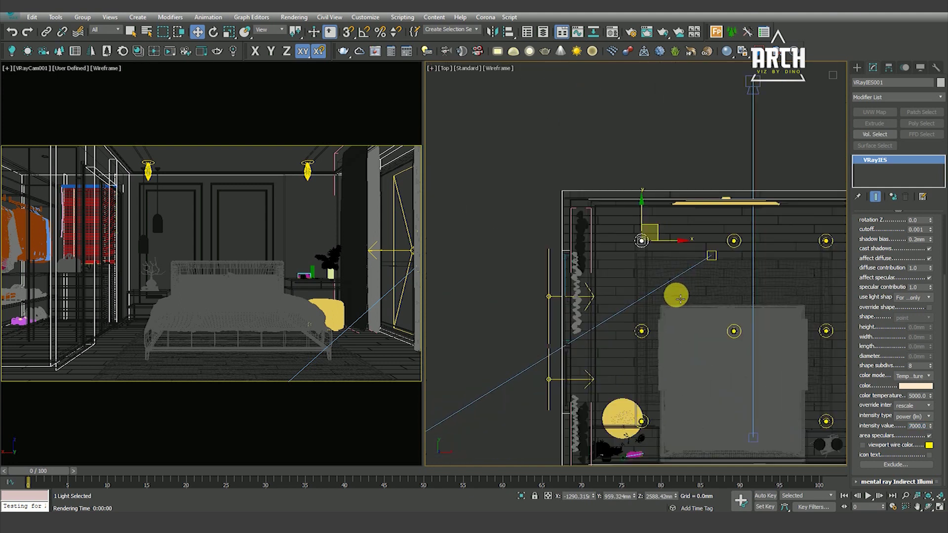
scroll(530, 270, "down", 1)
Step: Select the window plane light VRayLight001 and check its multiplier of 200
left_click(530, 228)
scroll(596, 328, "up", 3)
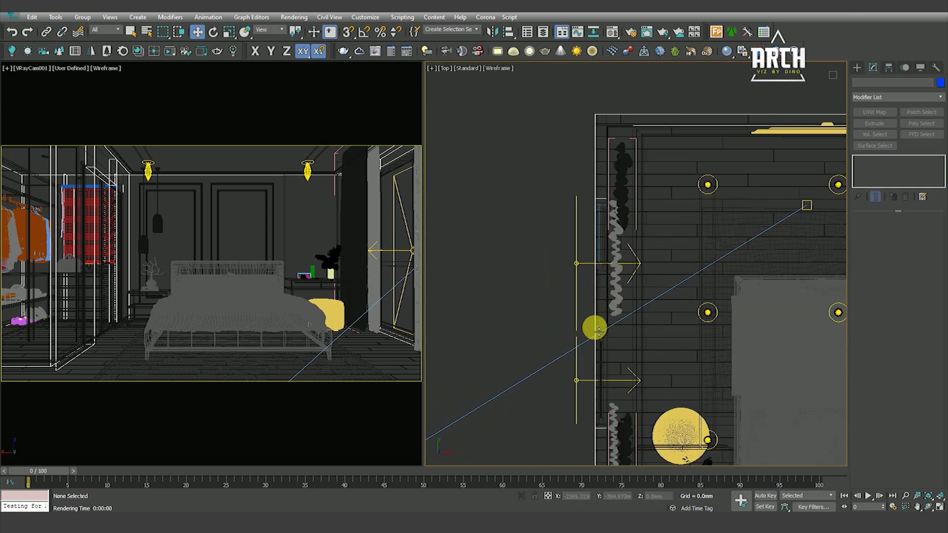
left_click(580, 369)
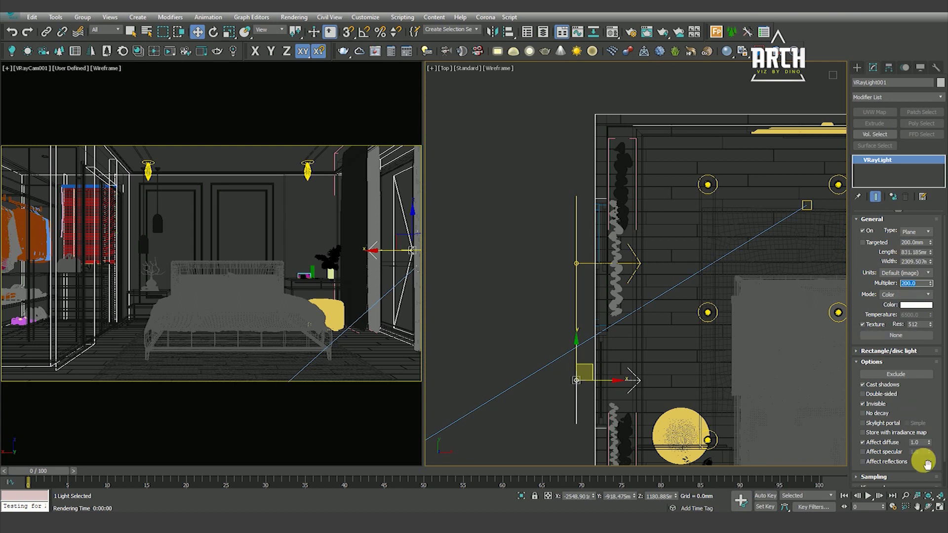
scroll(928, 401, "down", 1)
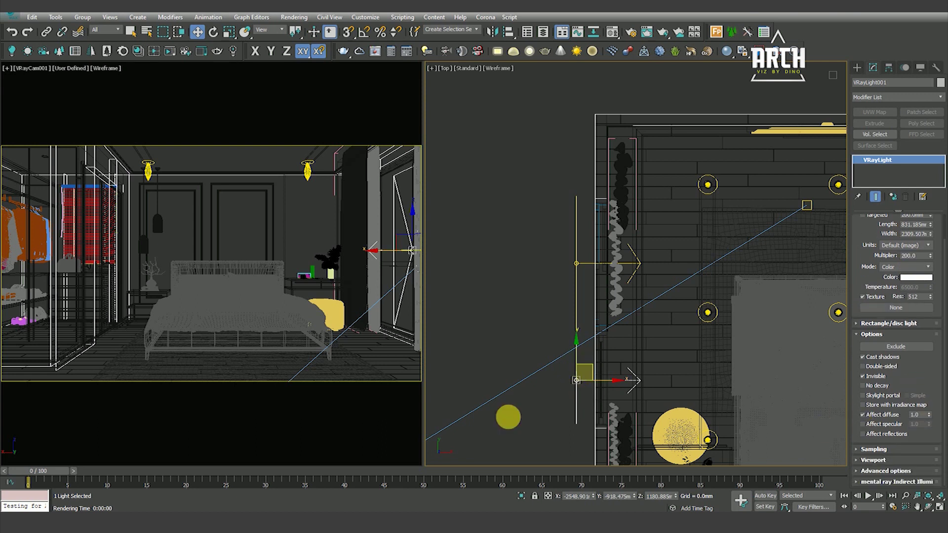
scroll(551, 399, "down", 5)
scroll(551, 399, "down", 4)
Step: Select the VRaySun and adjust its intensity multiplier
mouse_move(551, 399)
middle_mouse_down("alt")
mouse_move(583, 390)
mouse_move(659, 318)
middle_mouse_up("alt")
scroll(756, 380, "down", 5)
left_click(664, 316)
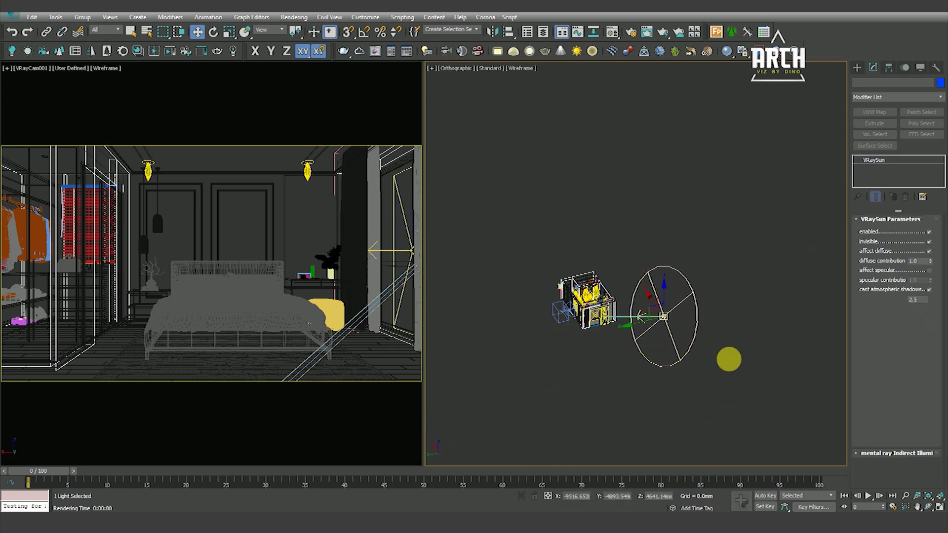
double_click(922, 319)
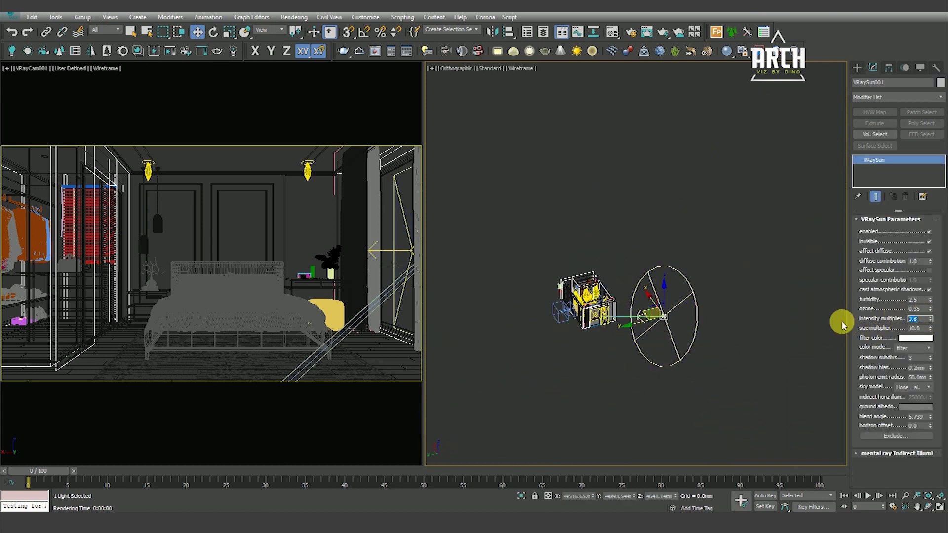
left_click(786, 291)
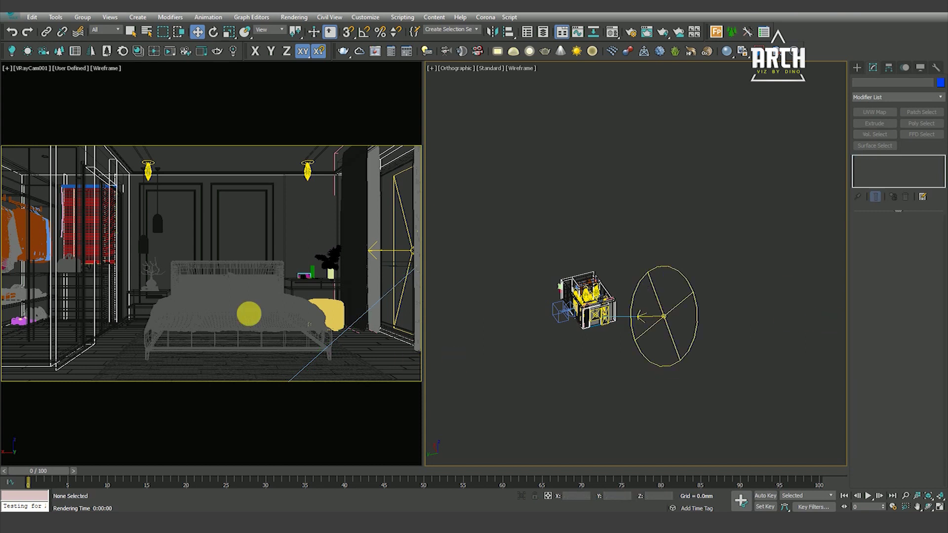
left_click(293, 16)
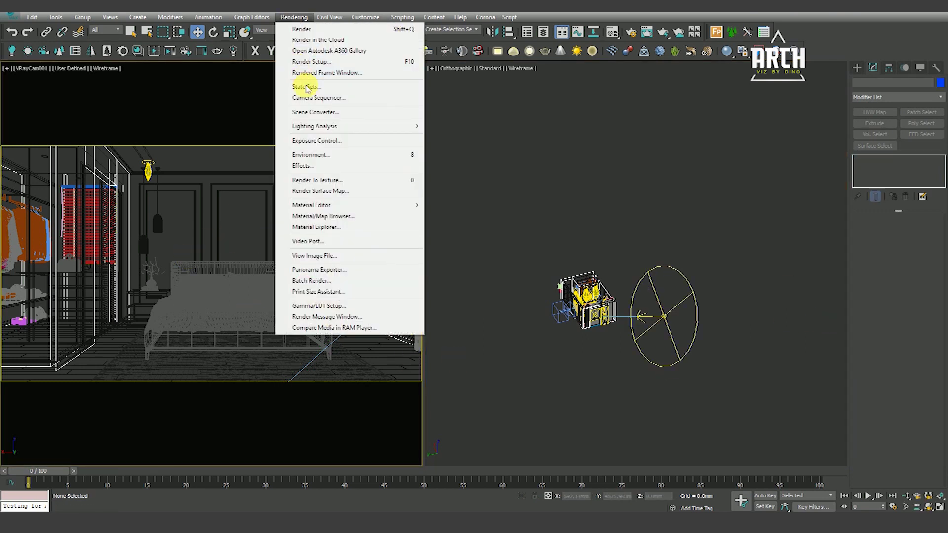
Step: From Render Setup, show the last V-Ray frame buffer and start a new test render
left_click(307, 62)
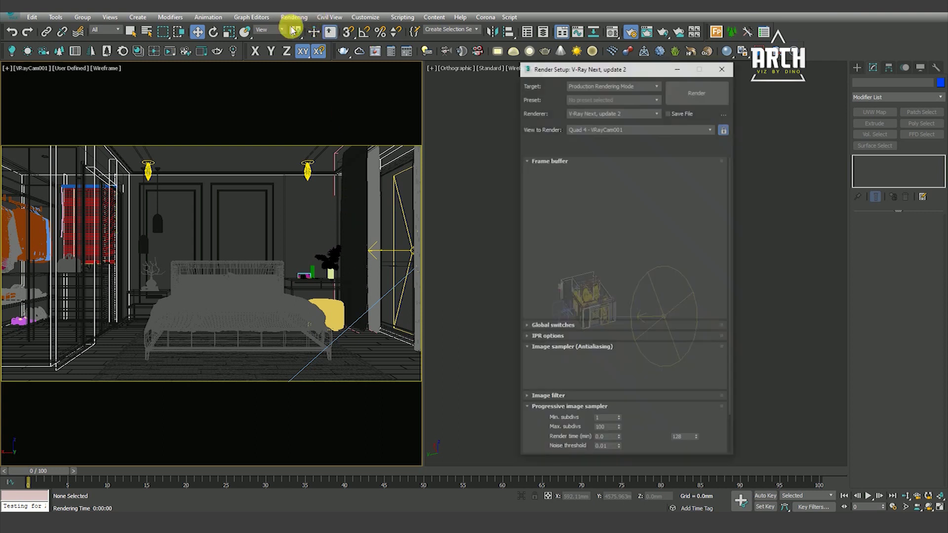
left_click(650, 179)
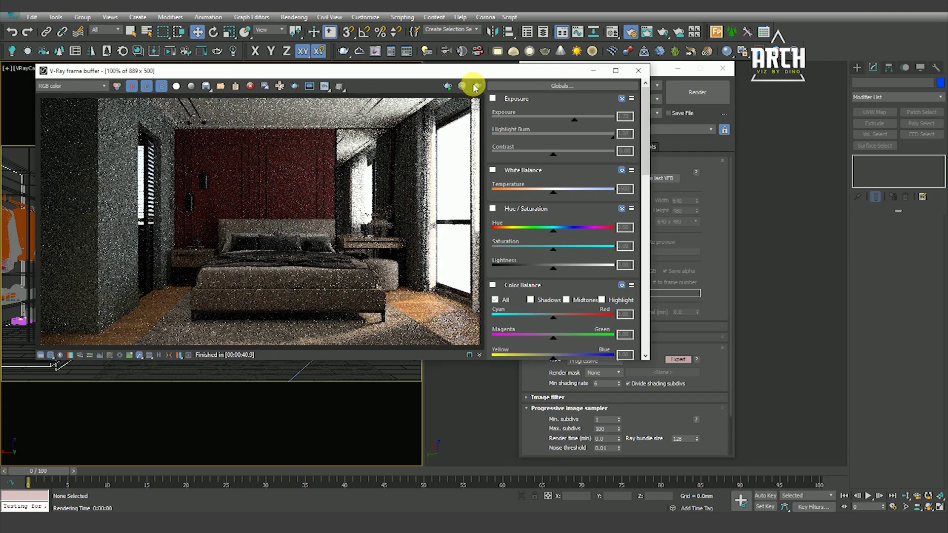
left_click_drag(474, 78, 464, 79)
left_click(468, 87)
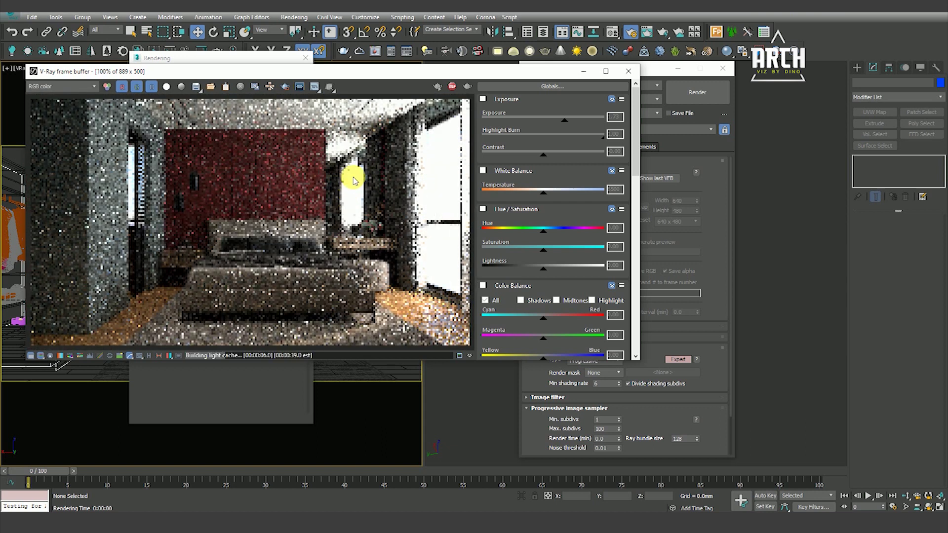
Step: Zoom around the grainy brighter render, then close the frame buffer and Render Setup
scroll(292, 212, "up", 2)
scroll(295, 214, "down", 4)
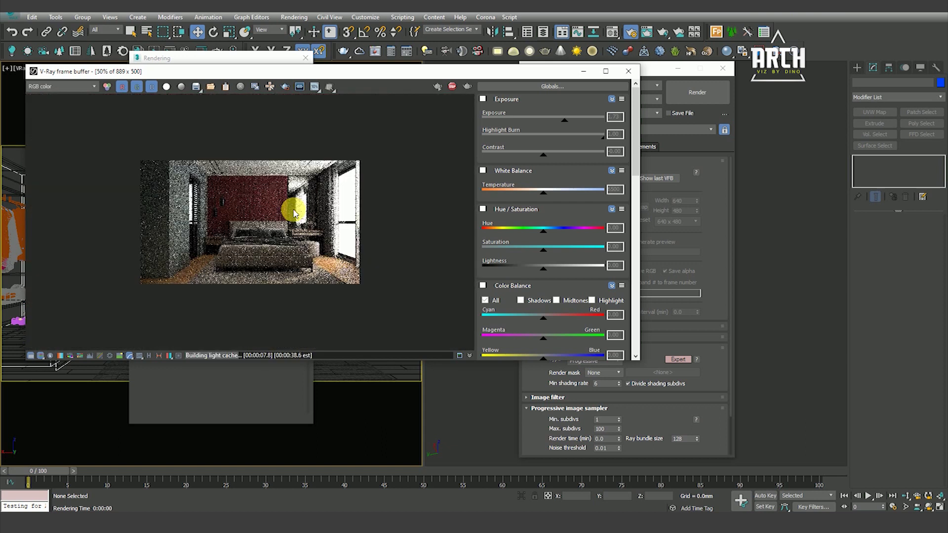
scroll(276, 236, "up", 1)
scroll(272, 225, "up", 1)
scroll(276, 224, "down", 1)
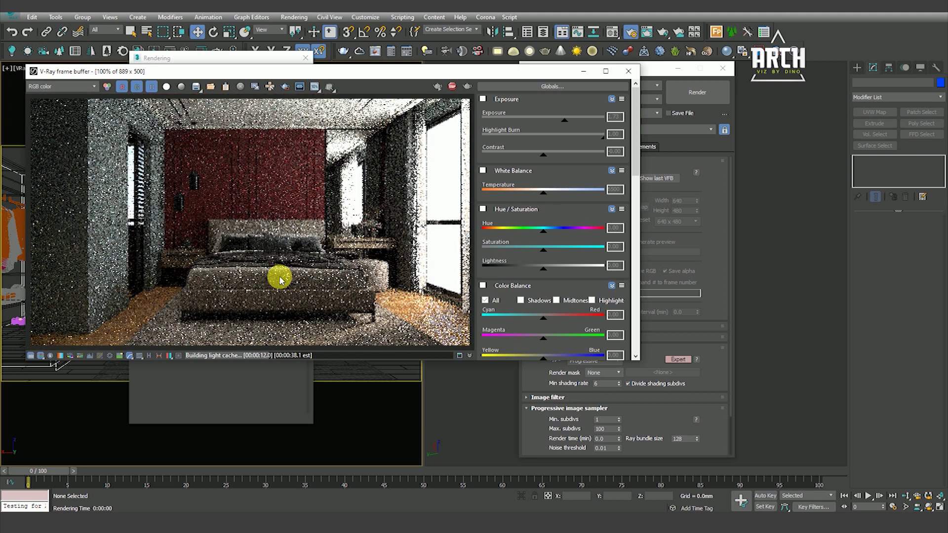
scroll(395, 123, "up", 1)
scroll(336, 170, "up", 2)
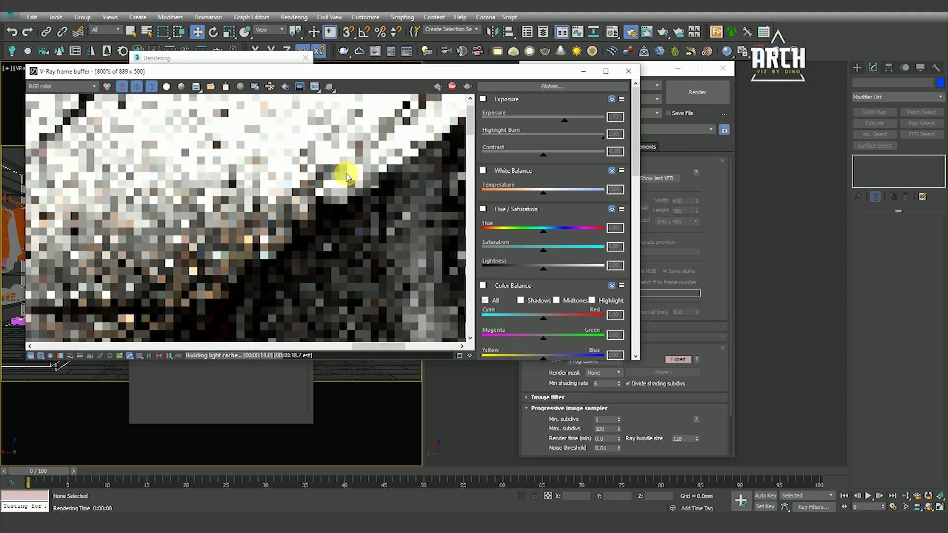
scroll(355, 186, "down", 3)
scroll(345, 143, "up", 3)
scroll(285, 162, "down", 1)
scroll(448, 229, "down", 1)
scroll(391, 219, "down", 1)
scroll(430, 138, "up", 3)
scroll(381, 148, "down", 3)
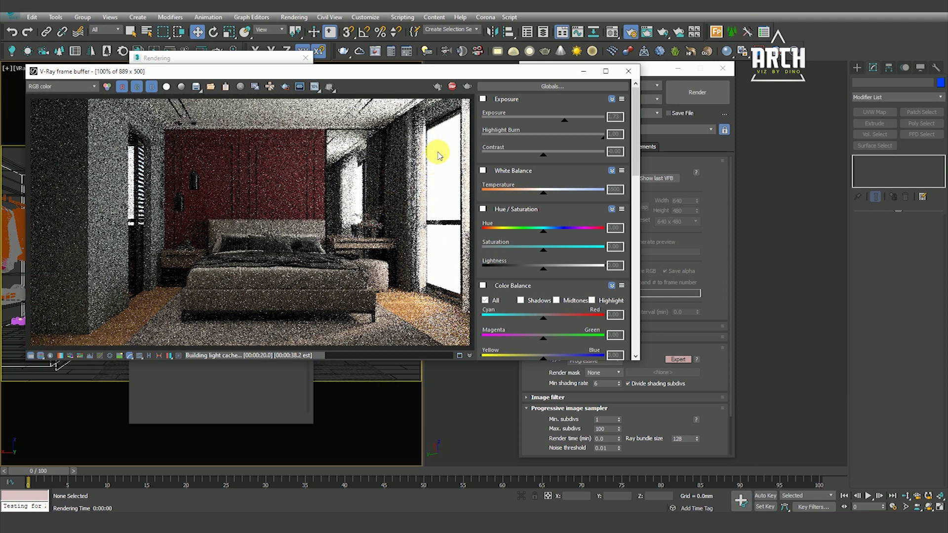
scroll(435, 158, "up", 1)
scroll(410, 178, "up", 1)
scroll(420, 173, "down", 2)
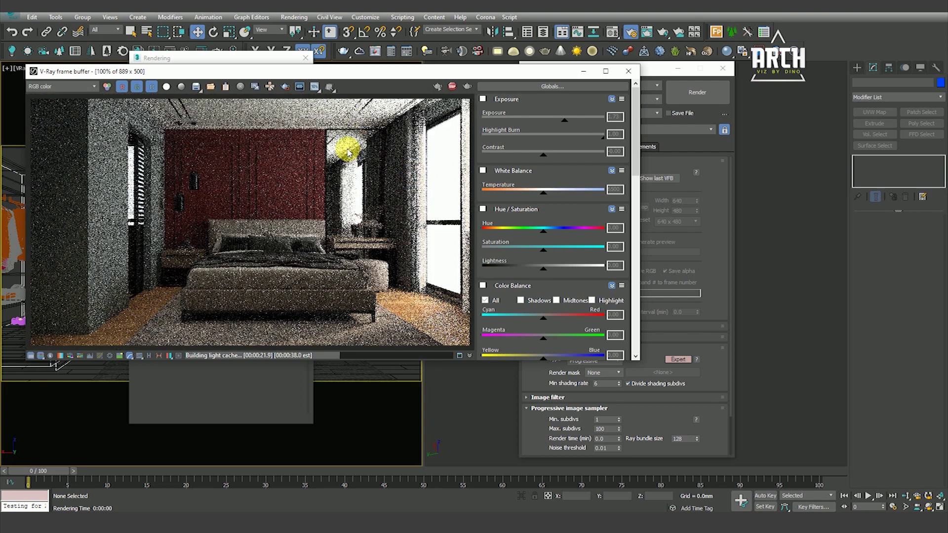
scroll(349, 153, "up", 2)
scroll(345, 145, "down", 3)
scroll(339, 212, "up", 1)
scroll(332, 222, "down", 1)
scroll(330, 188, "up", 1)
left_click_drag(320, 77, 333, 96)
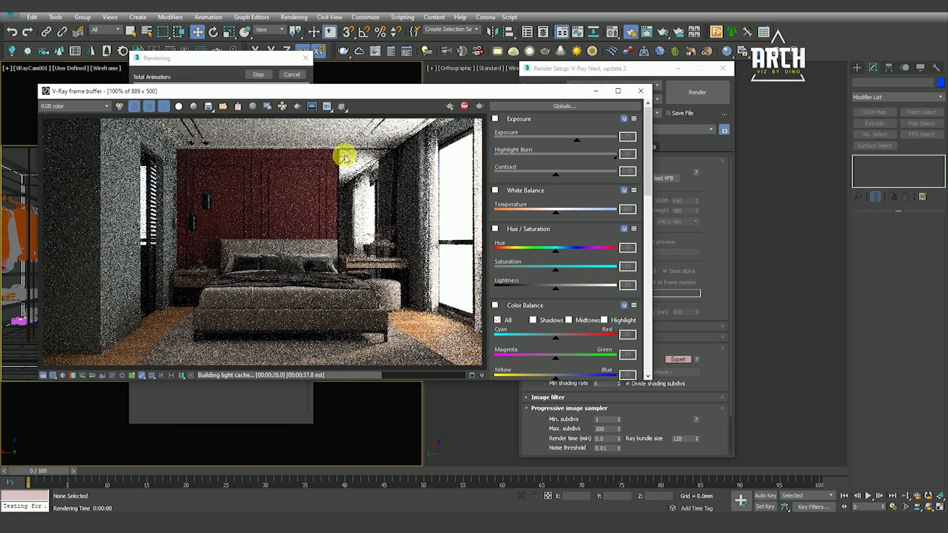
scroll(419, 291, "up", 1)
scroll(395, 282, "up", 1)
scroll(385, 254, "down", 2)
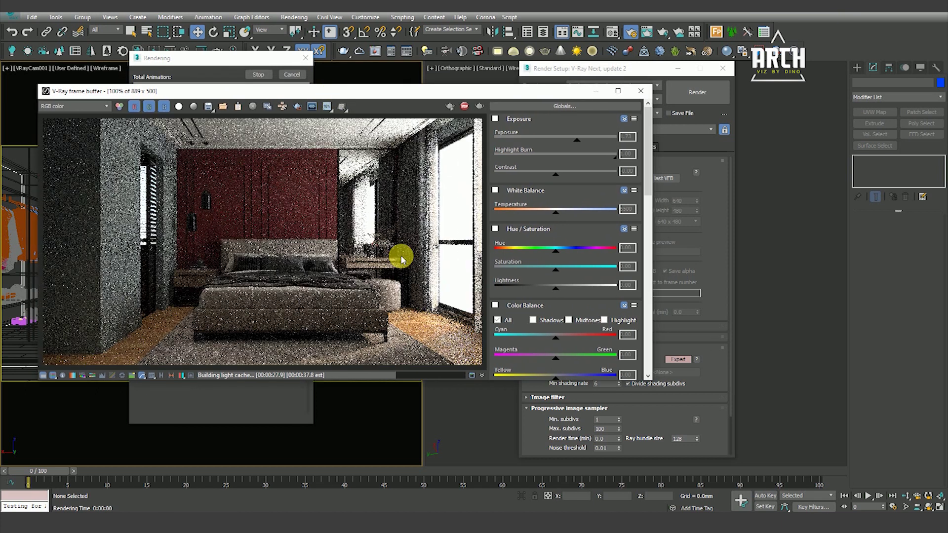
scroll(390, 341, "up", 1)
scroll(365, 291, "up", 1)
scroll(338, 252, "down", 2)
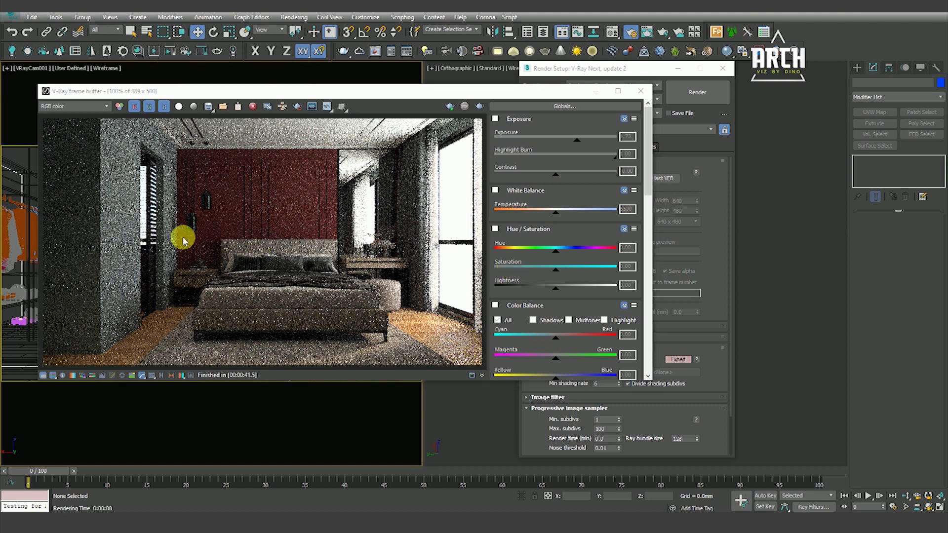
scroll(207, 217, "up", 1)
scroll(220, 209, "down", 2)
left_click(642, 91)
left_click(723, 68)
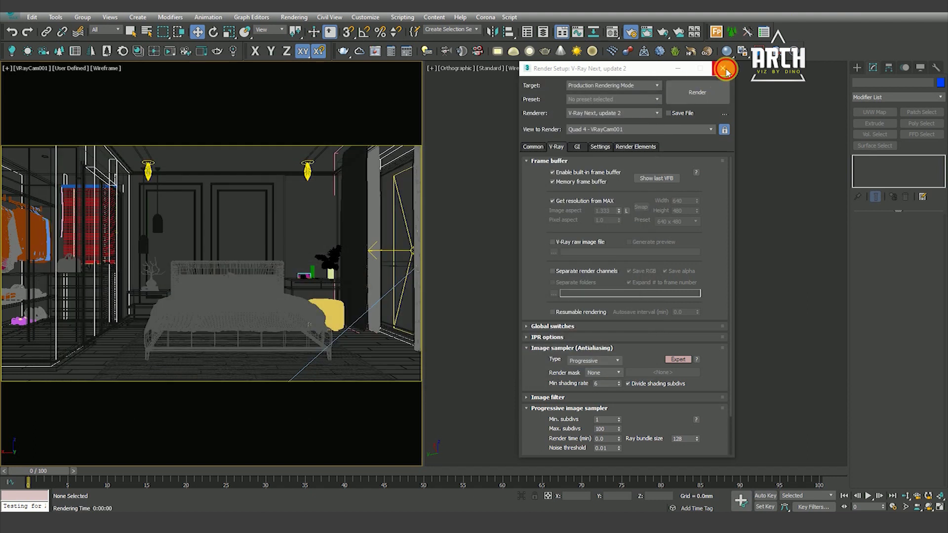
Step: Isolate the pendant lamp group and frame it in Top view
left_click(167, 225)
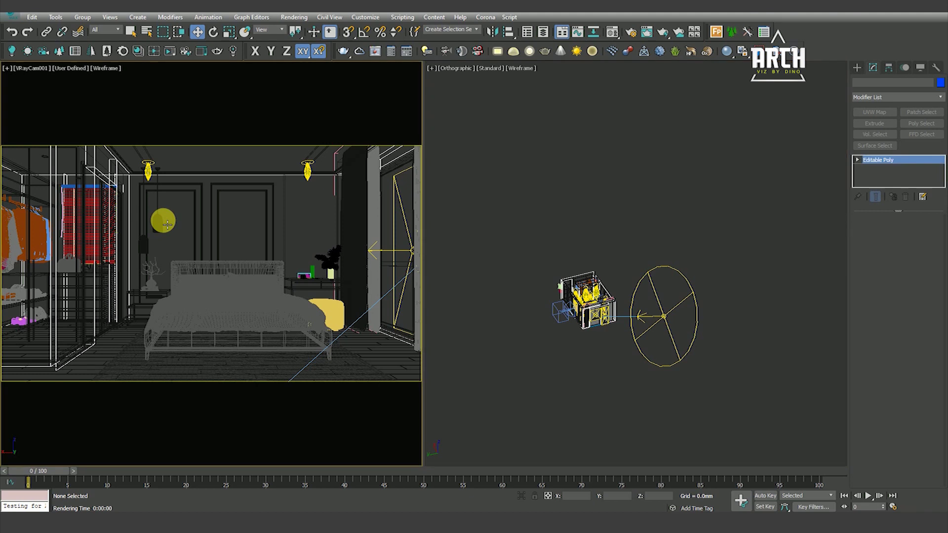
key("alt+q")
left_click(545, 276)
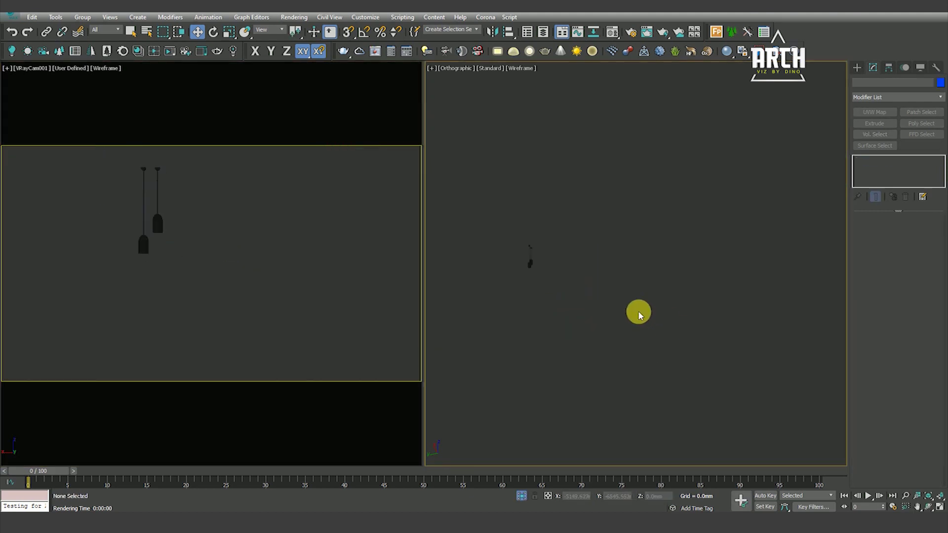
key("t")
key("z")
Step: Draw a sphere VRayLight at the lamp centre and raise it into the shade in Front view
left_click(857, 67)
left_click(888, 130)
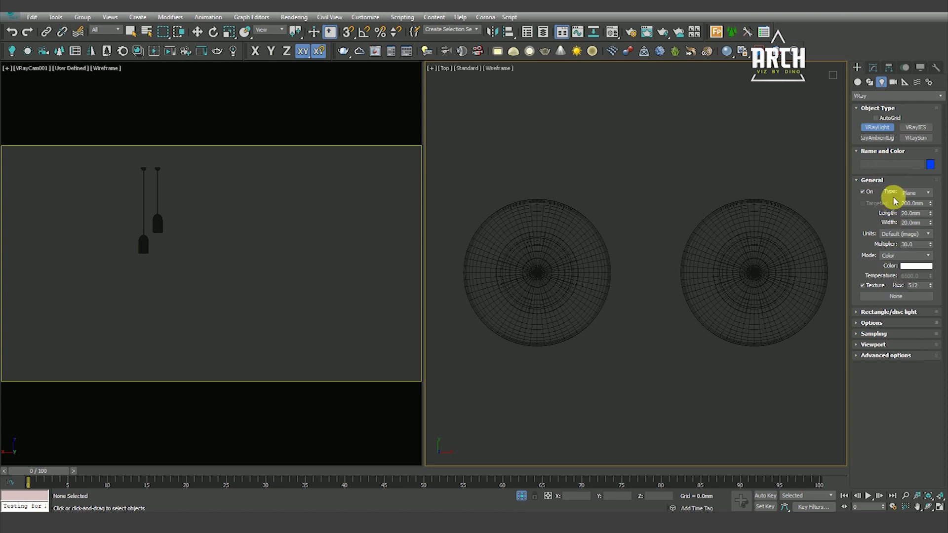
left_click(920, 217)
scroll(727, 257, "up", 3)
left_click_drag(692, 246, 706, 278)
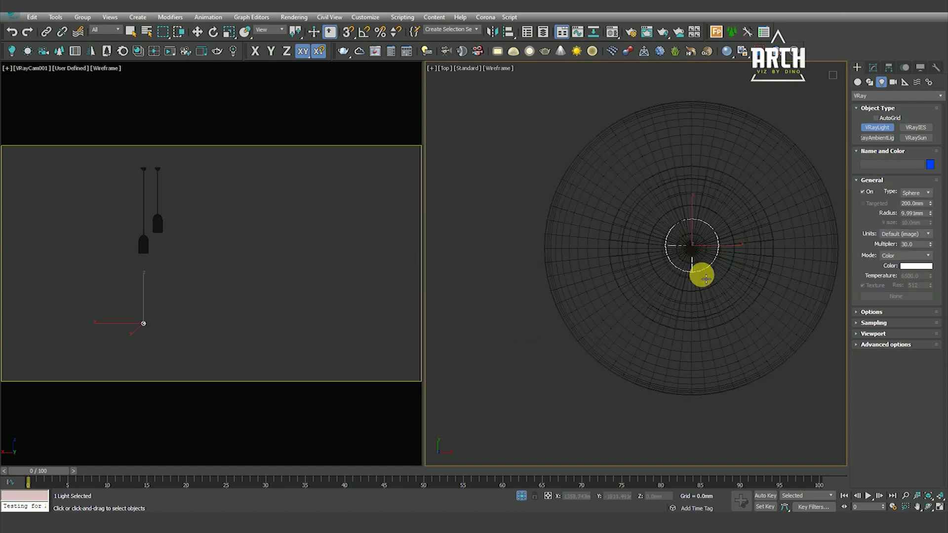
key("f")
key("w")
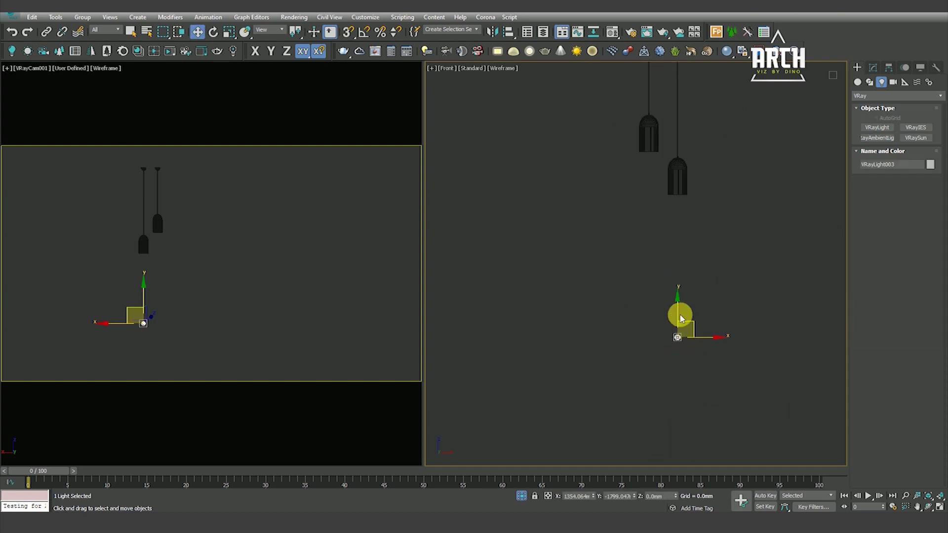
left_click_drag(680, 319, 672, 187)
scroll(672, 188, "up", 3)
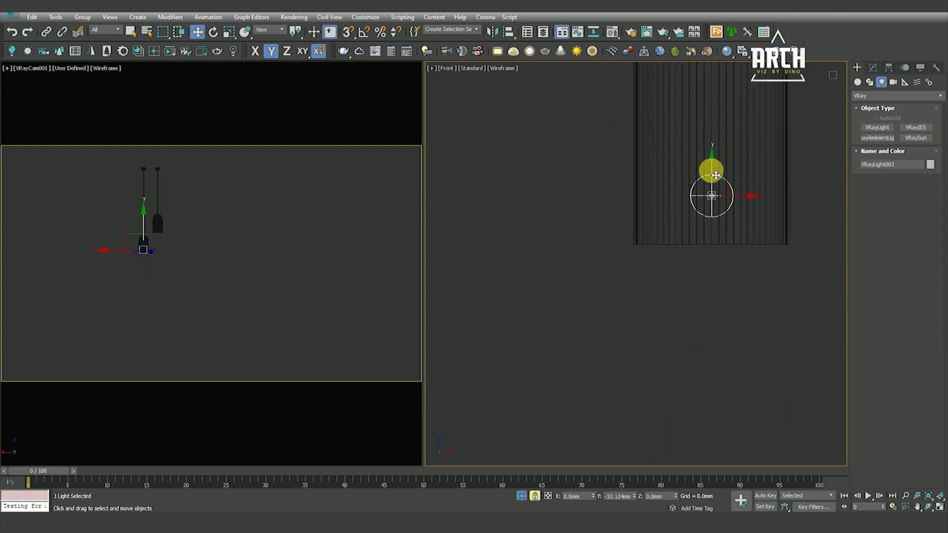
Step: Set the sphere light's colour mode to Temperature at 3500
left_click(873, 67)
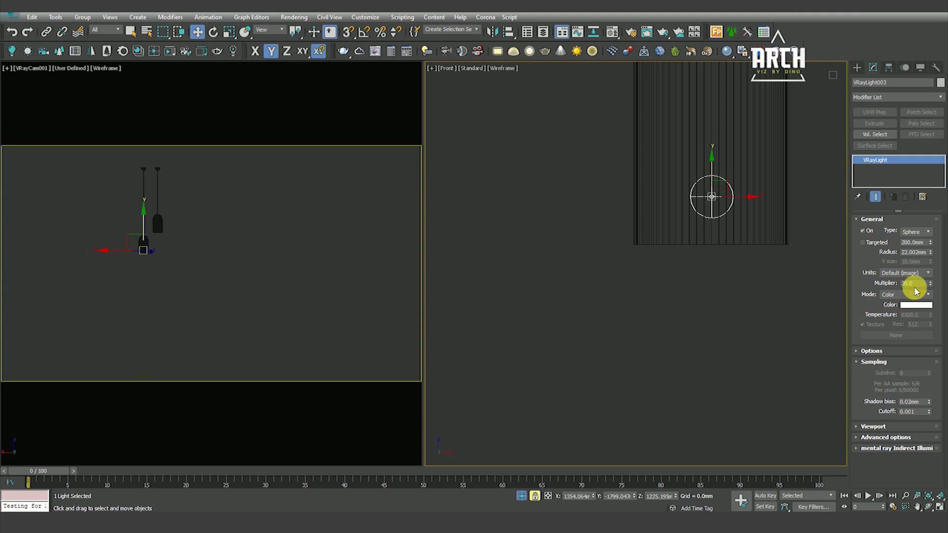
left_click(915, 294)
left_click(900, 311)
type("200")
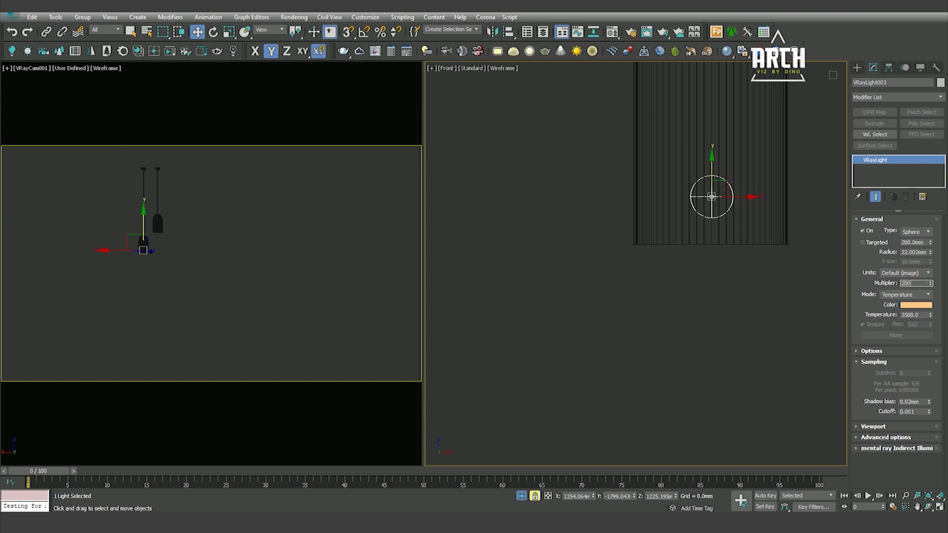
left_click(871, 351)
scroll(879, 395, "down", 2)
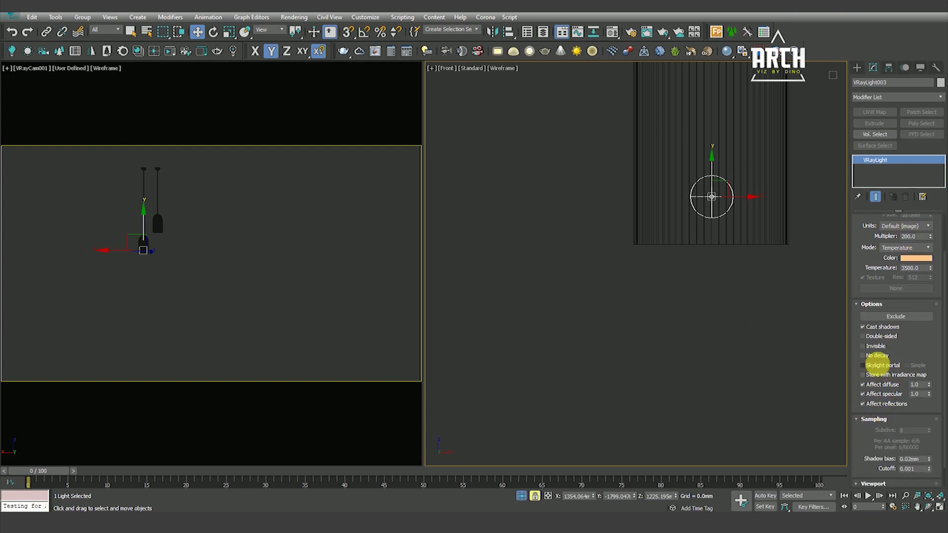
scroll(763, 318, "down", 3)
scroll(767, 371, "down", 2)
scroll(783, 363, "up", 2)
Step: Instance the light into the upper pendant, centre it from Top view, and exit isolation
left_click_drag(783, 362, 702, 244, "shift")
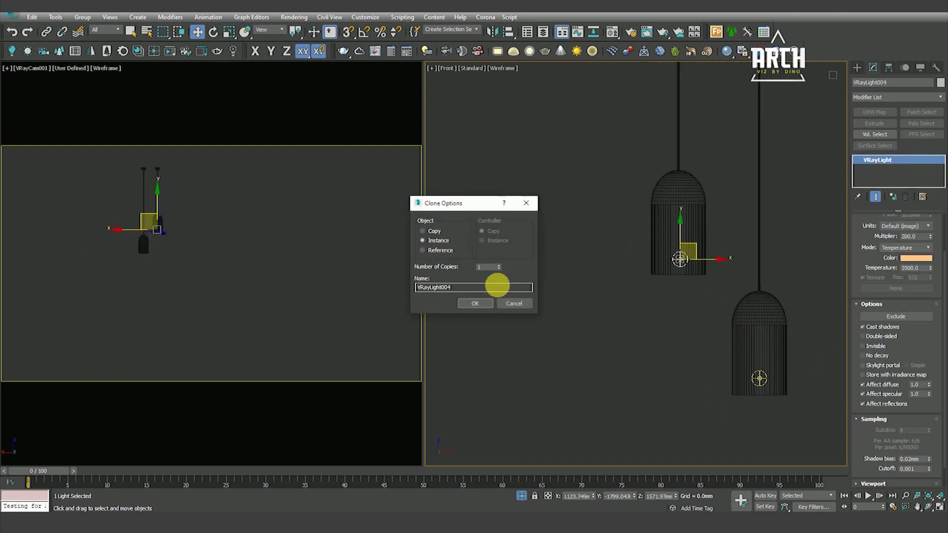
left_click(475, 303)
key("t")
scroll(679, 286, "down", 2)
scroll(682, 282, "up", 3)
left_click_drag(665, 271, 644, 277)
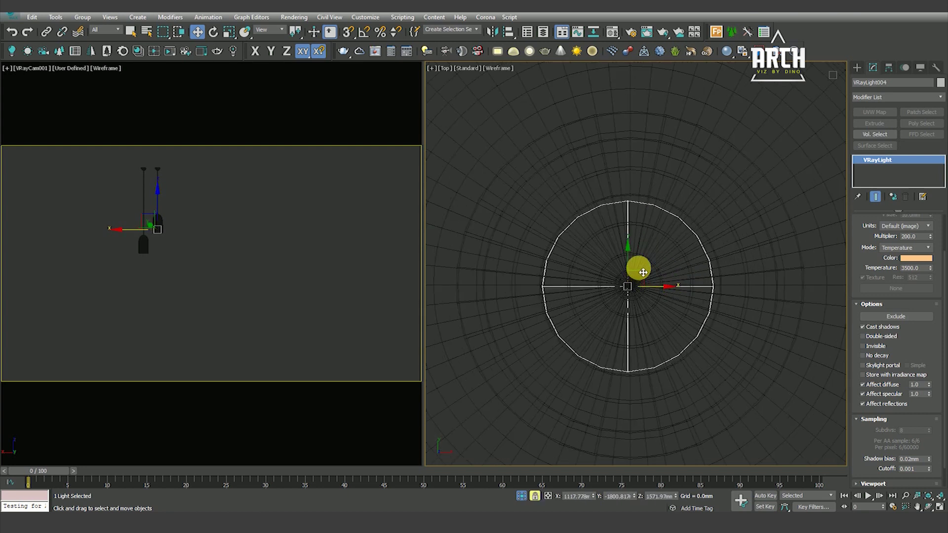
scroll(639, 269, "down", 3)
left_click(233, 233)
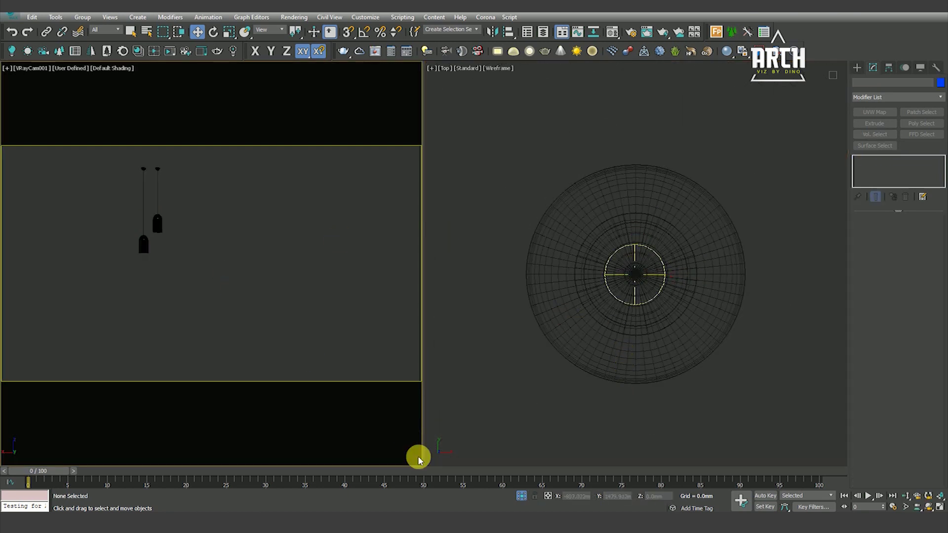
left_click(521, 496)
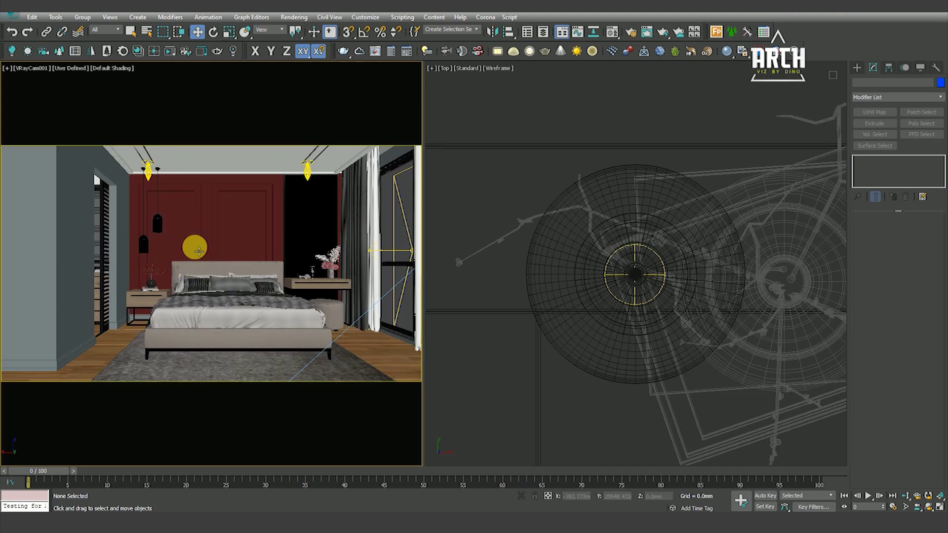
Step: In the V-Ray frame buffer, render only a region over the left wall lamps
left_click(242, 230)
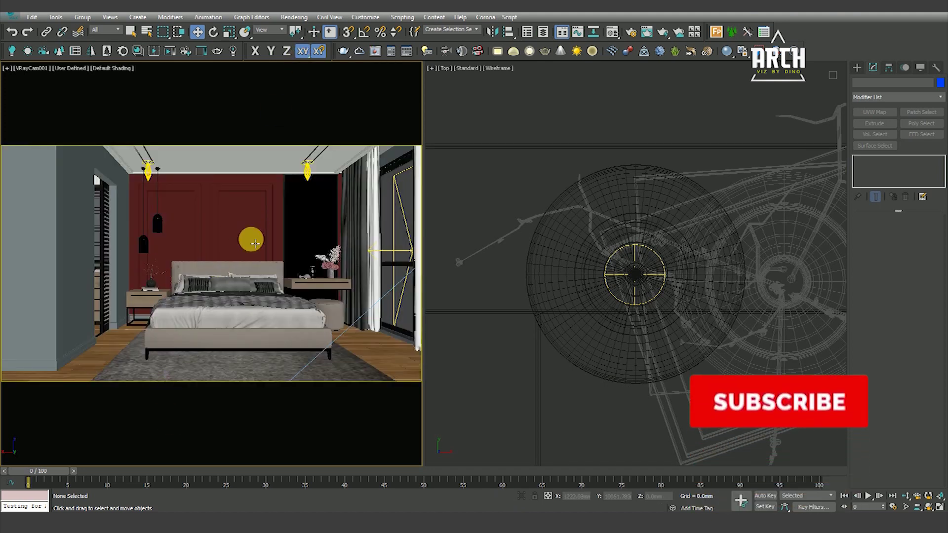
right_click(254, 213)
left_click(273, 340)
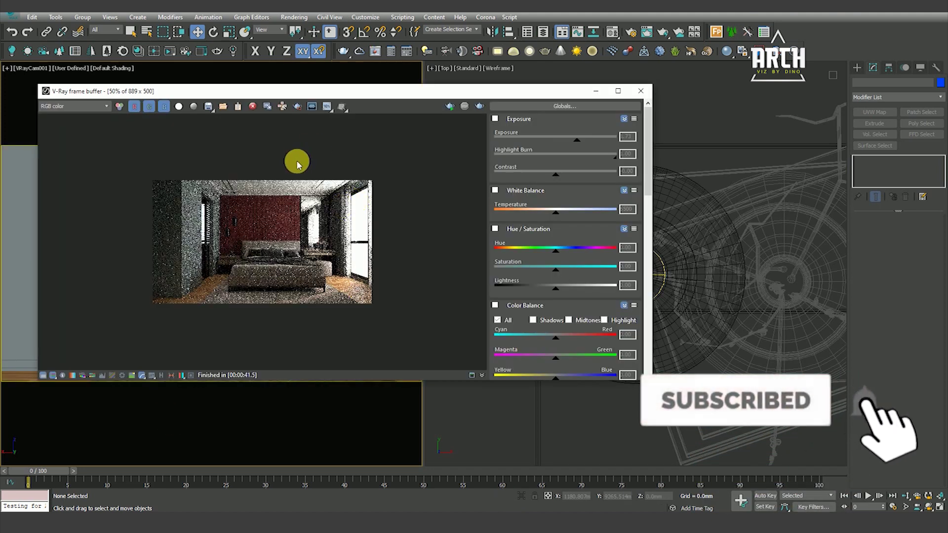
left_click(298, 108)
left_click_drag(206, 198, 255, 268)
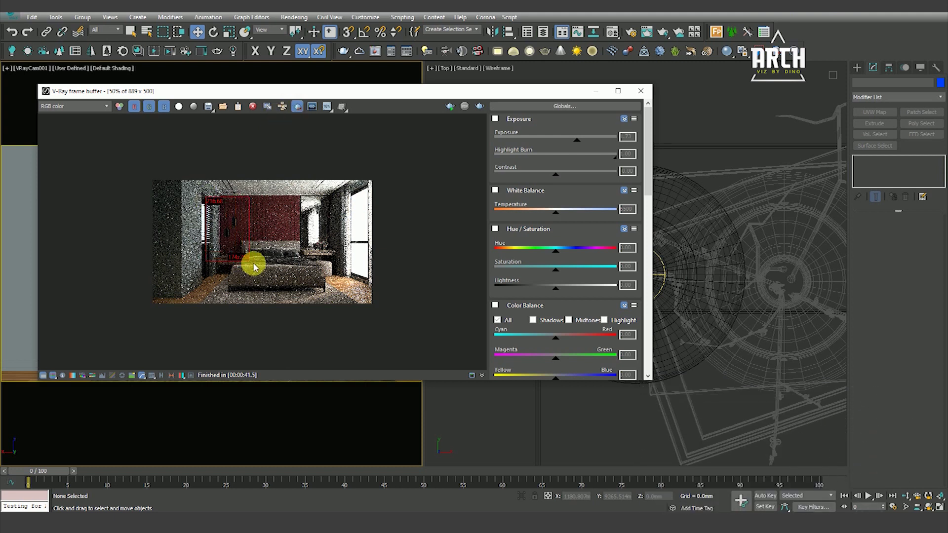
scroll(232, 232, "up", 1)
left_click(482, 107)
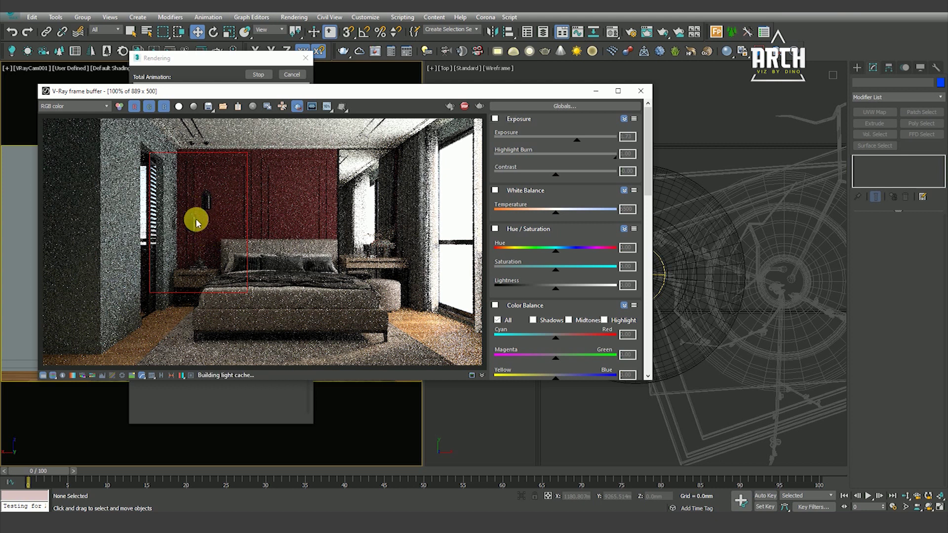
Step: Inspect the noisy region render around the wall lamps, then stop it
scroll(195, 218, "up", 1)
scroll(196, 218, "up", 1)
scroll(205, 208, "down", 2)
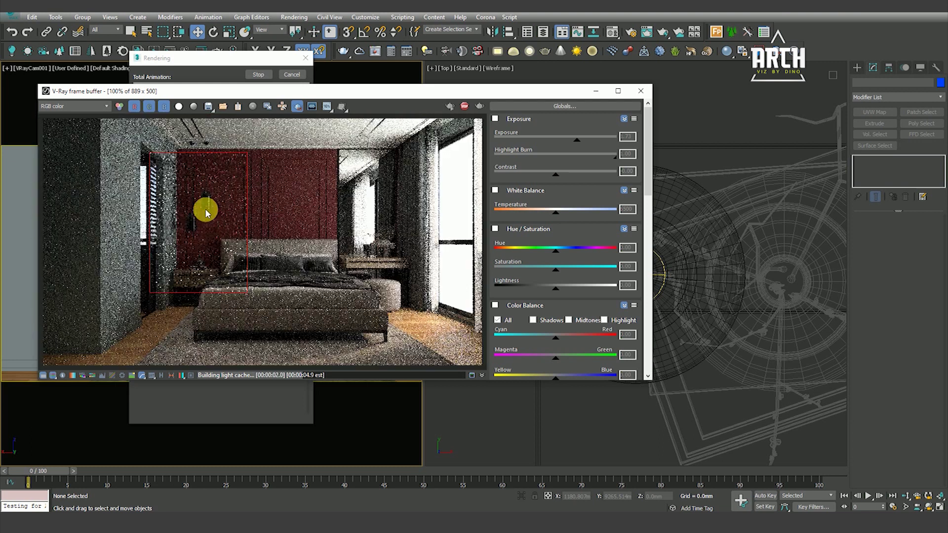
scroll(198, 227, "up", 3)
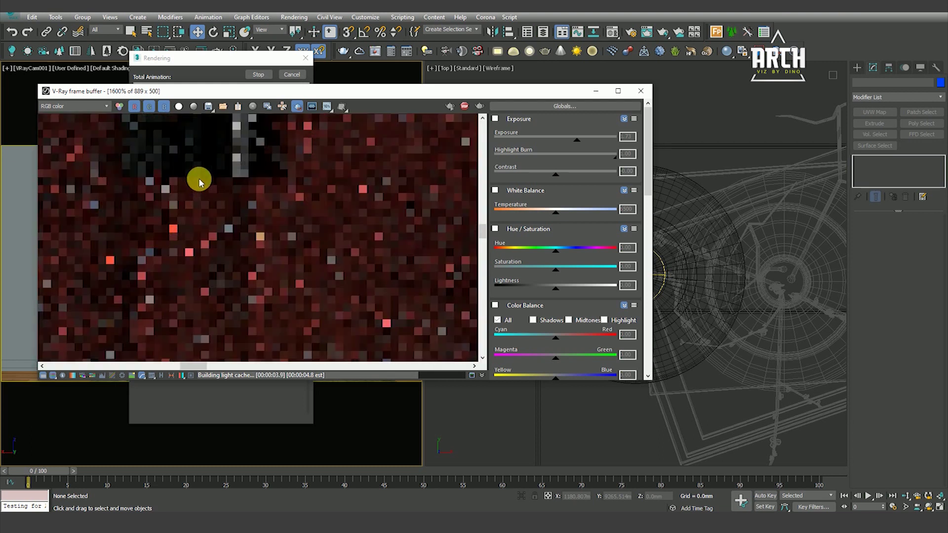
scroll(216, 247, "down", 2)
scroll(200, 200, "up", 1)
mouse_move(197, 189)
middle_mouse_down()
mouse_move(184, 214)
mouse_move(197, 266)
middle_mouse_up()
scroll(186, 218, "down", 1)
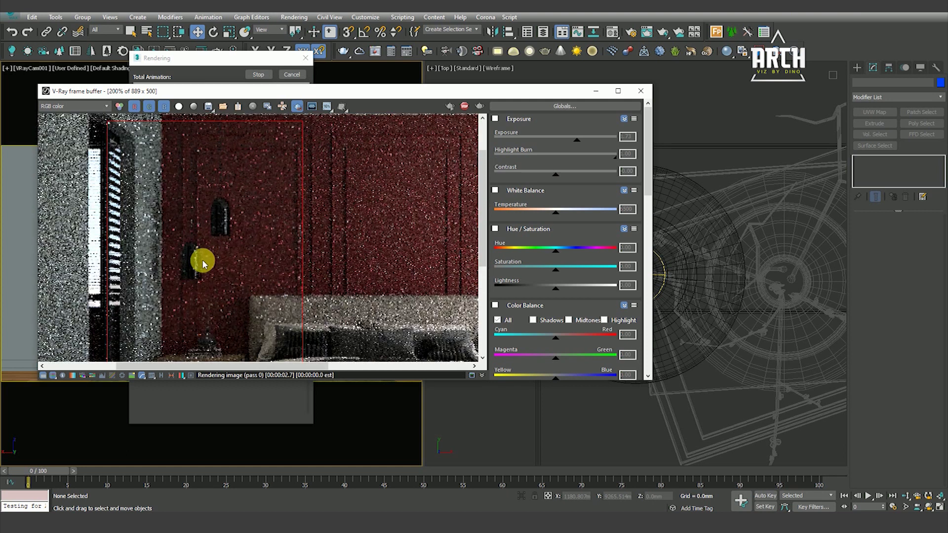
scroll(220, 233, "up", 1)
scroll(227, 229, "up", 1)
scroll(226, 242, "down", 2)
scroll(226, 241, "up", 2)
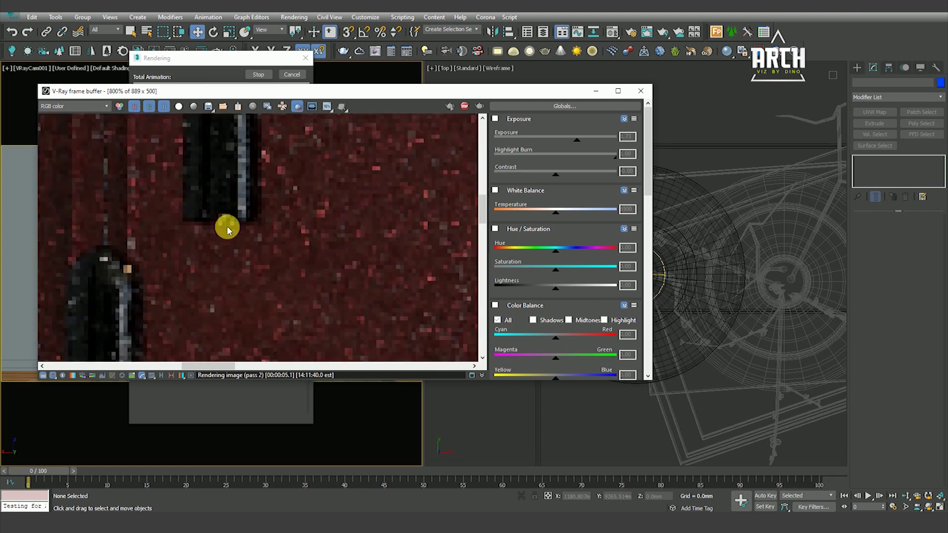
scroll(231, 230, "down", 2)
scroll(230, 228, "down", 1)
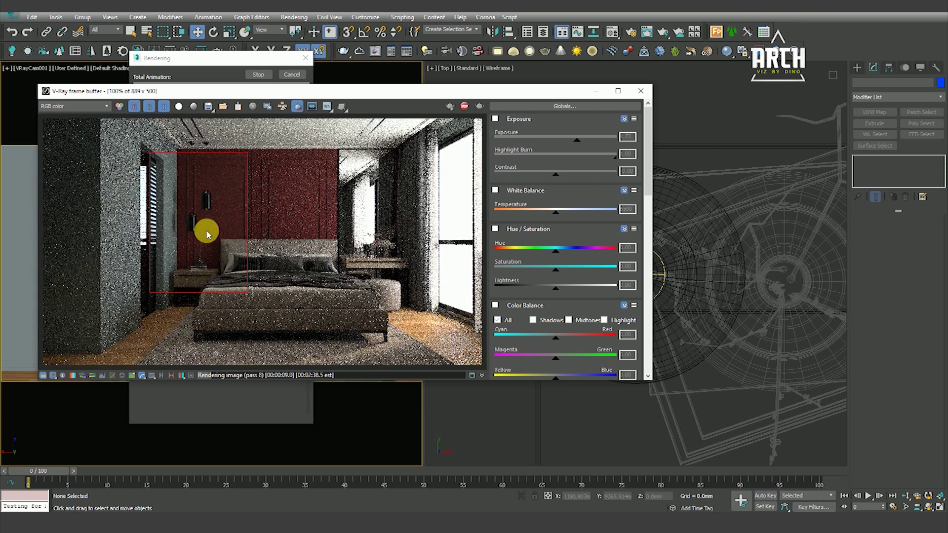
scroll(191, 233, "up", 1)
scroll(191, 233, "up", 2)
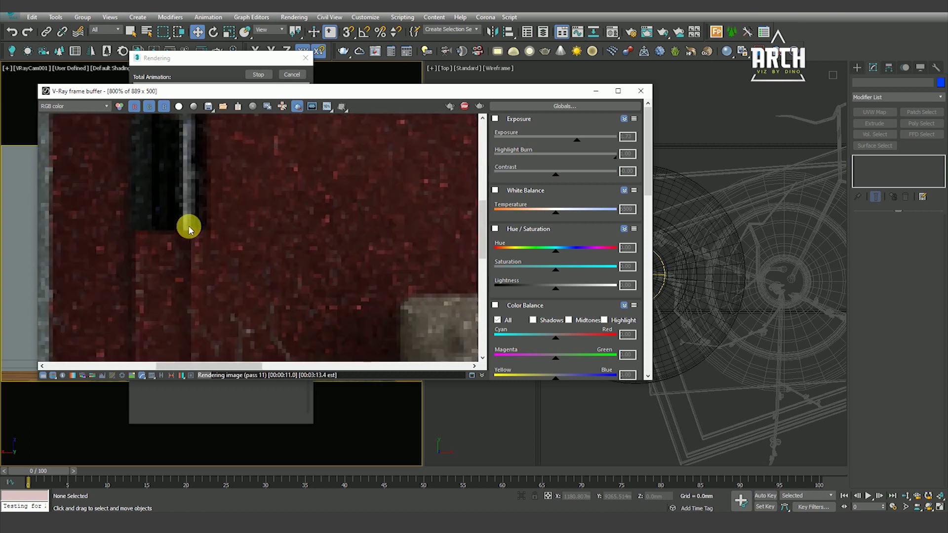
scroll(189, 229, "down", 3)
scroll(188, 233, "up", 2)
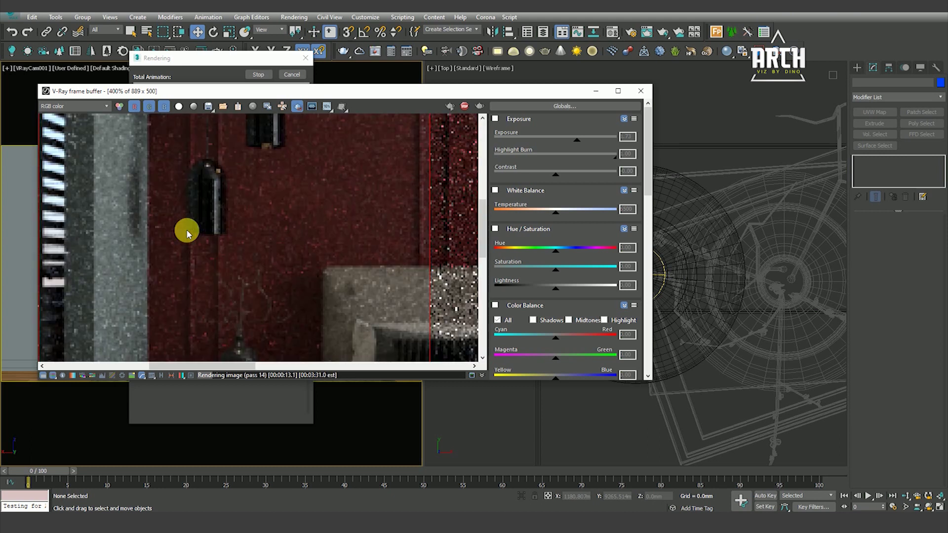
scroll(209, 242, "down", 2)
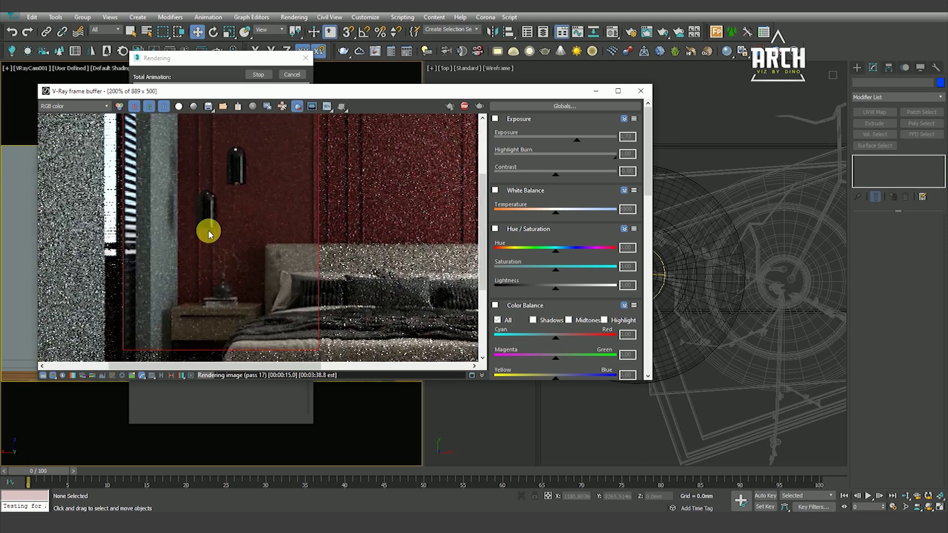
left_click(467, 110)
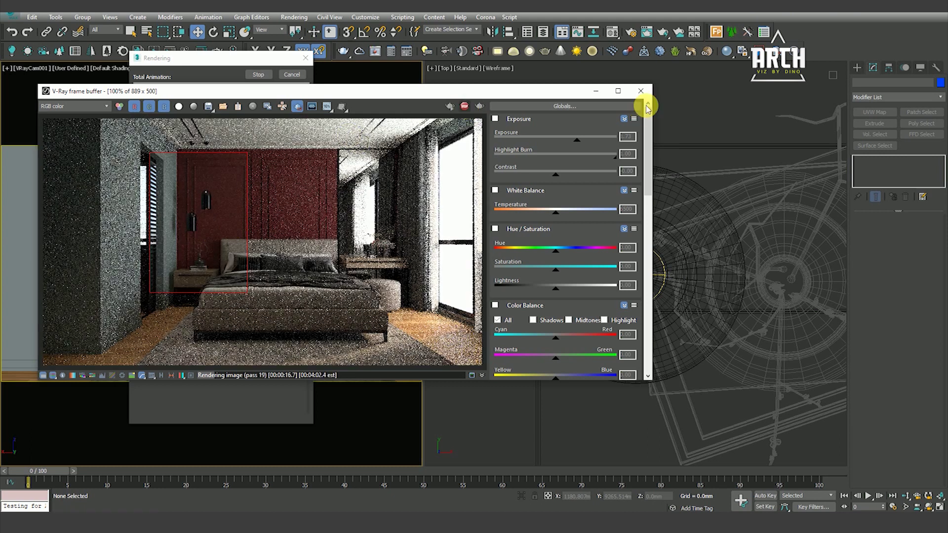
Step: Switch the viewport to Front view and zoom around the scene
scroll(733, 193, "down", 3)
scroll(727, 233, "down", 3)
key("f")
scroll(719, 252, "down", 2)
scroll(721, 251, "up", 3)
scroll(731, 250, "up", 3)
scroll(741, 249, "up", 3)
scroll(746, 250, "up", 2)
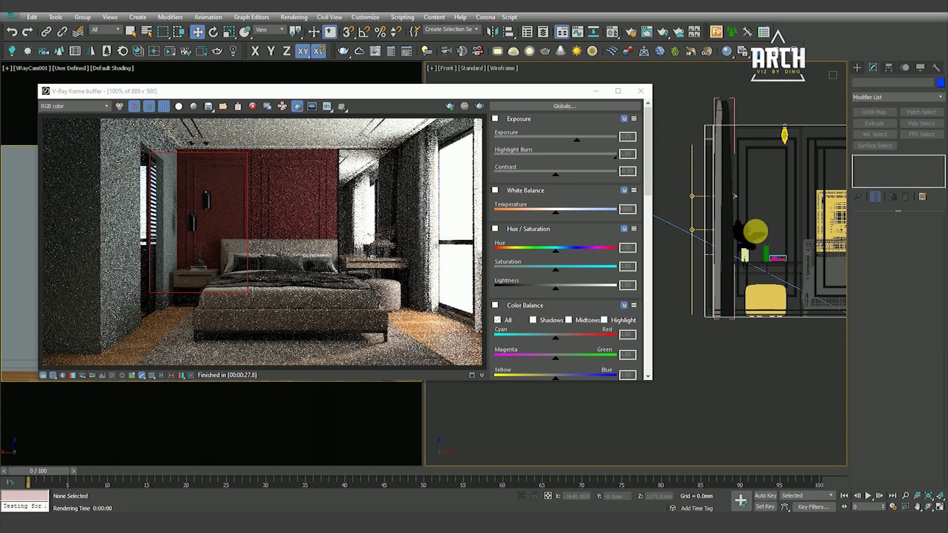
scroll(755, 231, "down", 2)
scroll(673, 271, "down", 2)
scroll(779, 271, "up", 2)
scroll(769, 255, "up", 3)
scroll(741, 232, "up", 2)
scroll(728, 227, "up", 2)
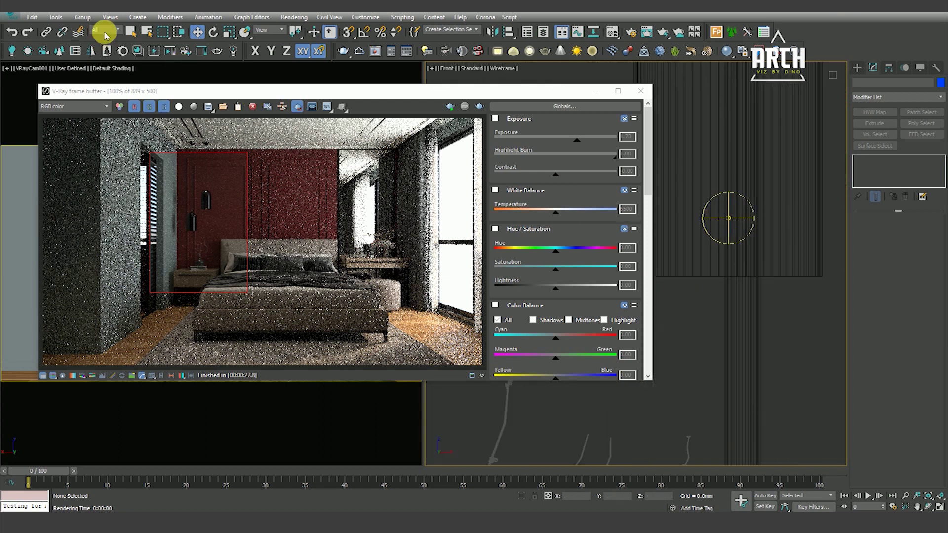
Step: Set the selection filter to Lights and select the pendant's sphere light
left_click(105, 31)
left_click(106, 58)
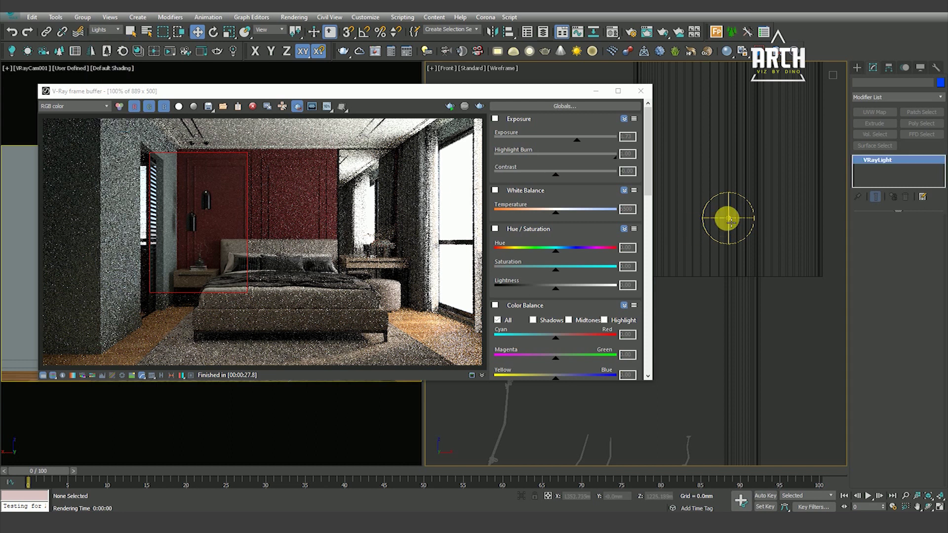
left_click(730, 220)
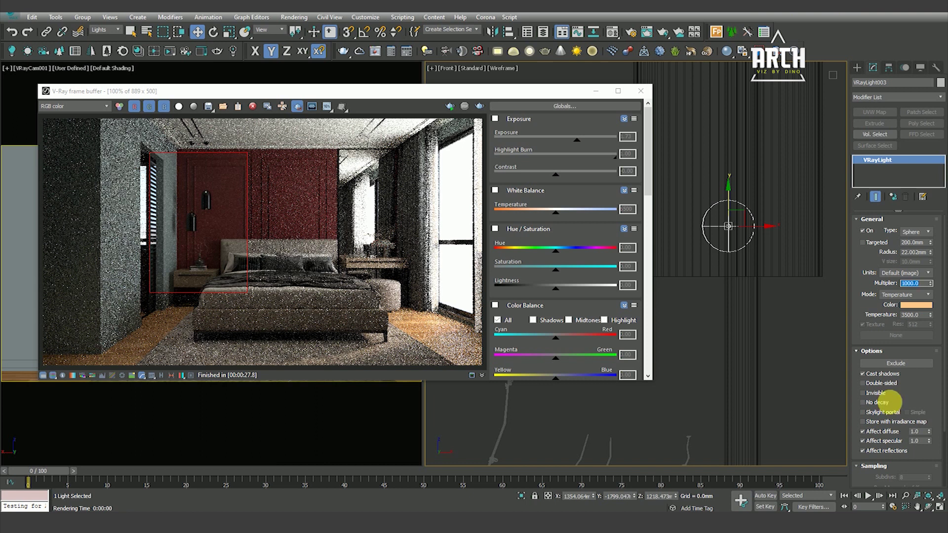
scroll(783, 311, "down", 2)
scroll(785, 311, "down", 4)
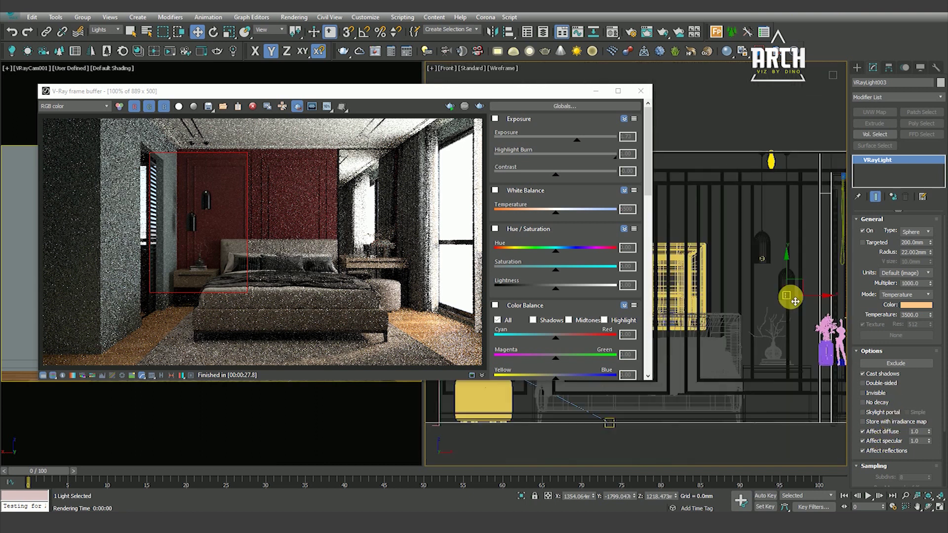
Step: Test-render the bedroom, zoom around the frame buffer to check the pendant glow, then stop and deselect
left_click(464, 106)
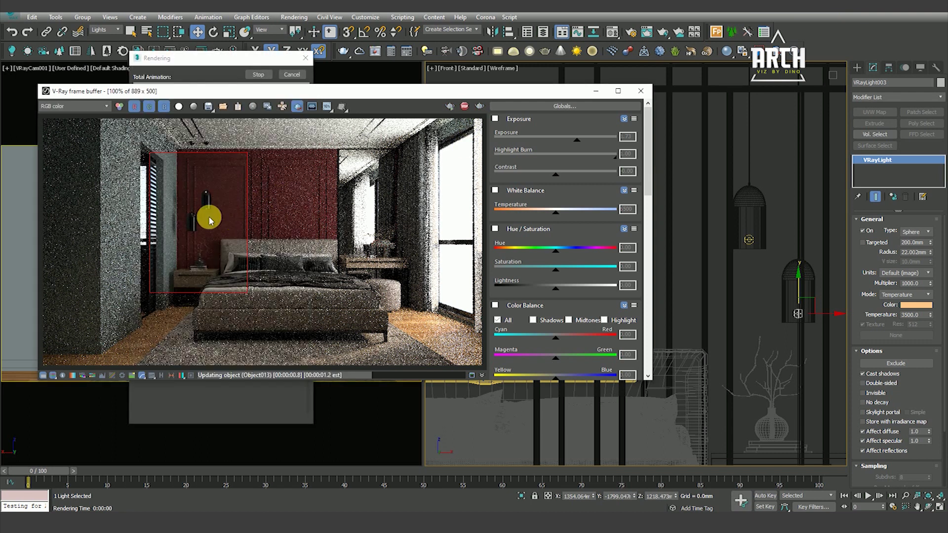
scroll(197, 216, "up", 1)
scroll(196, 211, "up", 1)
scroll(197, 211, "down", 1)
scroll(193, 220, "down", 1)
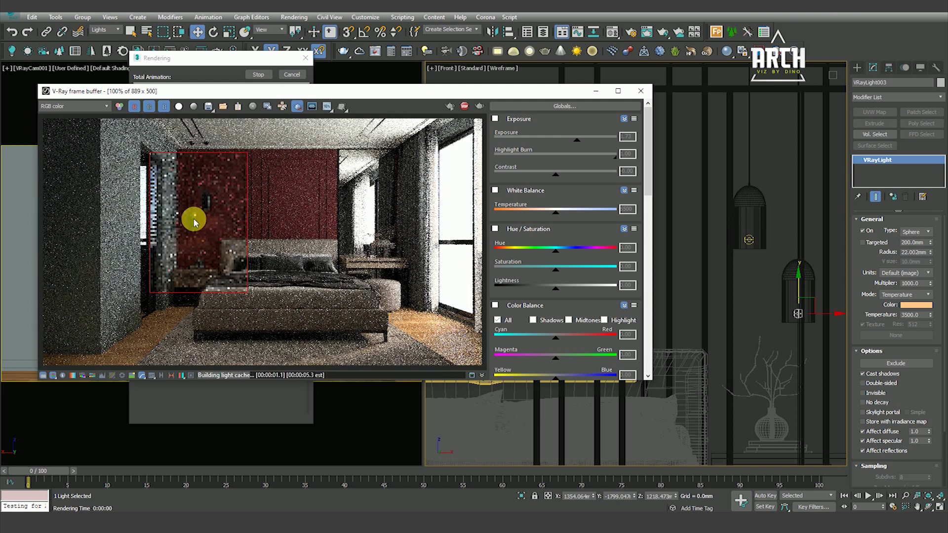
scroll(193, 221, "up", 1)
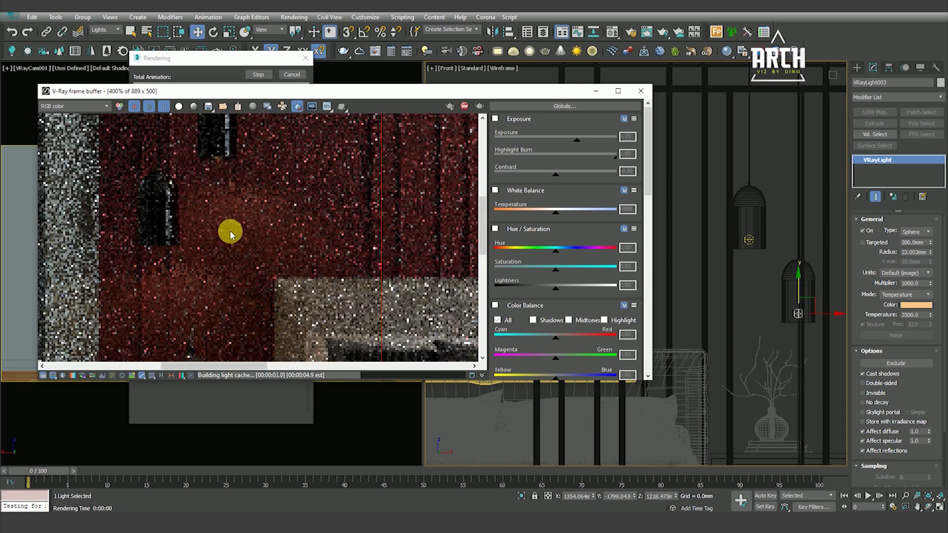
scroll(228, 259, "down", 1)
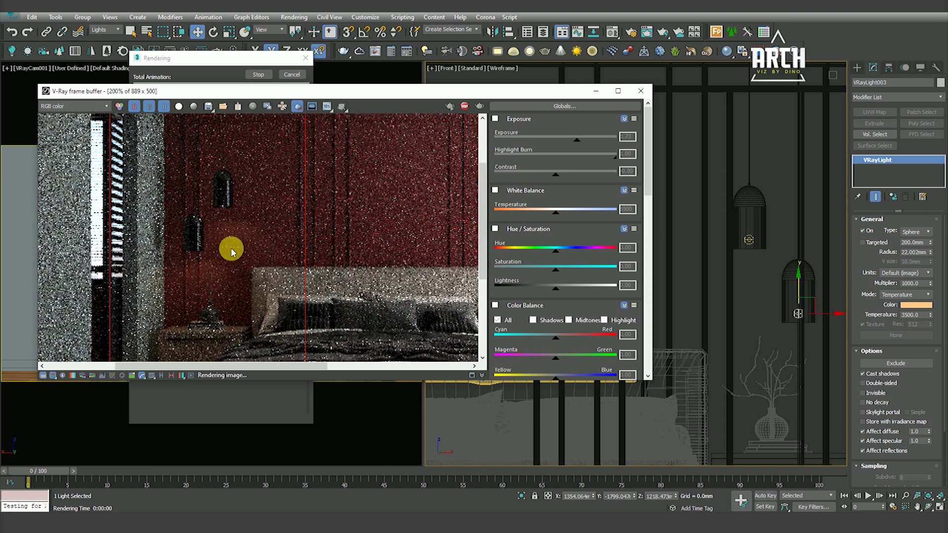
scroll(205, 260, "up", 1)
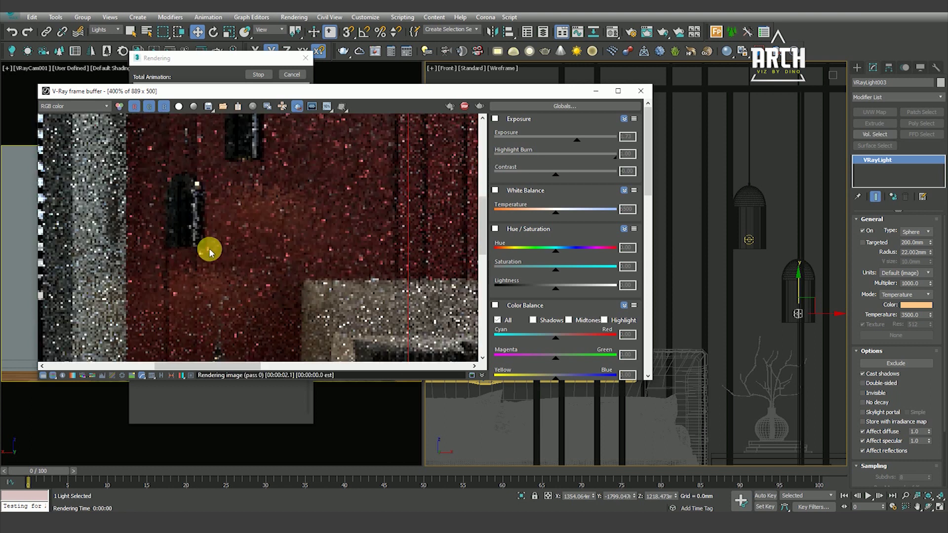
scroll(209, 252, "down", 2)
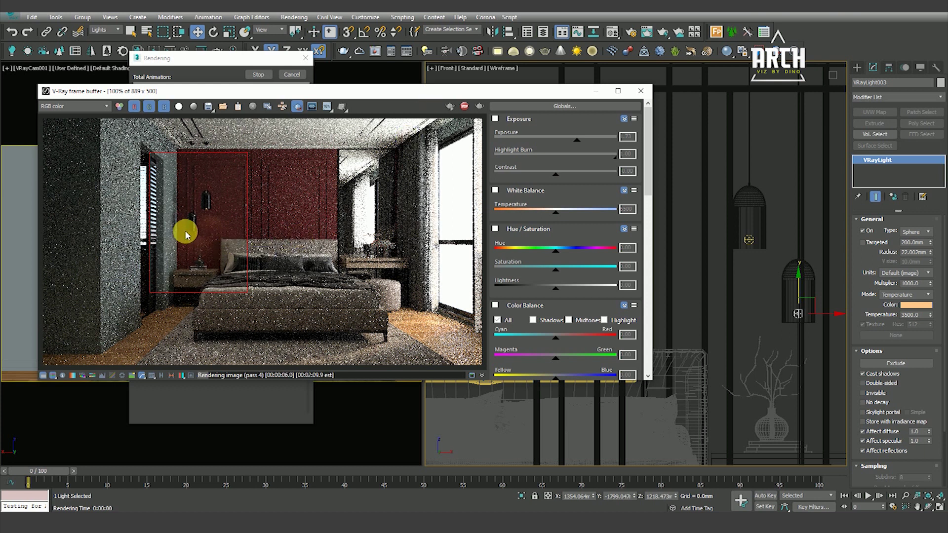
scroll(191, 233, "up", 2)
scroll(214, 233, "down", 1)
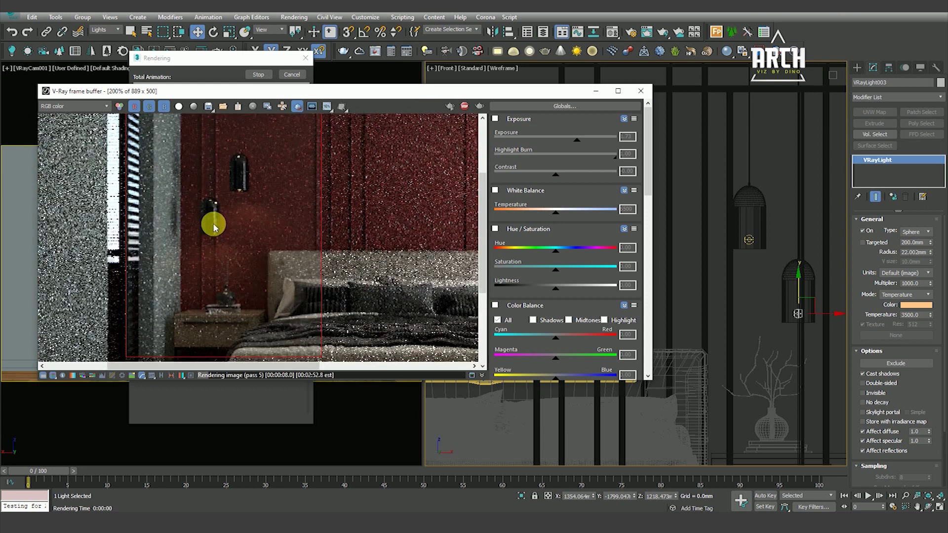
scroll(214, 247, "down", 1)
scroll(209, 208, "up", 2)
scroll(211, 165, "up", 1)
scroll(217, 175, "down", 1)
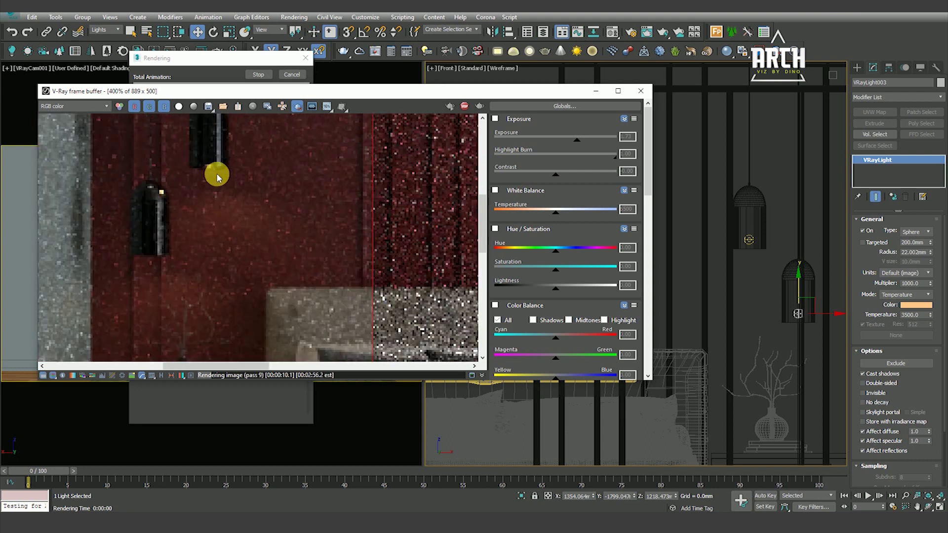
scroll(217, 175, "down", 2)
scroll(180, 222, "up", 2)
scroll(182, 218, "down", 2)
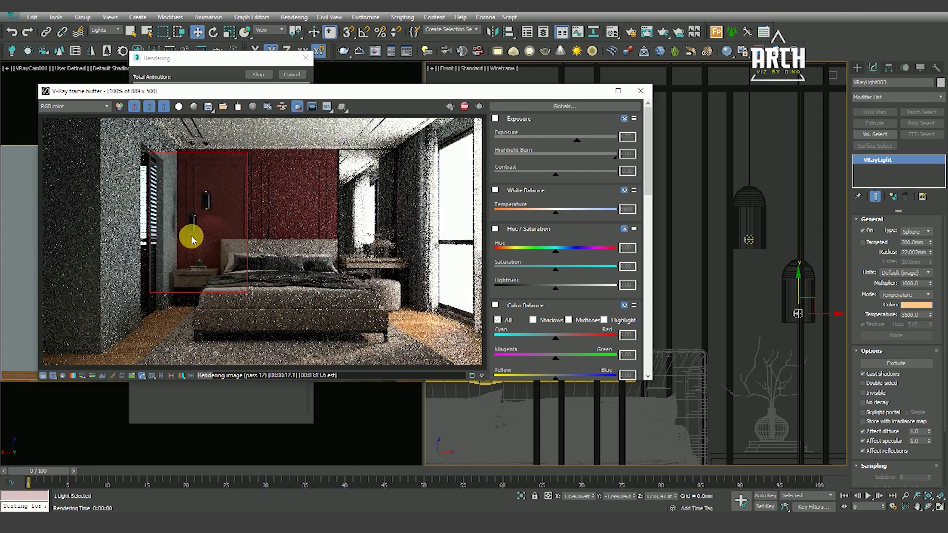
left_click(466, 107)
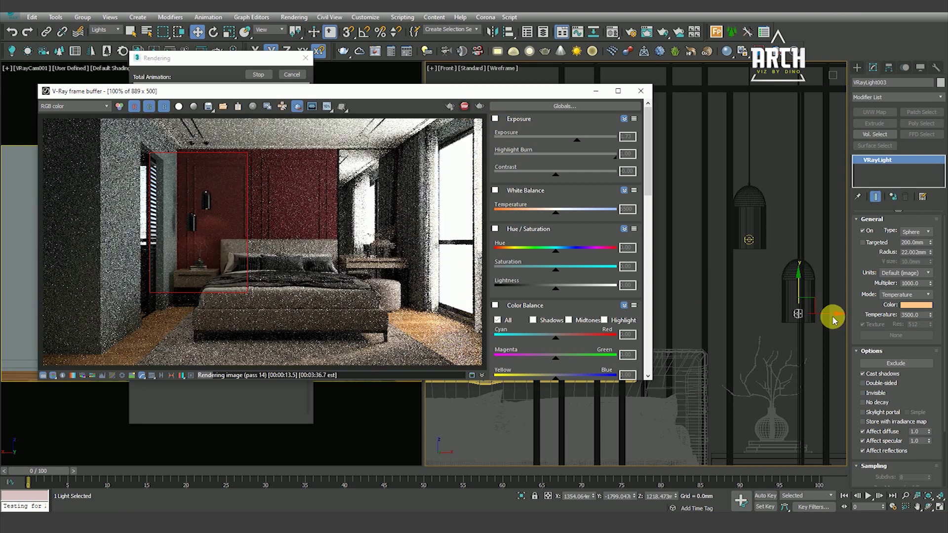
left_click(728, 223)
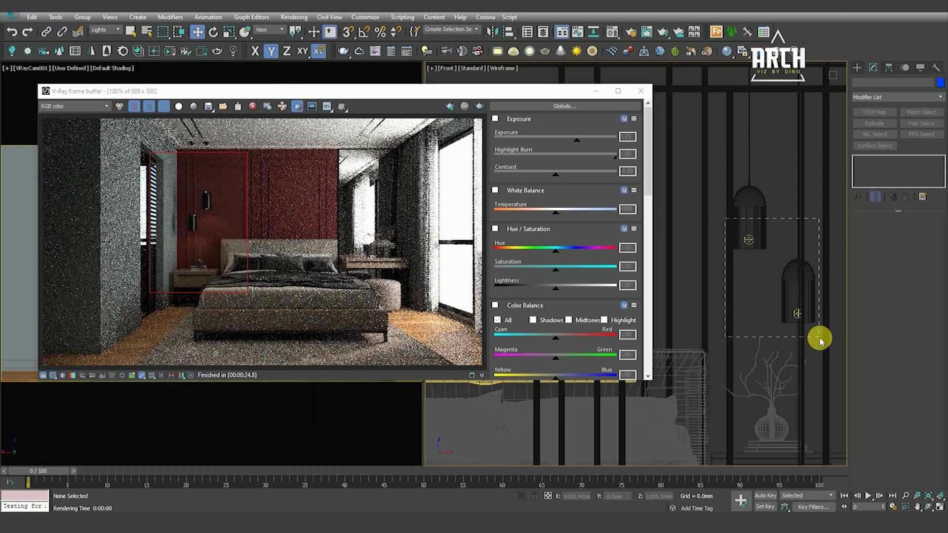
Step: Select both pendant sphere lights and nudge them slightly downward
left_click(798, 313)
scroll(794, 300, "up", 2)
scroll(765, 257, "up", 2)
left_click_drag(756, 222, 755, 226)
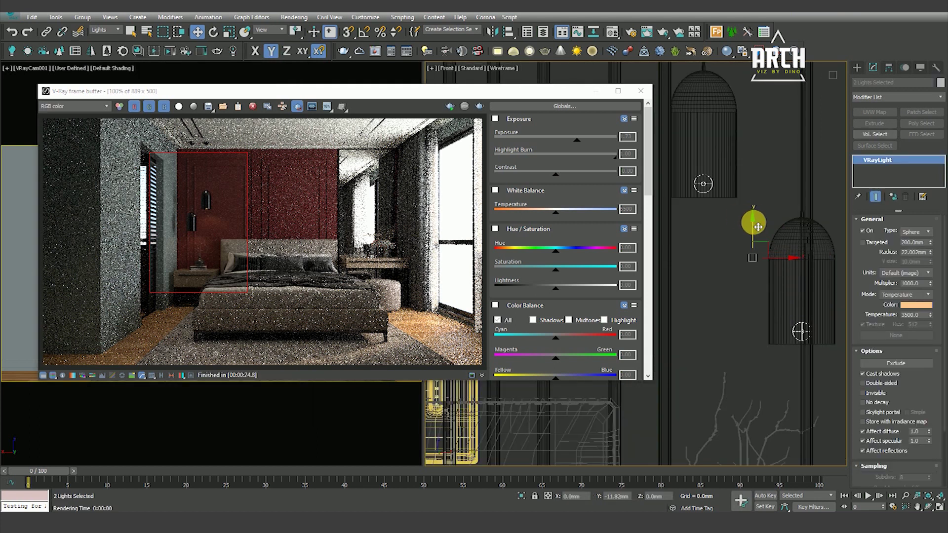
left_click(721, 275)
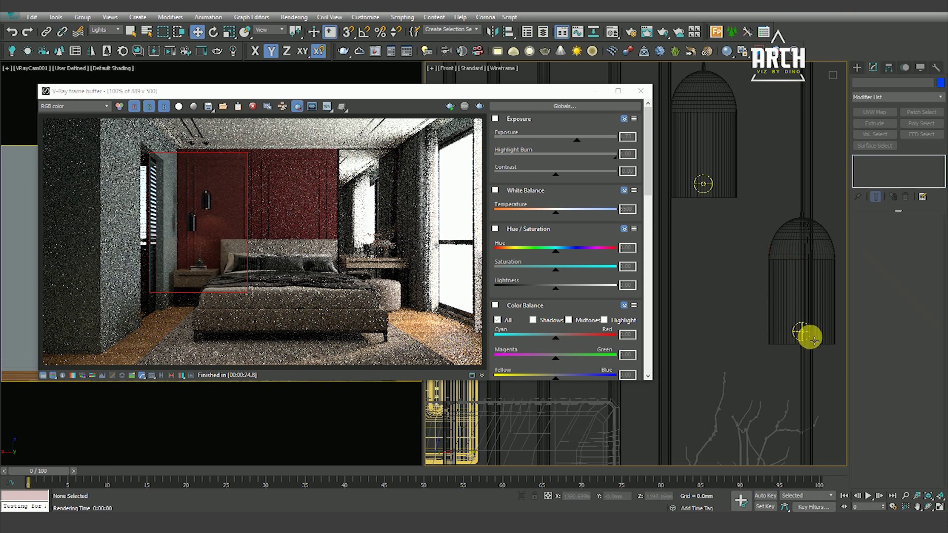
Step: Set the lower pendant light's Radius to 31.023 mm and Multiplier to 1500
left_click(805, 332)
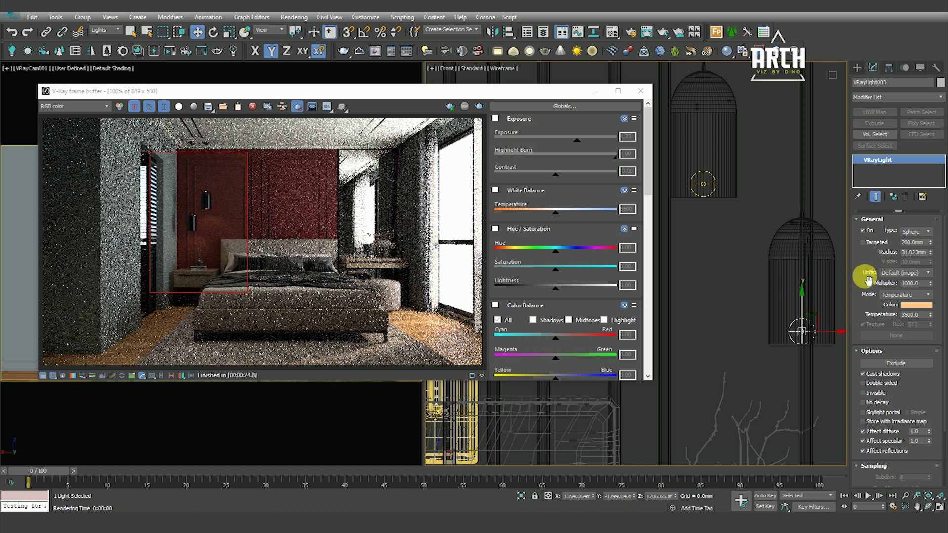
left_click_drag(805, 307, 805, 305)
type("1500")
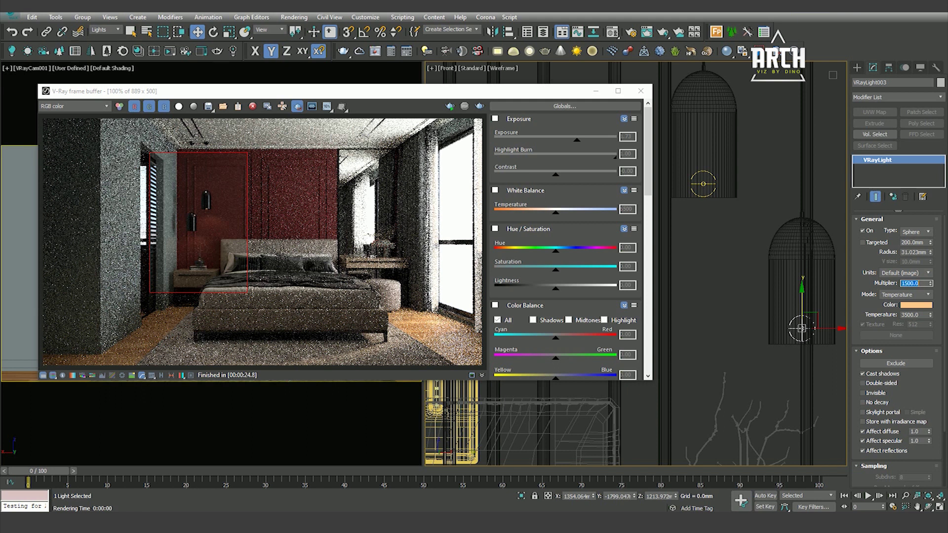
left_click_drag(868, 316, 865, 245)
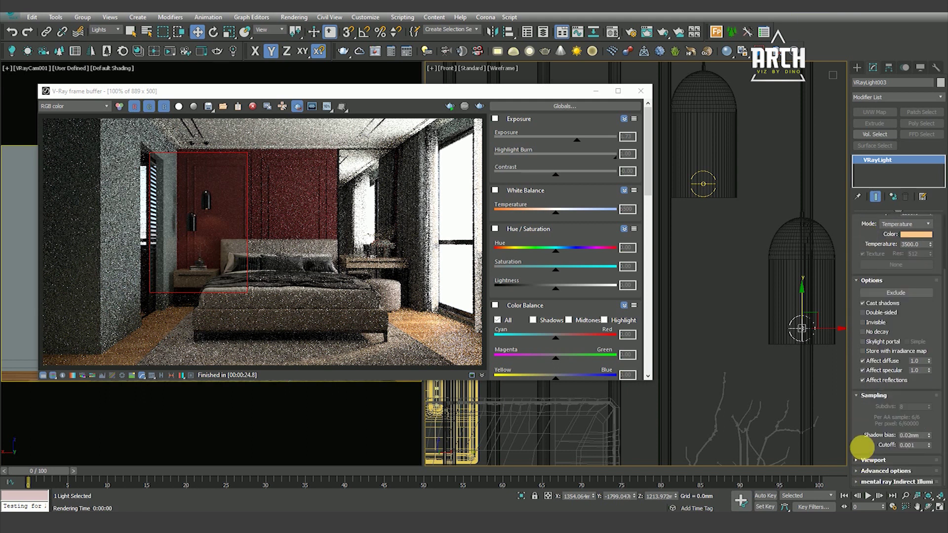
left_click(720, 322)
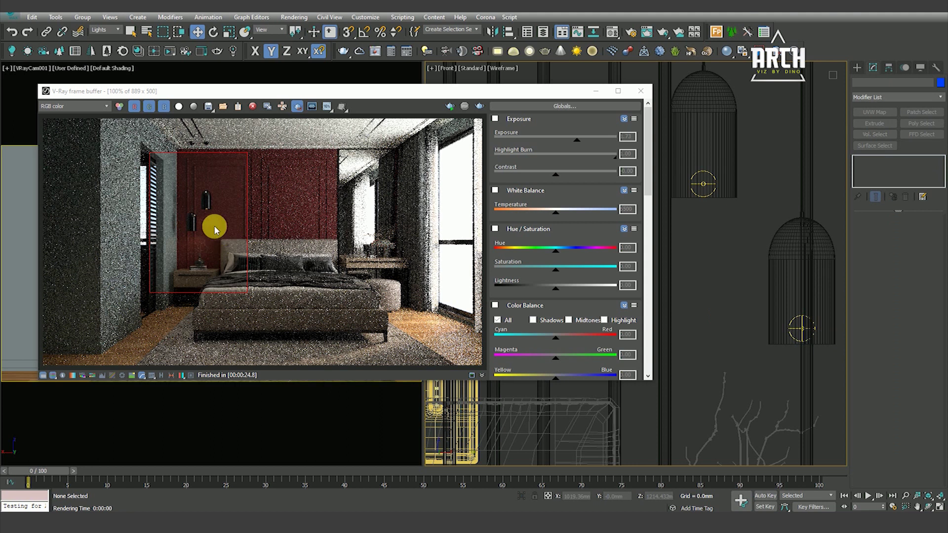
Step: Test-render the brighter pendants, inspect the result, and stop the render
left_click(479, 107)
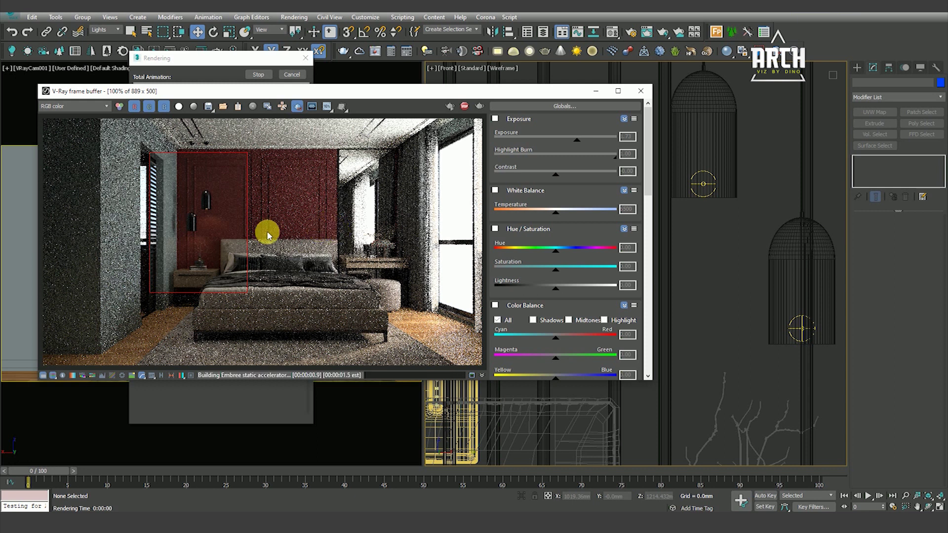
scroll(222, 228, "up", 2)
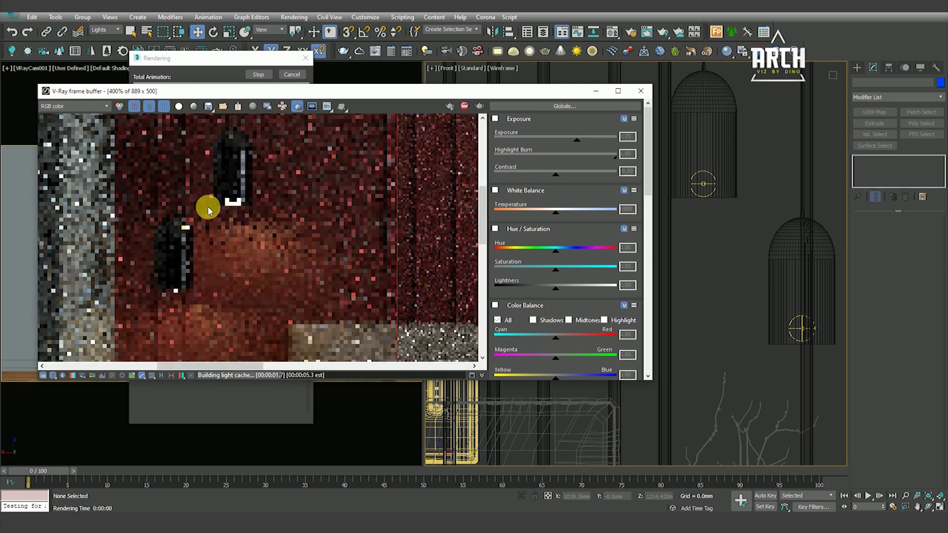
scroll(257, 200, "down", 1)
scroll(262, 197, "up", 1)
scroll(267, 195, "down", 1)
scroll(233, 235, "up", 1)
scroll(246, 234, "down", 1)
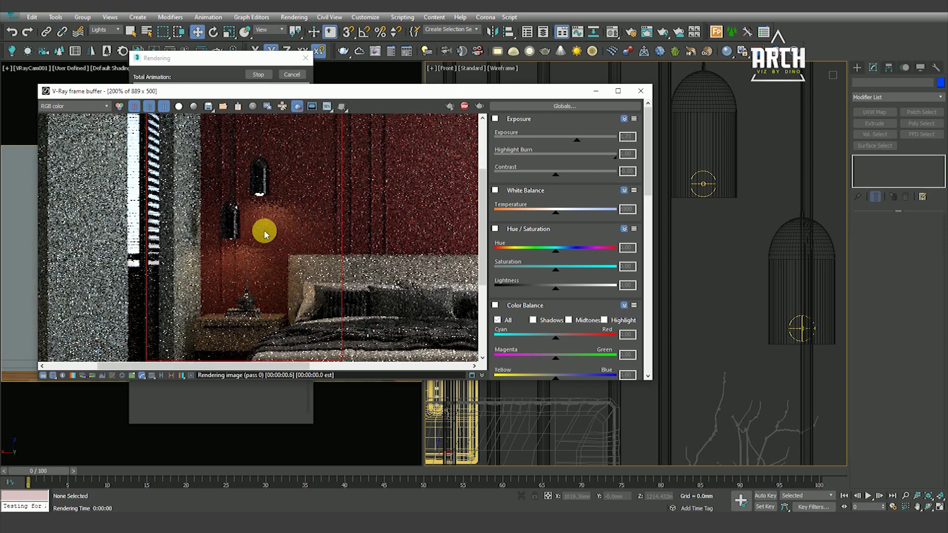
left_click(464, 106)
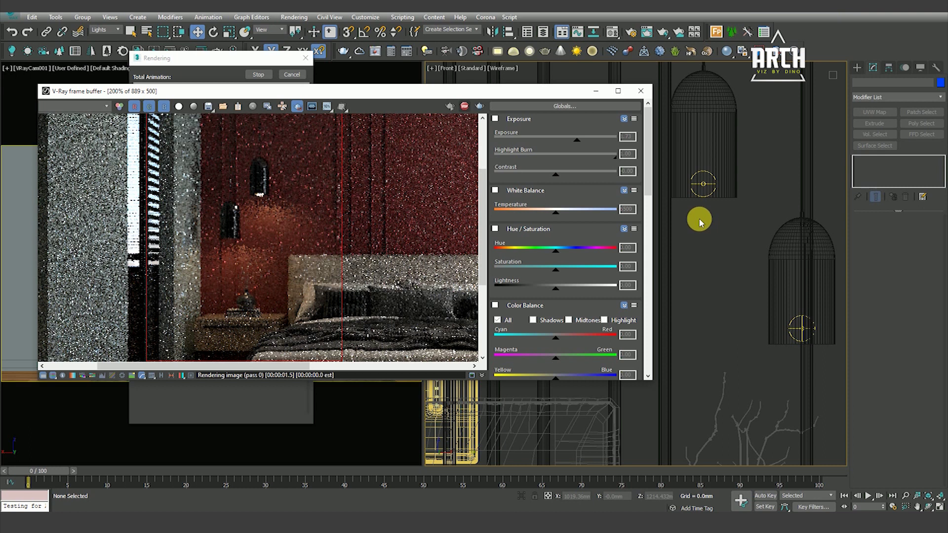
Step: Check the upper and lower pendant lights by selecting each in the viewport
scroll(696, 198, "up", 2)
left_click(698, 180)
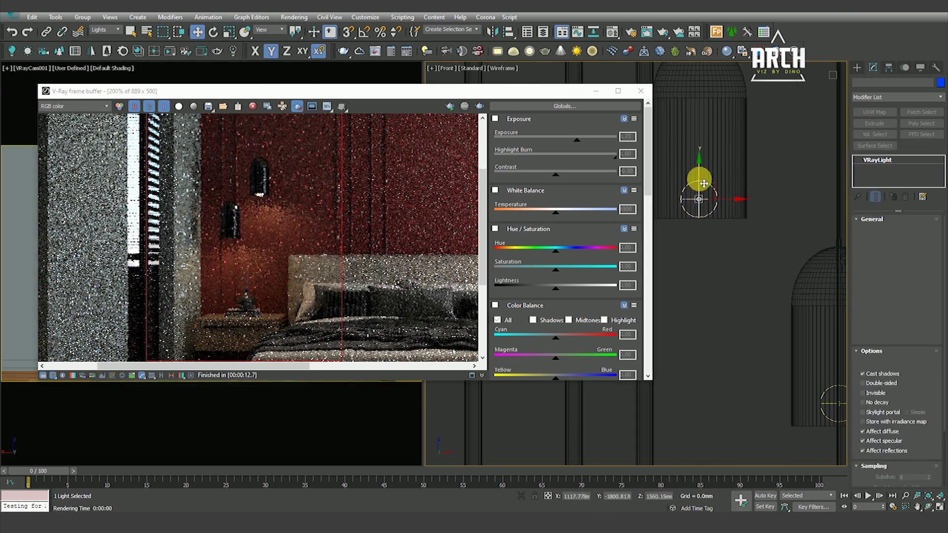
scroll(703, 169, "down", 3)
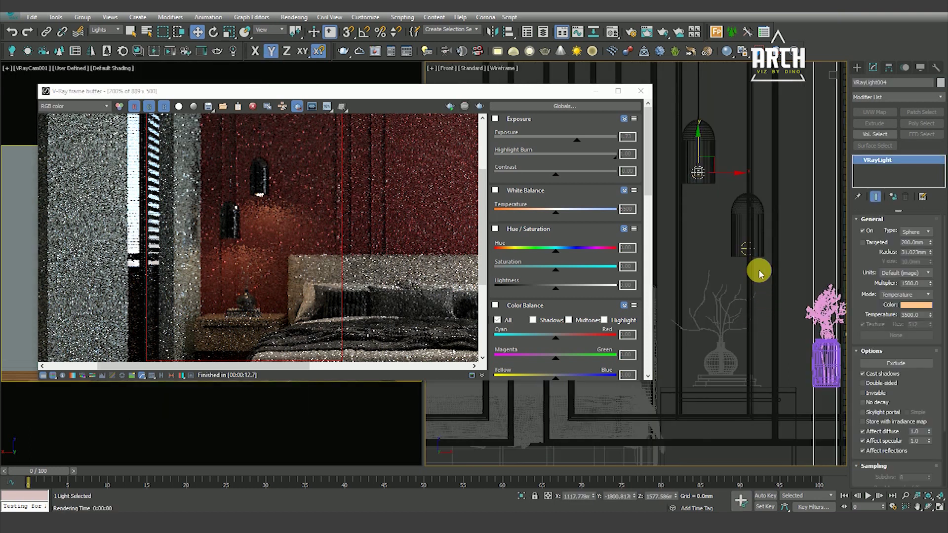
left_click(741, 249)
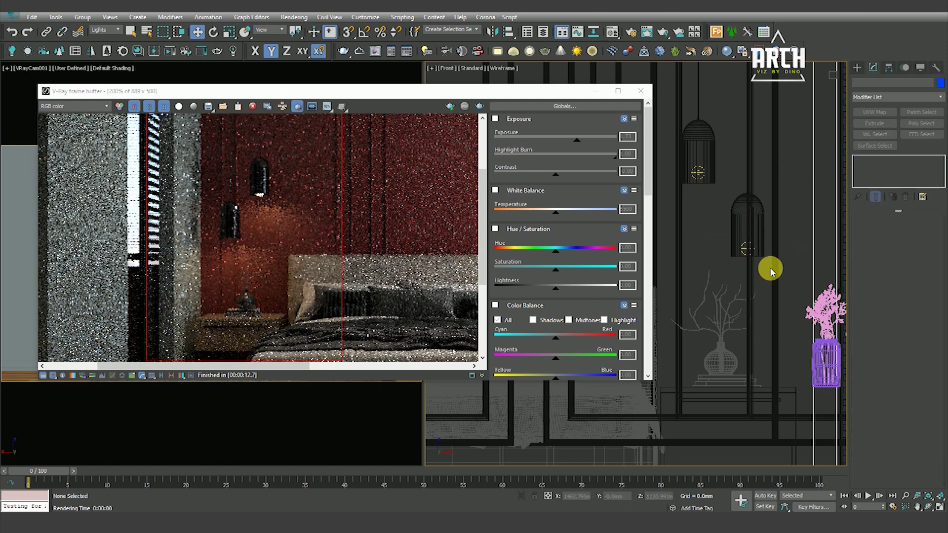
left_click(747, 245)
left_click(731, 242)
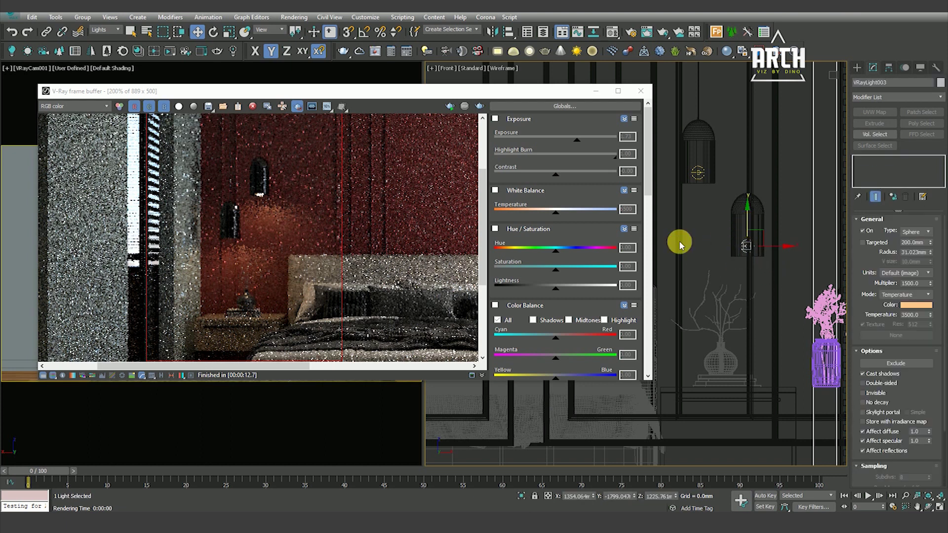
scroll(395, 232, "down", 2)
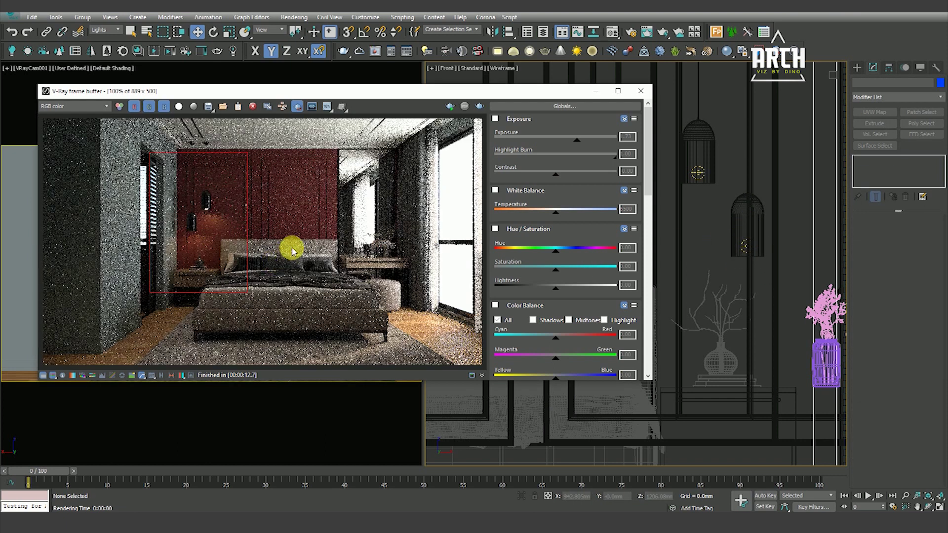
scroll(323, 254, "up", 2)
scroll(398, 242, "down", 3)
scroll(361, 214, "up", 1)
scroll(380, 210, "up", 1)
scroll(415, 195, "down", 1)
scroll(429, 185, "down", 1)
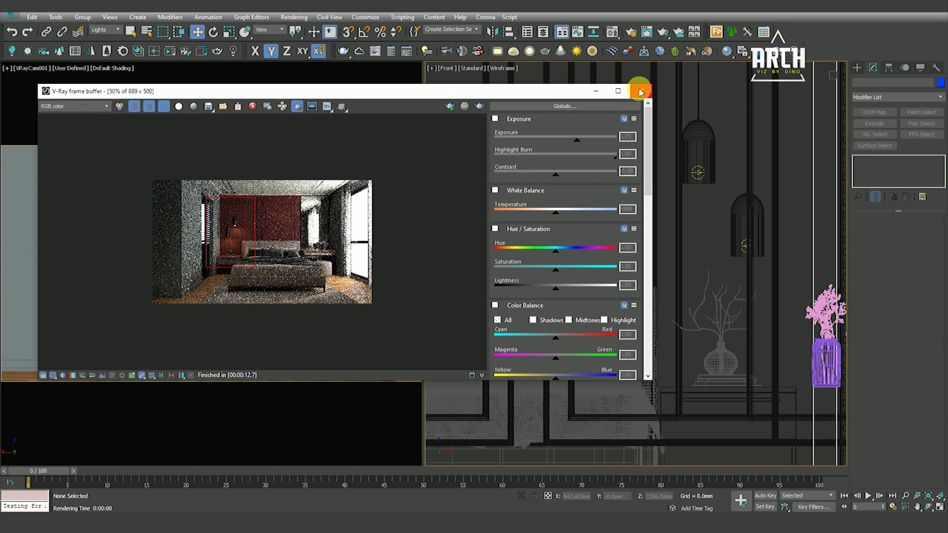
scroll(345, 201, "up", 2)
scroll(376, 208, "up", 1)
scroll(380, 228, "down", 1)
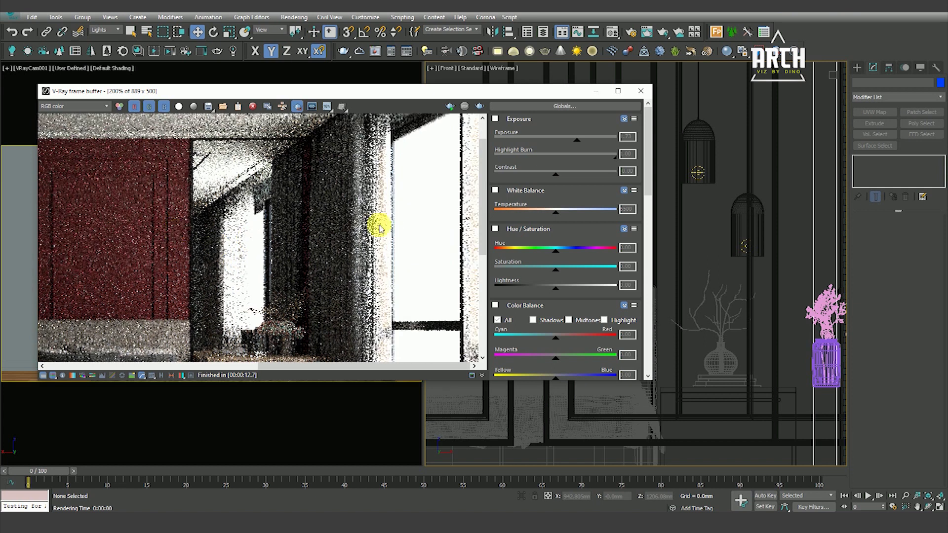
scroll(390, 217, "up", 1)
scroll(393, 195, "down", 2)
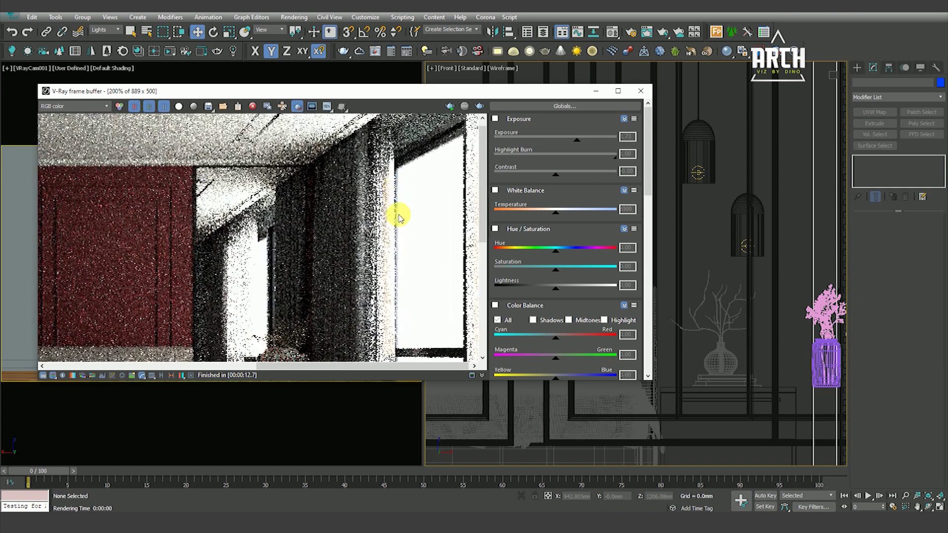
Step: Close the frame buffer, orbit the view toward the windows, and switch to wireframe
left_click(641, 91)
scroll(638, 190, "down", 5)
scroll(642, 217, "down", 2)
mouse_move(658, 243)
middle_mouse_down("alt")
mouse_move(688, 197)
mouse_move(739, 197)
mouse_move(553, 258)
middle_mouse_up("alt")
scroll(688, 206, "up", 2)
scroll(641, 205, "up", 3)
scroll(568, 277, "up", 3)
scroll(643, 295, "up", 2)
scroll(637, 267, "up", 2)
key("F3")
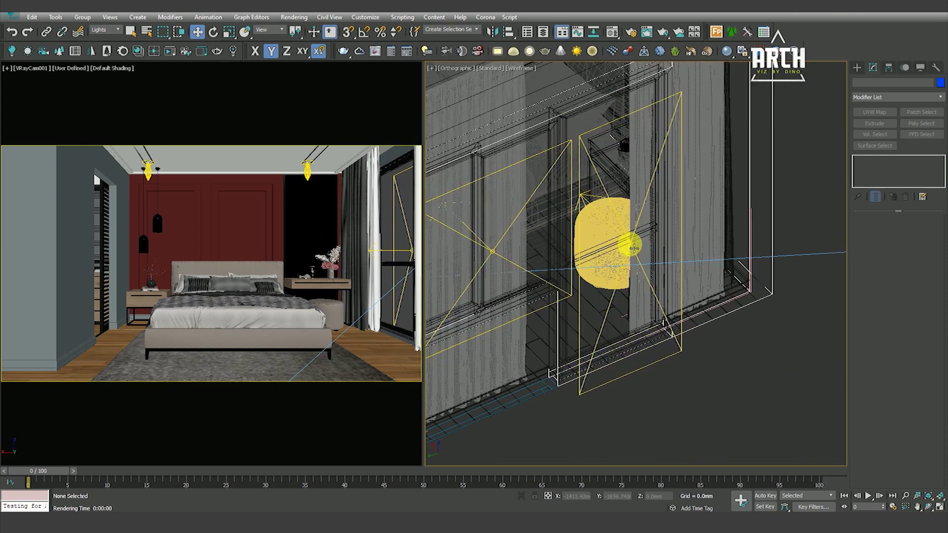
Step: Reset the selection filter to All and inspect the window plane light and curtain
left_click(634, 246)
key("F3")
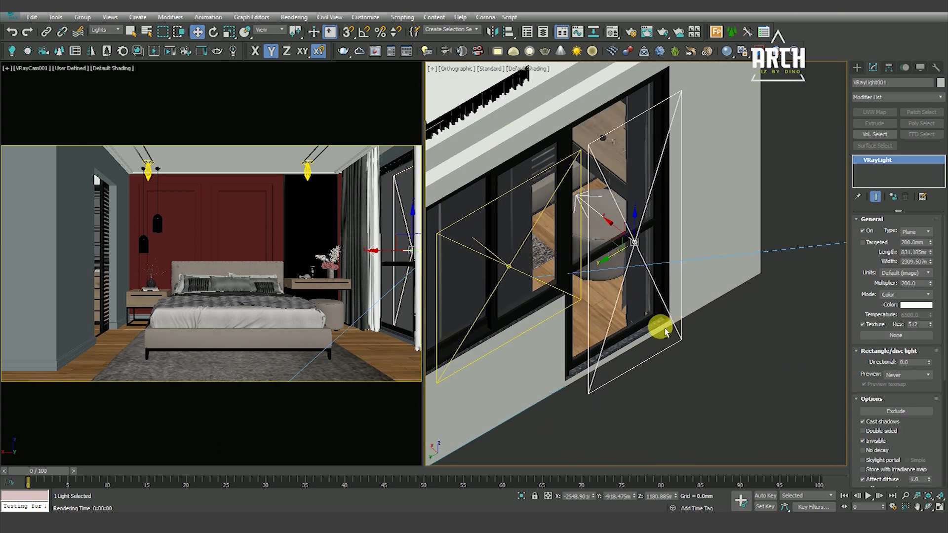
left_click(690, 375)
key("F3")
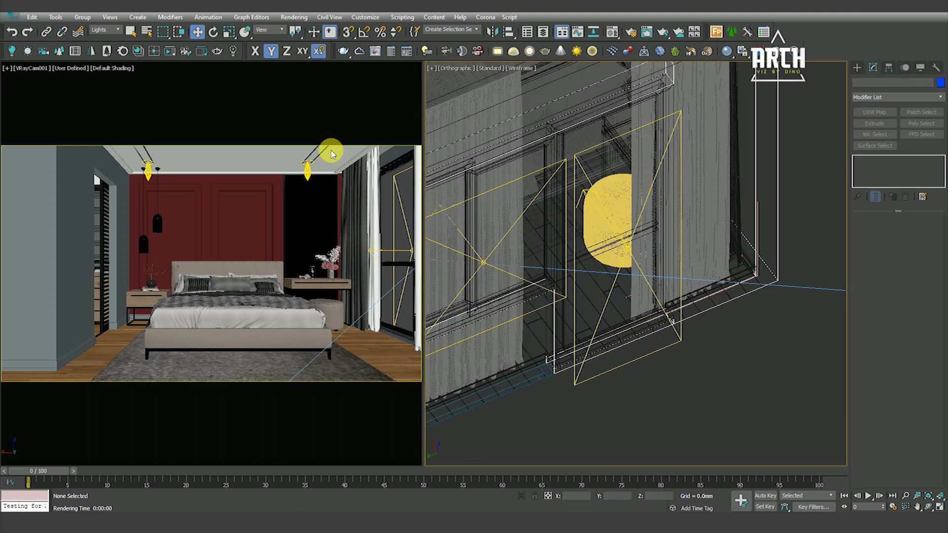
left_click(105, 29)
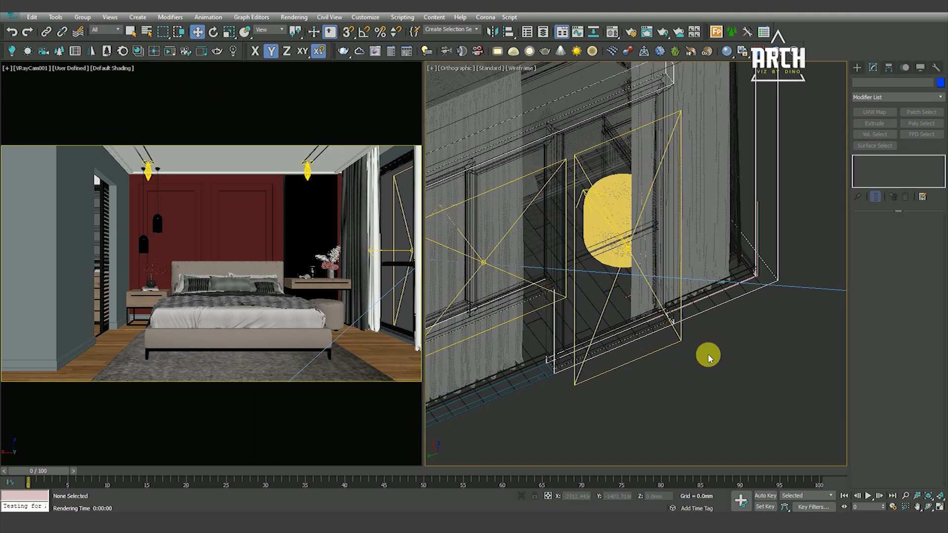
left_click(643, 166)
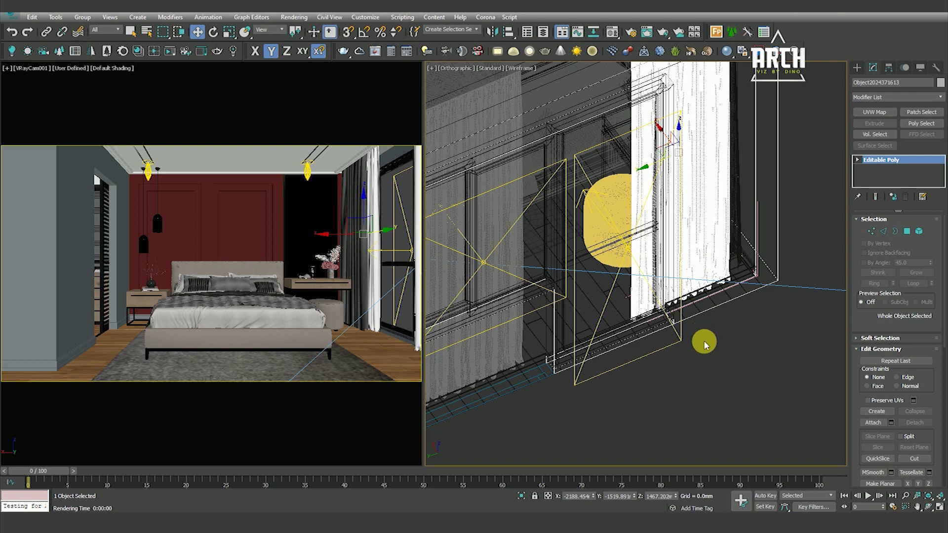
key("F3")
key("F3")
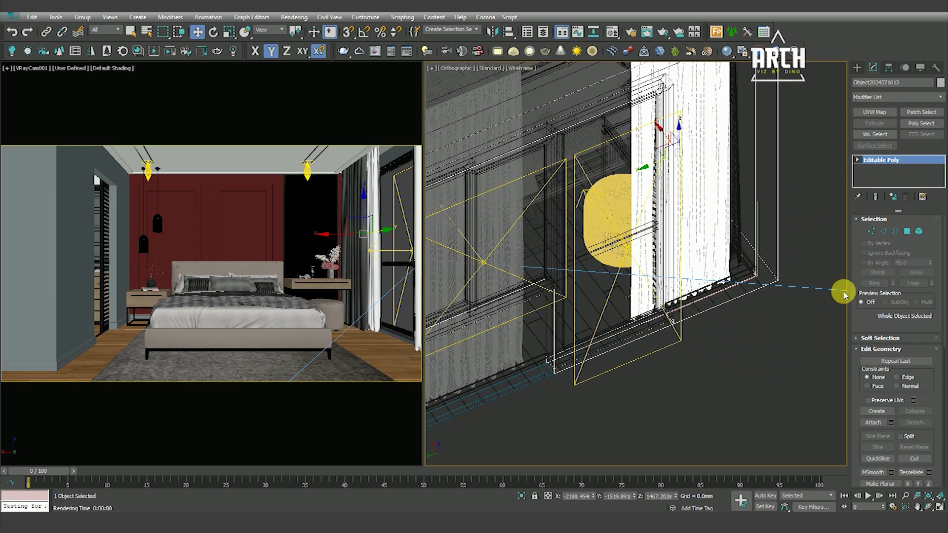
left_click(677, 355)
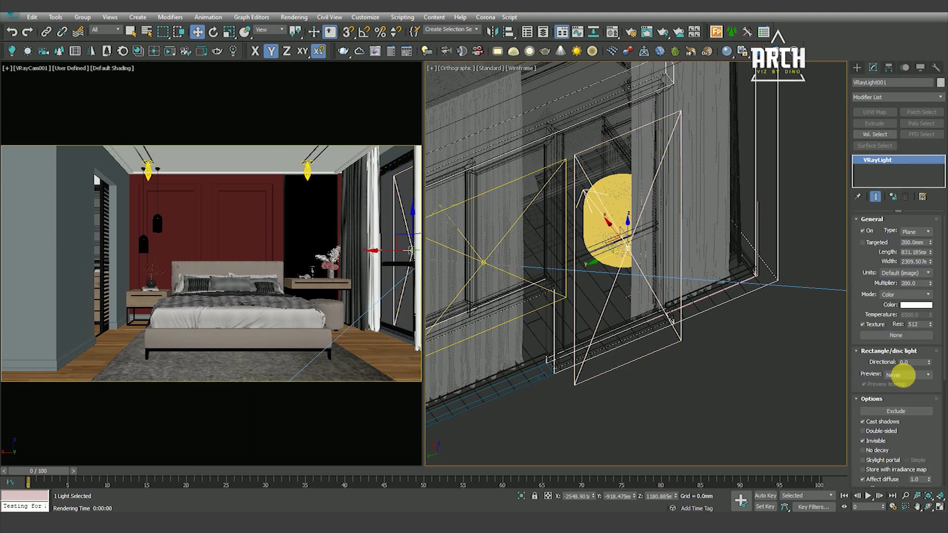
left_click_drag(860, 298, 862, 250)
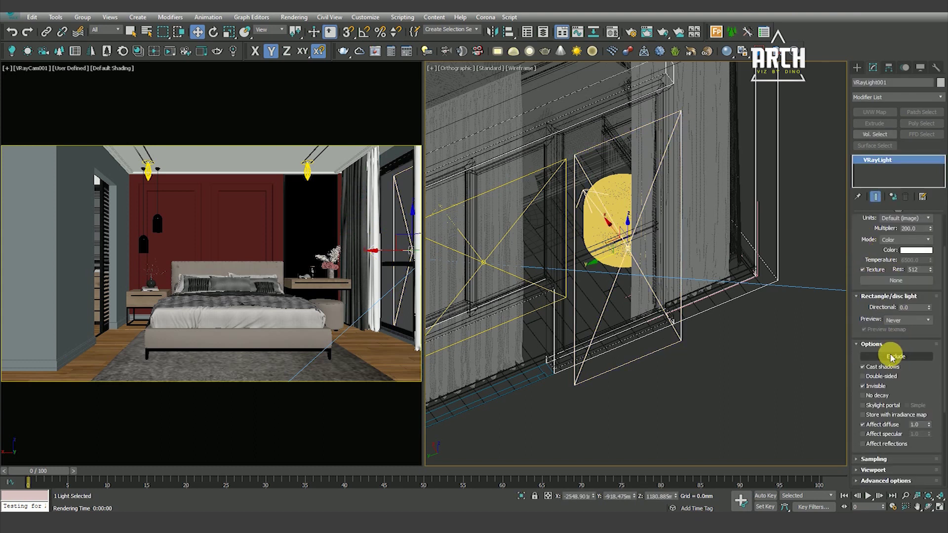
left_click(705, 331)
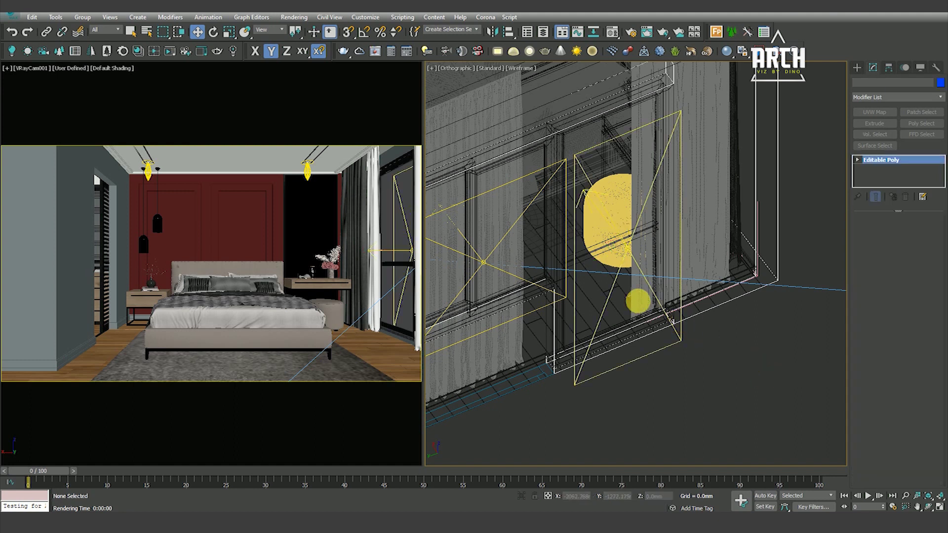
Step: Select both window curtains and isolate them with Alt+Q
left_click(637, 301)
left_click(521, 251, "ctrl")
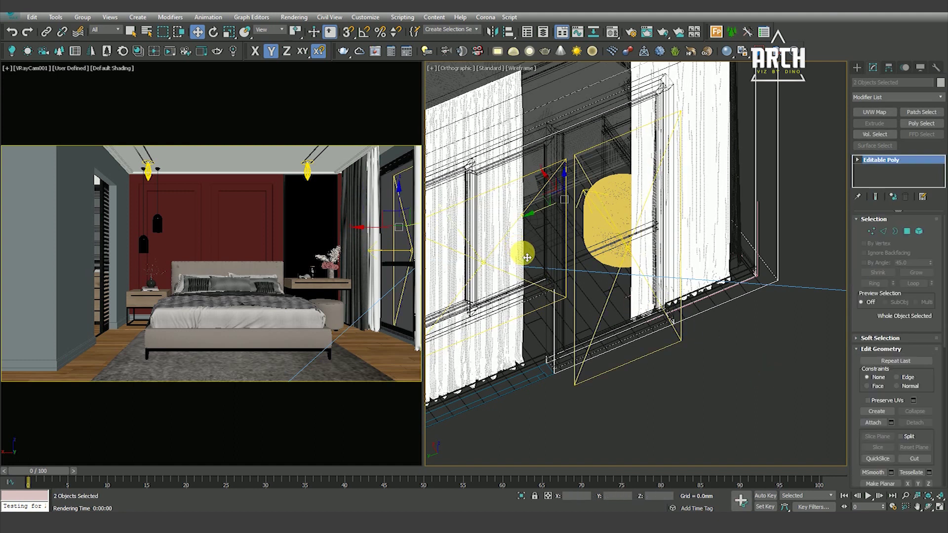
scroll(644, 284, "down", 5)
scroll(639, 312, "up", 3)
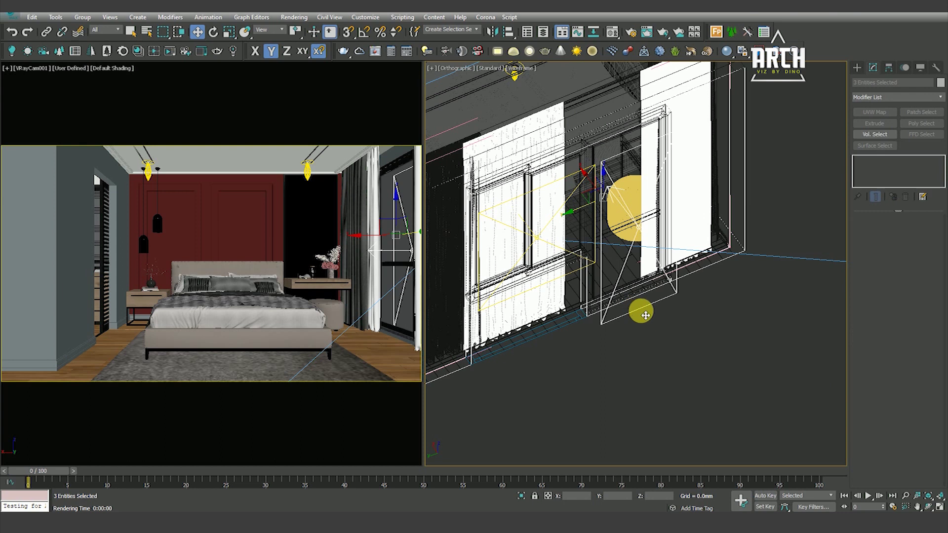
key("alt+q")
left_click(737, 167)
left_click_drag(561, 86, 593, 185)
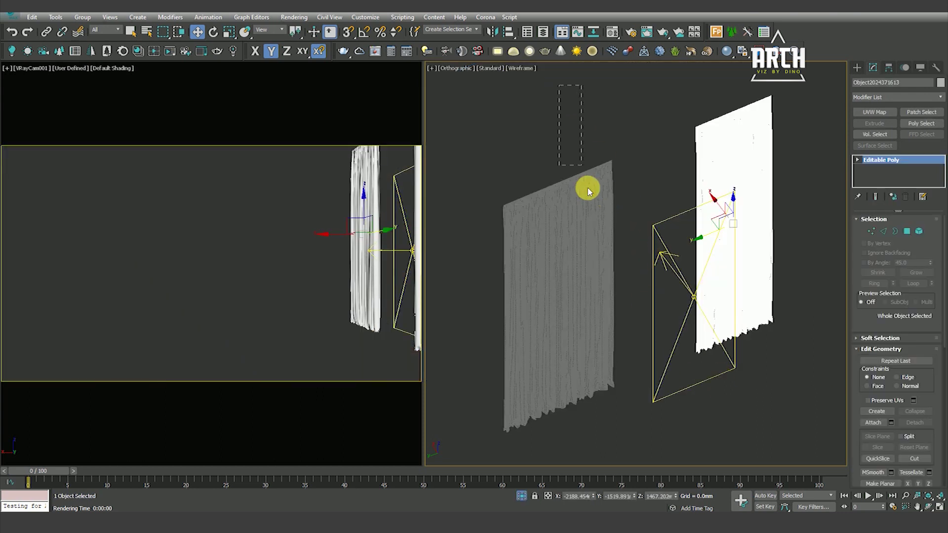
left_click_drag(565, 89, 726, 170, "ctrl")
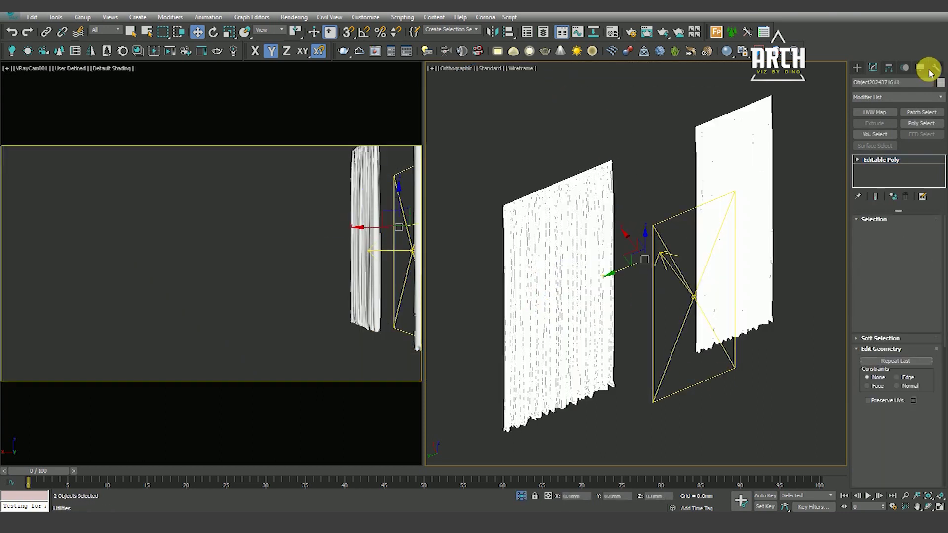
Step: Group the two curtains into a group named 01
left_click(85, 18)
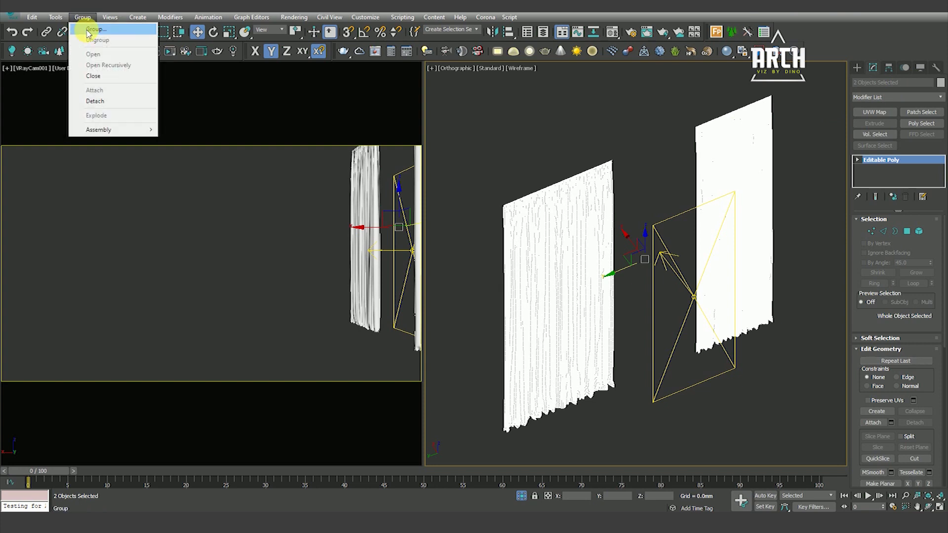
left_click(94, 96)
left_click(85, 19)
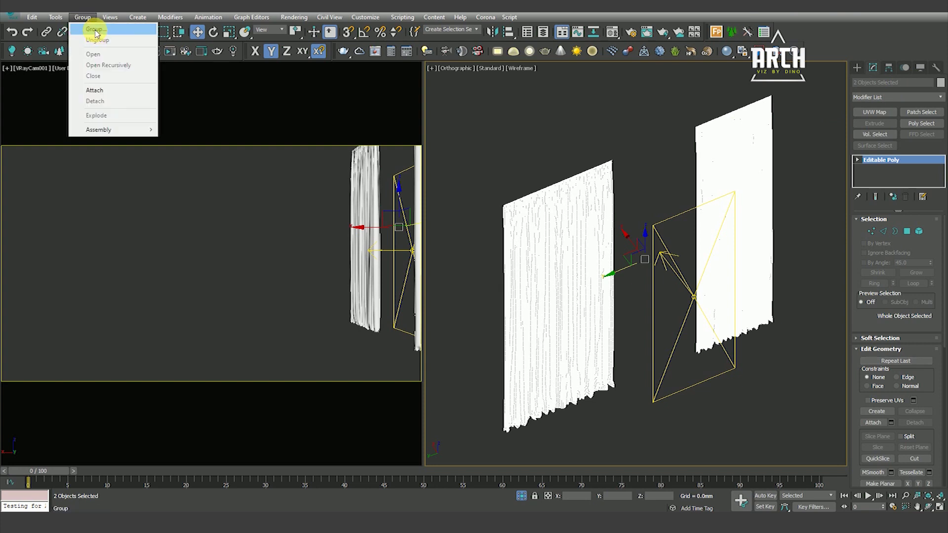
left_click(95, 29)
key("Return")
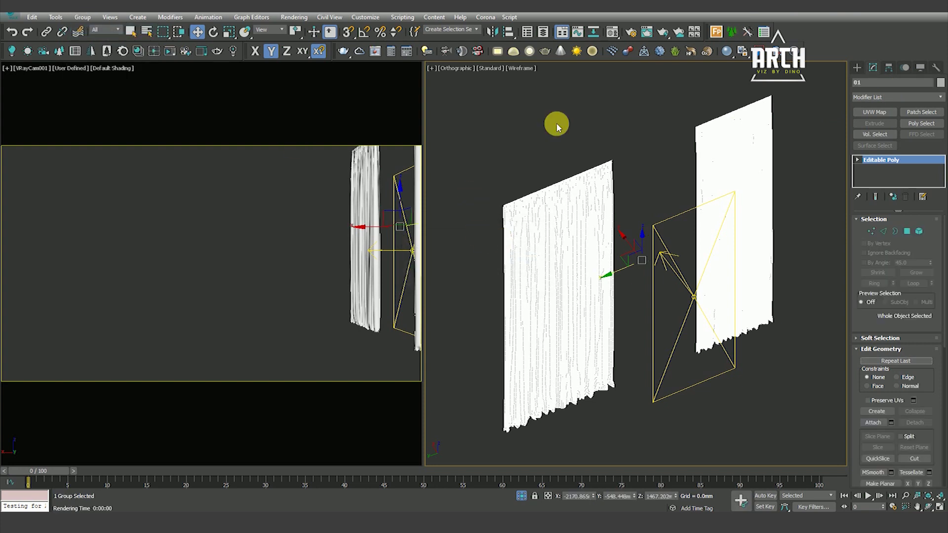
left_click(652, 295)
scroll(670, 257, "down", 3)
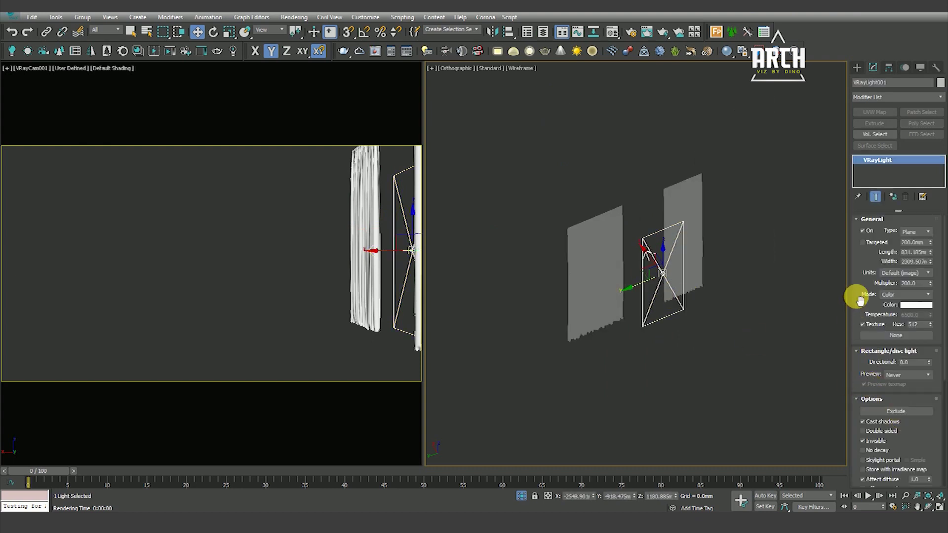
Step: Add curtain group 01 to the window plane light's Exclude list, then end isolation
left_click_drag(931, 423, 914, 347)
left_click(896, 336)
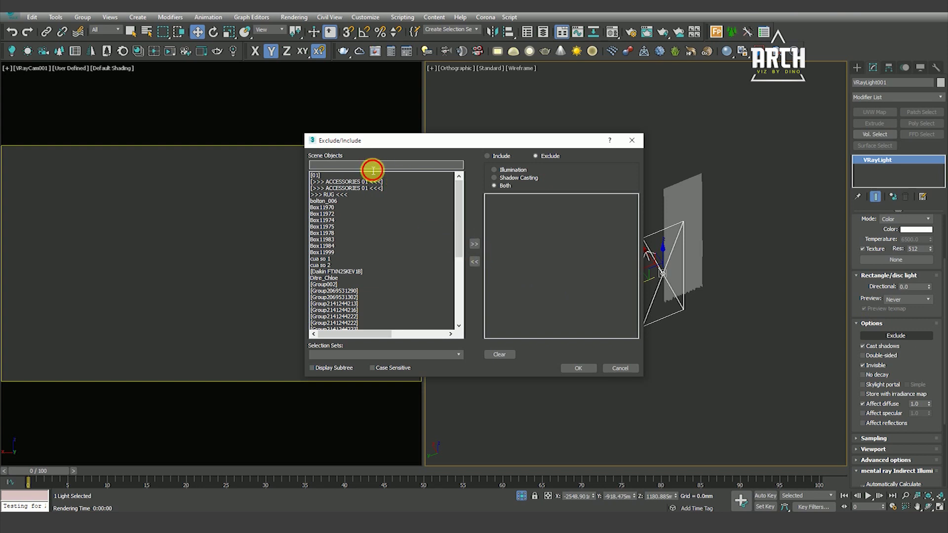
left_click(315, 176)
left_click(474, 245)
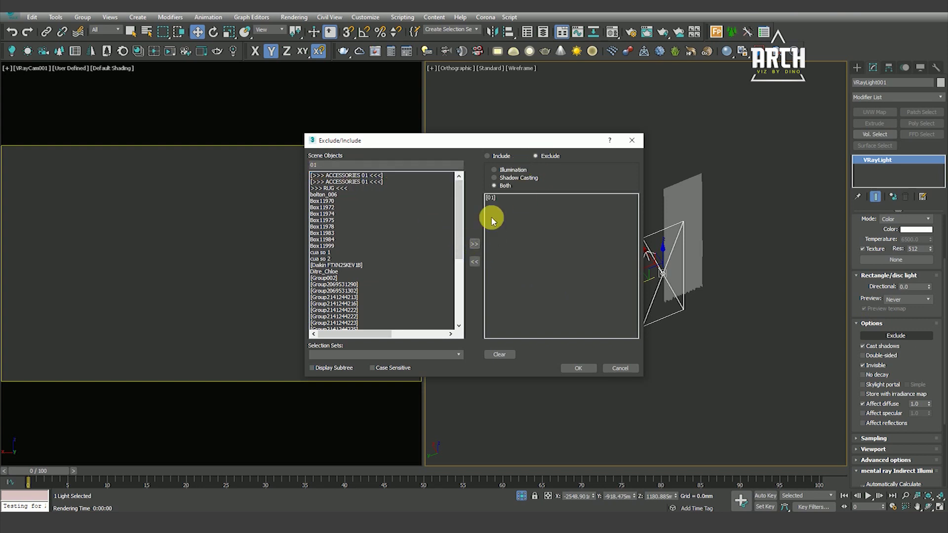
left_click(578, 368)
left_click(637, 351)
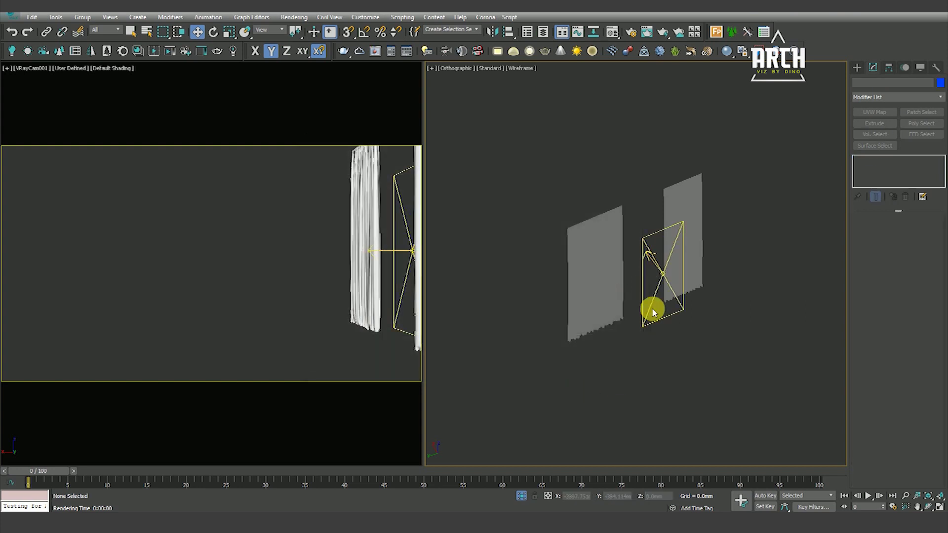
left_click(523, 497)
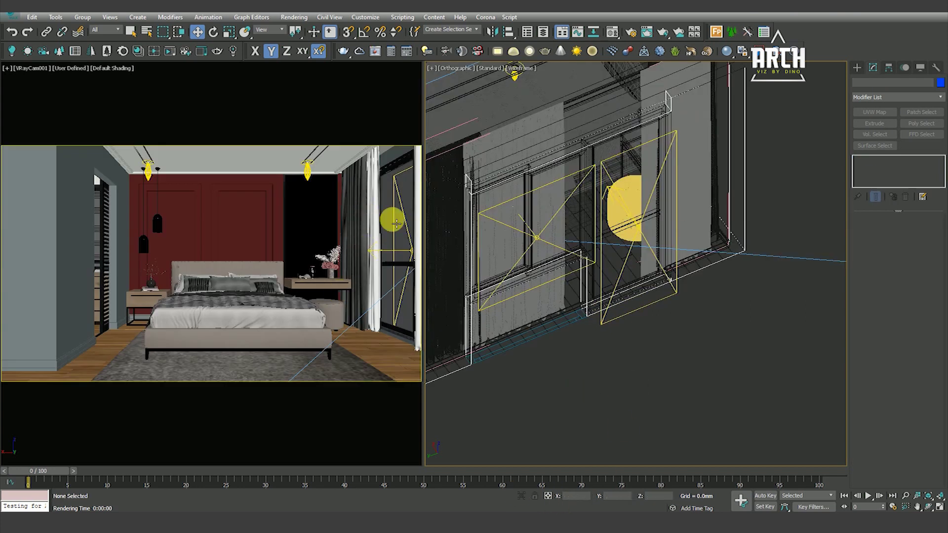
Step: With the camera view in wireframe, enable Region render in the last V-Ray frame buffer and render the window side
key("F3")
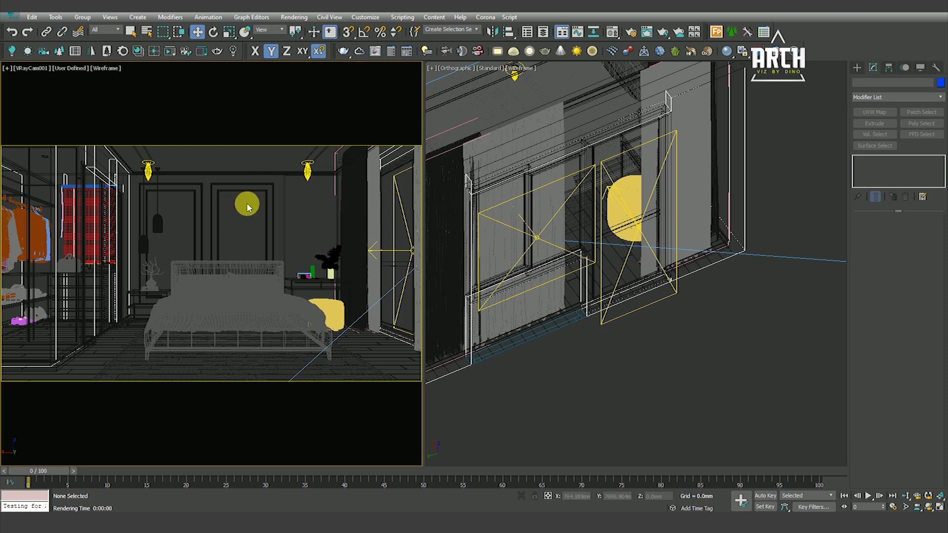
left_click(301, 19)
left_click(306, 62)
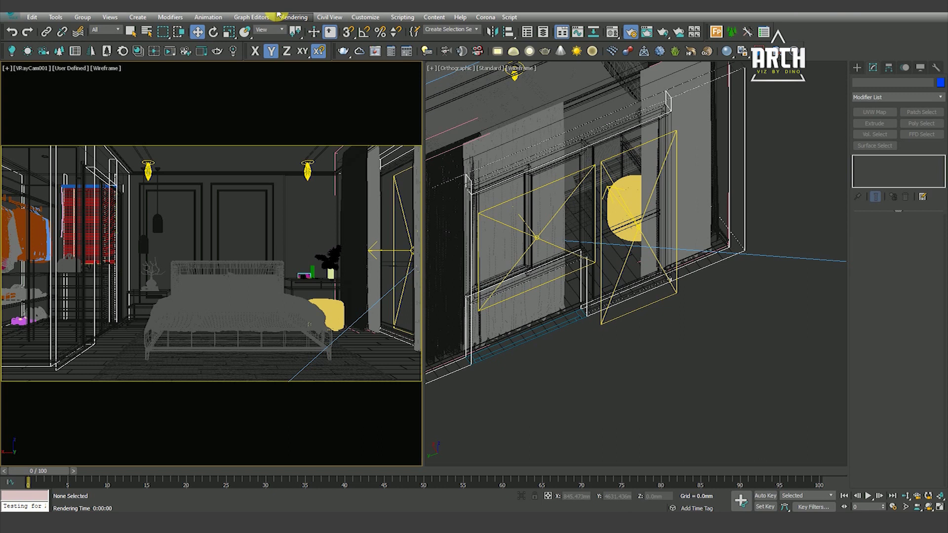
left_click(293, 33)
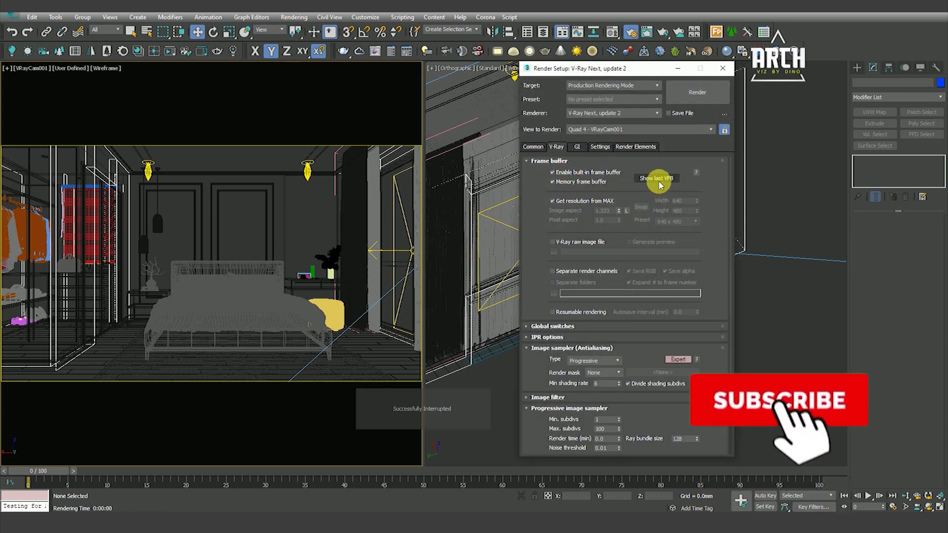
left_click(657, 179)
scroll(247, 193, "down", 1)
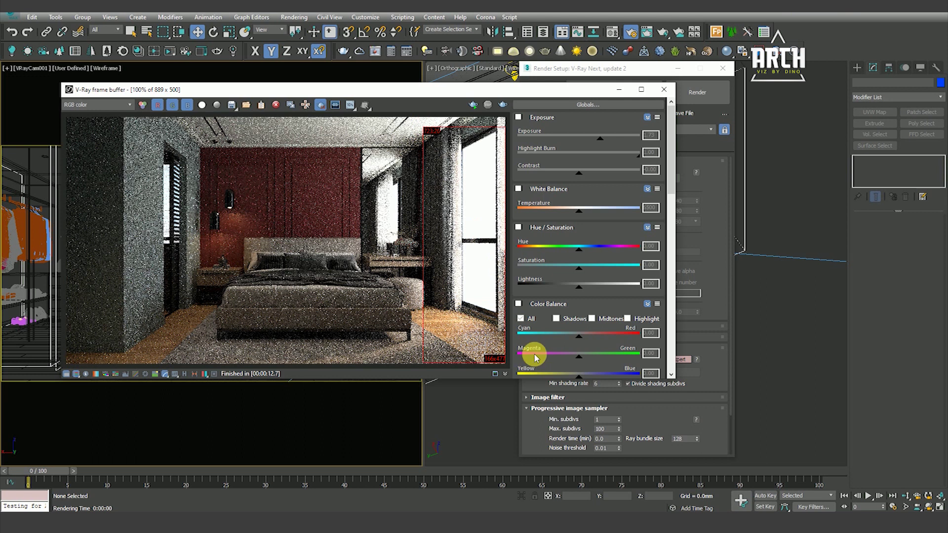
left_click(502, 105)
left_click(474, 105)
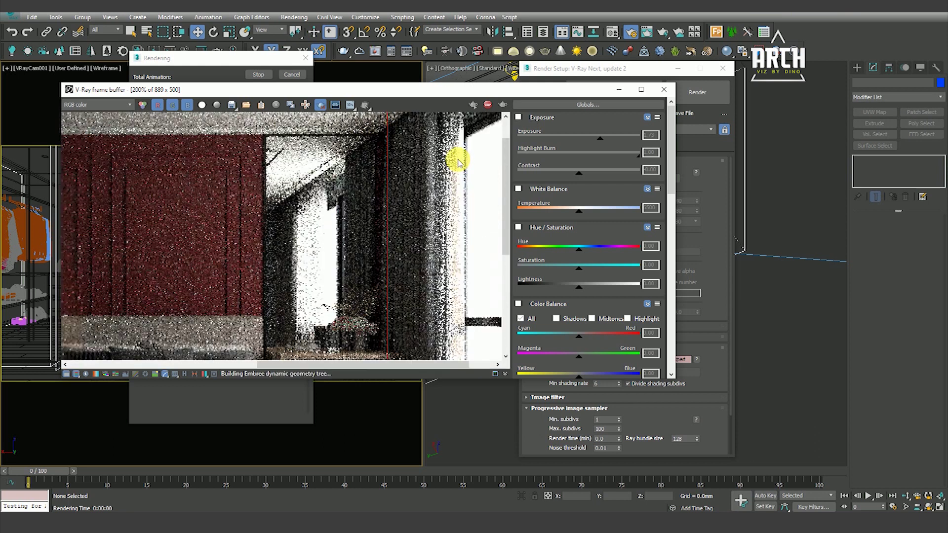
scroll(455, 160, "up", 2)
scroll(430, 174, "down", 2)
scroll(455, 169, "up", 1)
scroll(457, 171, "up", 1)
scroll(450, 143, "up", 1)
scroll(439, 181, "down", 1)
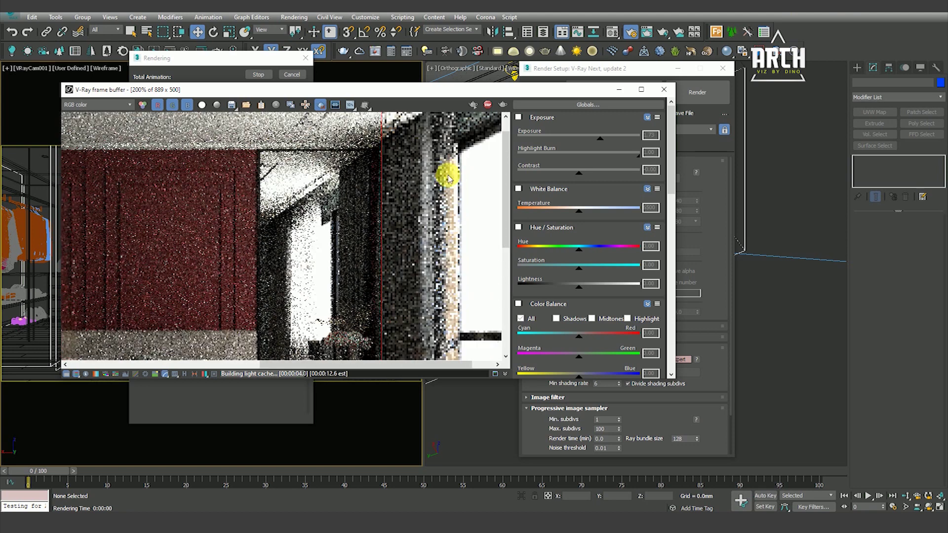
scroll(457, 248, "down", 1)
scroll(469, 311, "up", 3)
scroll(454, 302, "down", 1)
scroll(448, 291, "down", 1)
scroll(424, 316, "up", 1)
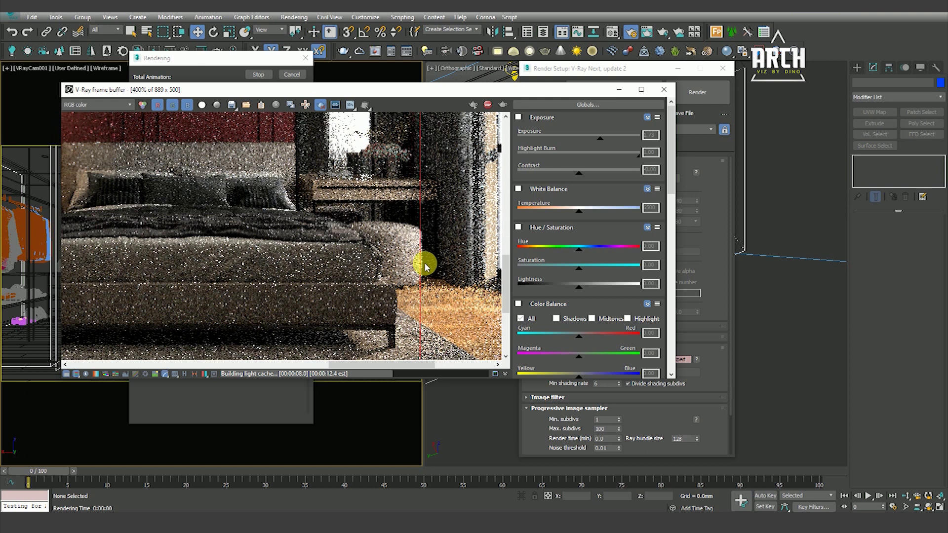
scroll(370, 247, "down", 2)
scroll(394, 158, "up", 1)
scroll(397, 171, "down", 1)
scroll(405, 186, "up", 1)
scroll(402, 197, "up", 1)
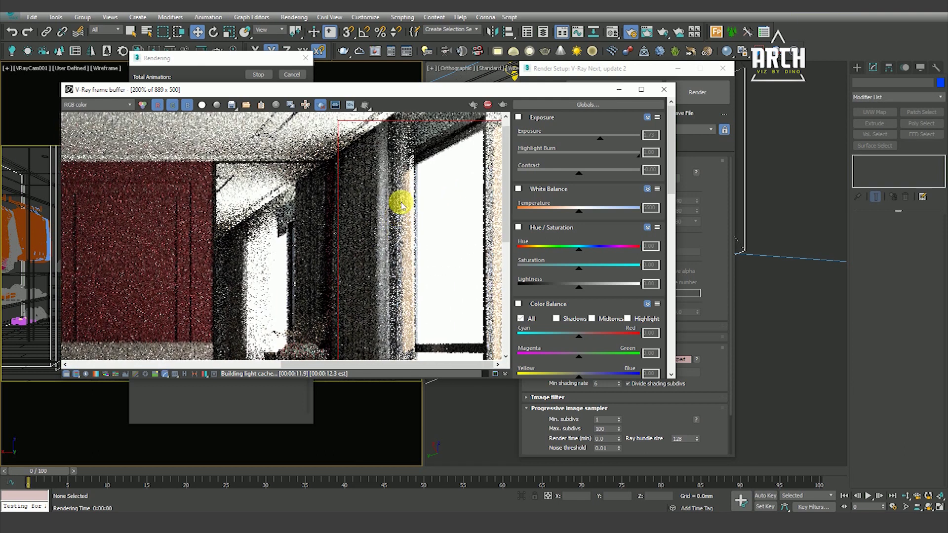
scroll(454, 171, "down", 2)
scroll(455, 171, "up", 1)
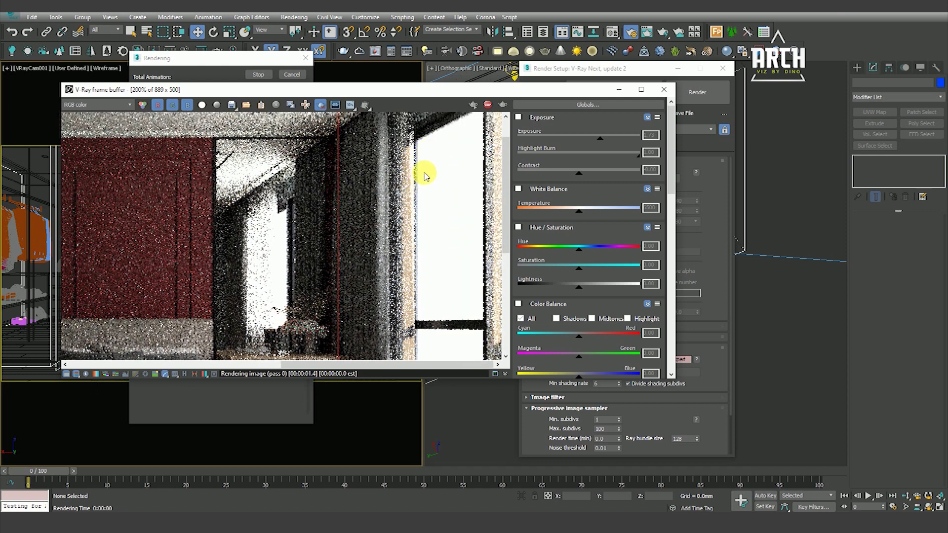
left_click(92, 106)
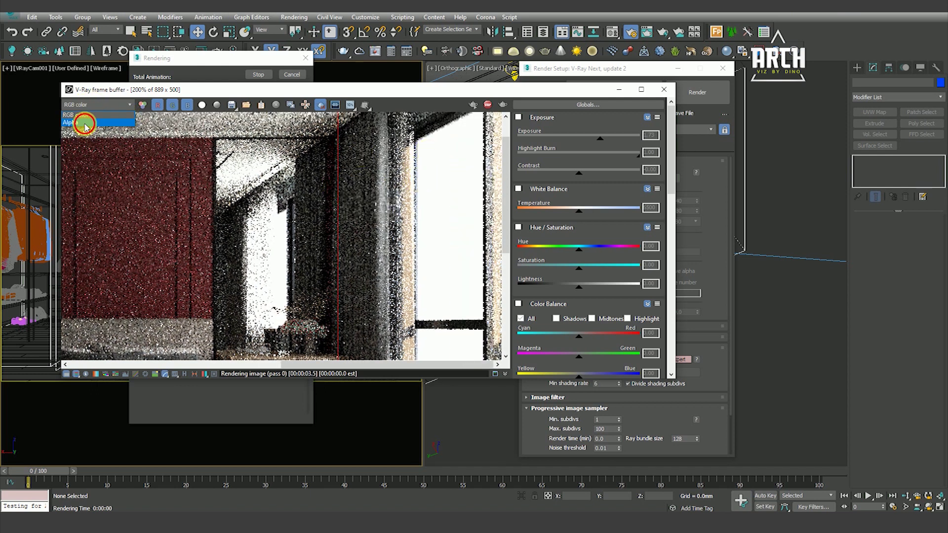
left_click(85, 124)
scroll(449, 175, "down", 1)
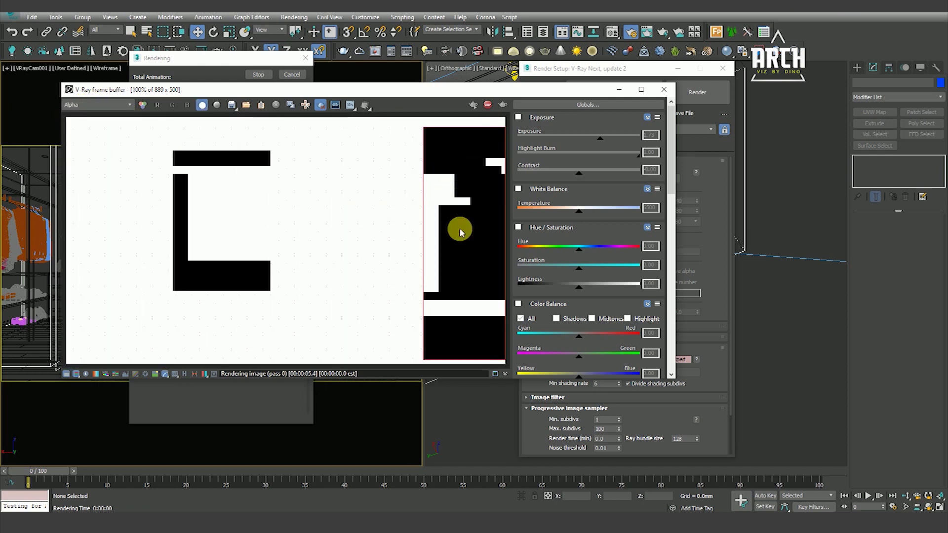
left_click(114, 105)
scroll(464, 193, "up", 2)
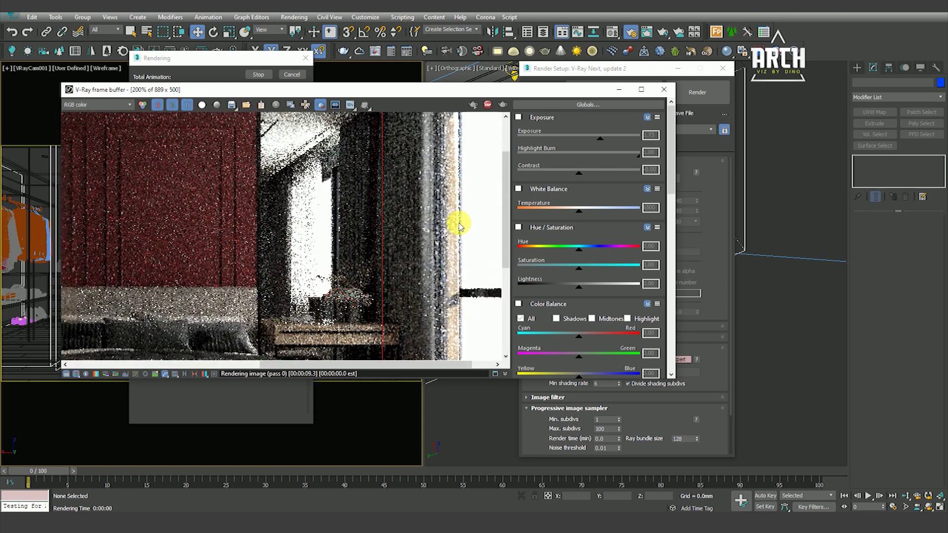
scroll(380, 188, "down", 2)
scroll(386, 220, "up", 2)
scroll(389, 216, "down", 2)
scroll(387, 212, "up", 2)
scroll(386, 209, "down", 2)
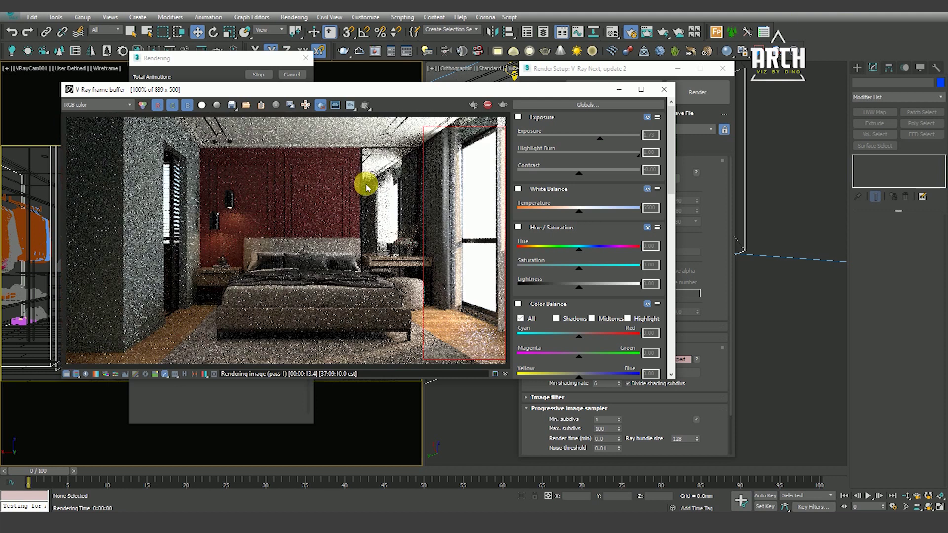
scroll(393, 215, "up", 2)
scroll(360, 224, "up", 1)
scroll(354, 205, "up", 1)
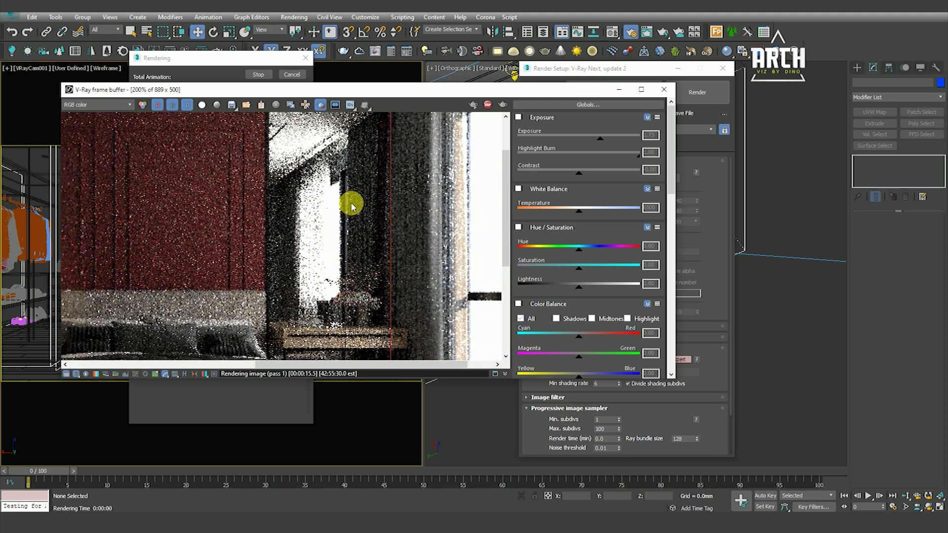
scroll(454, 287, "down", 3)
scroll(422, 323, "up", 2)
scroll(433, 301, "down", 2)
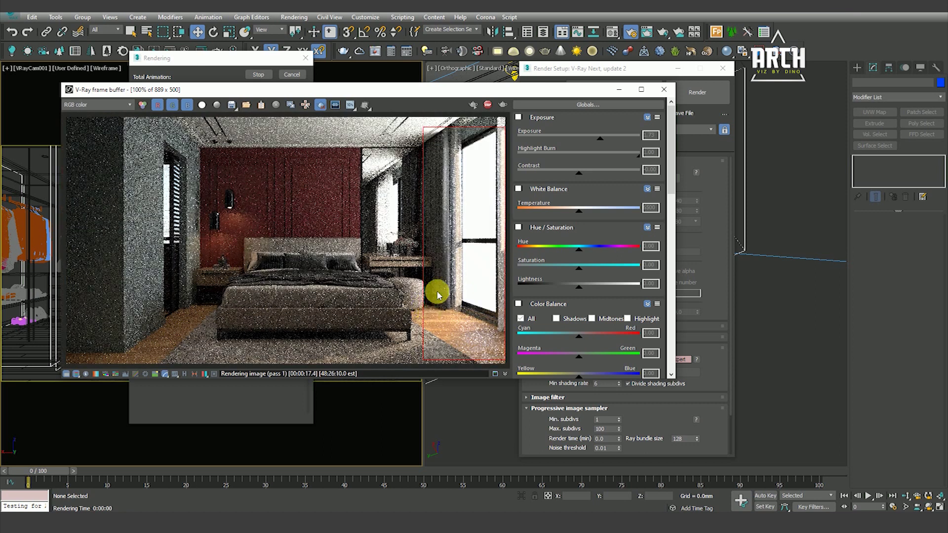
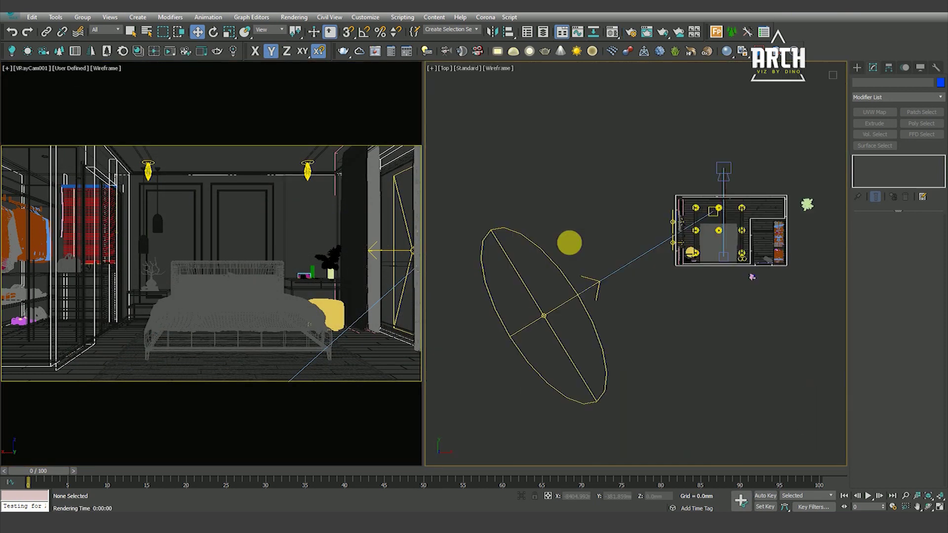
Step: Select the VRaySun, adjust its options and set its shadow subdivisions to 8
left_click(558, 292)
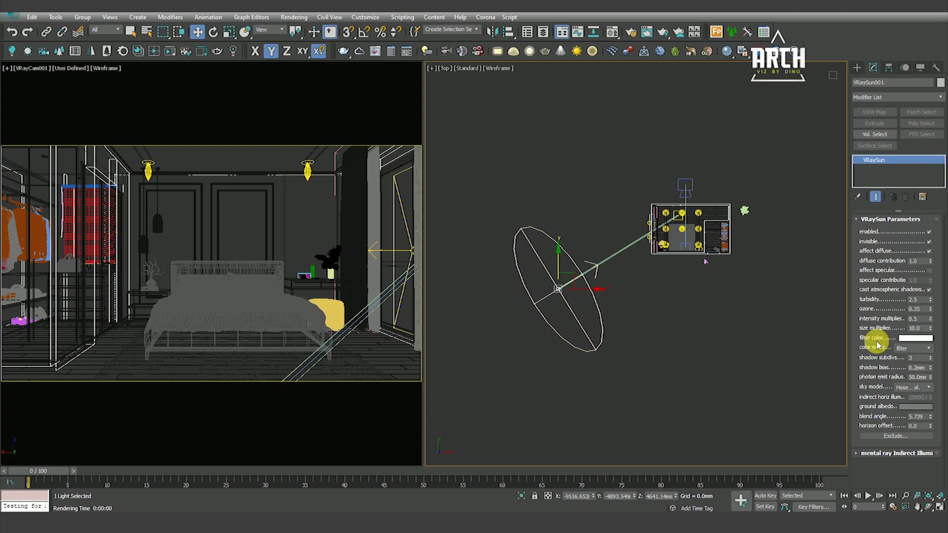
left_click(929, 252)
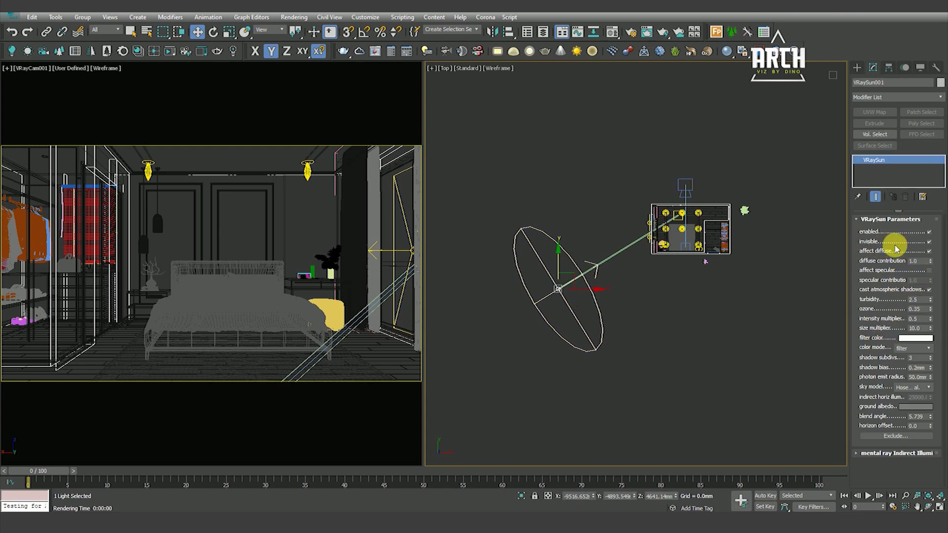
left_click(929, 242)
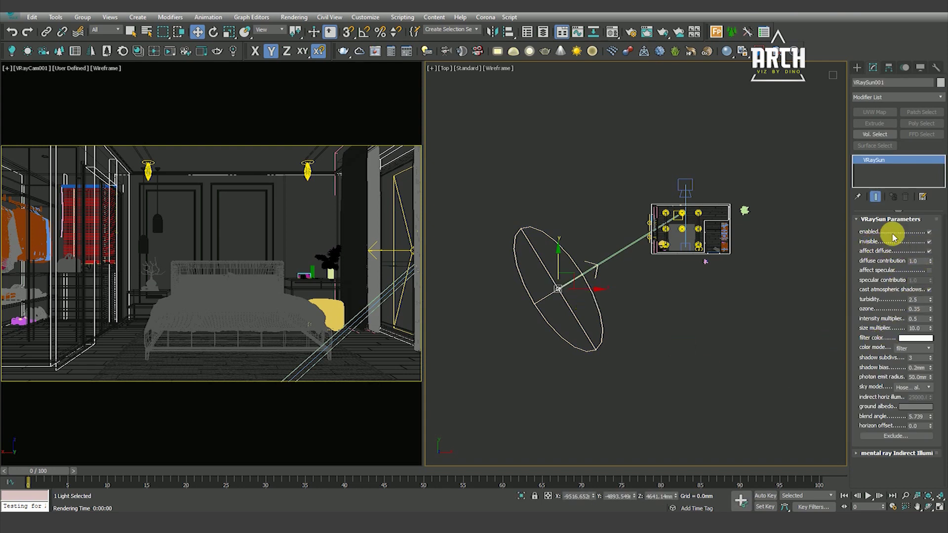
left_click(930, 242)
type("8")
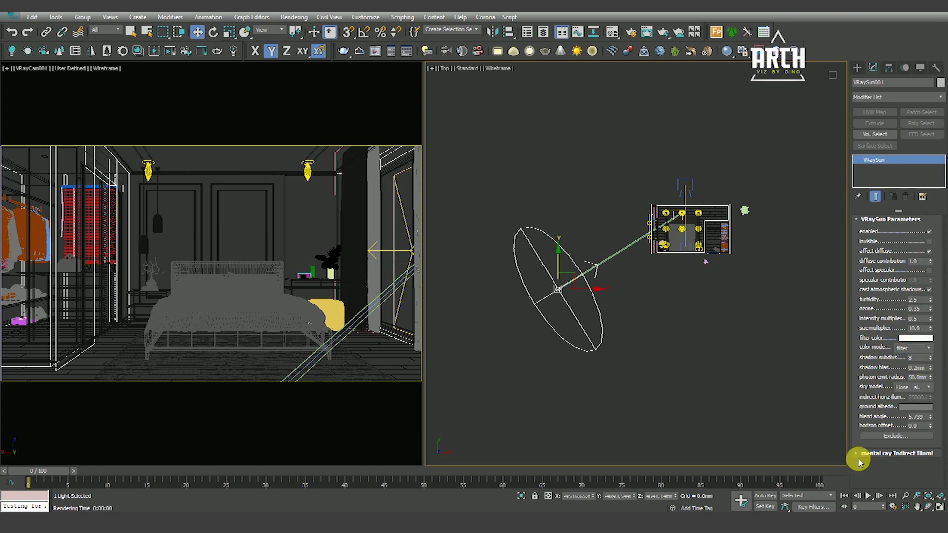
Step: Deselect the sun and switch the camera viewport to Default Shading with F3
left_click(632, 369)
left_click(307, 201)
key("F3")
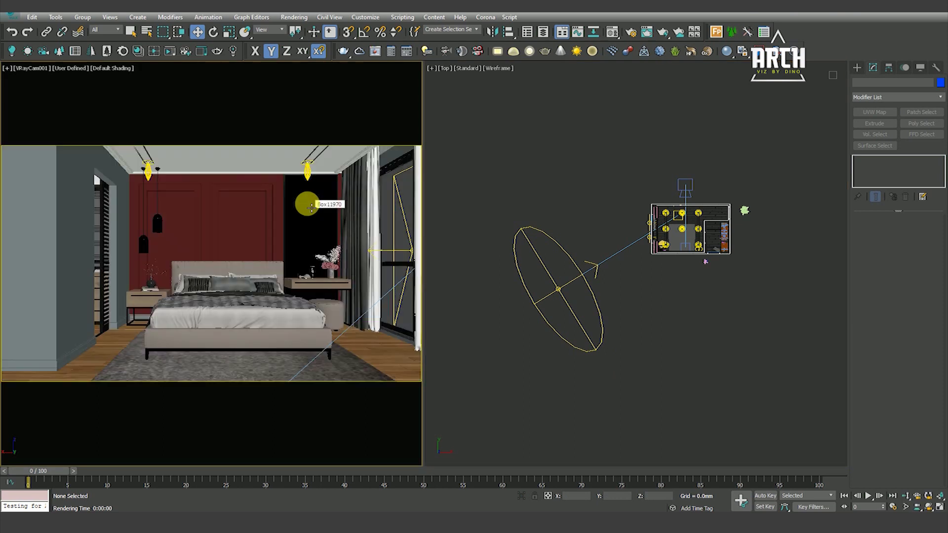
Step: In Render Setup, set the V-Ray image sampler to Bucket with max subdivs 8 and noise threshold 0.002
left_click(294, 16)
left_click(311, 64)
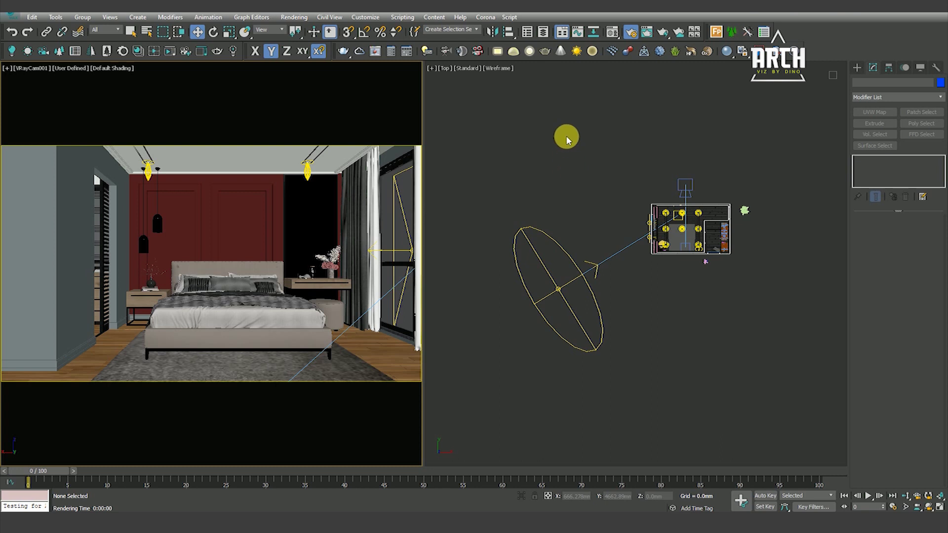
left_click_drag(599, 68, 711, 68)
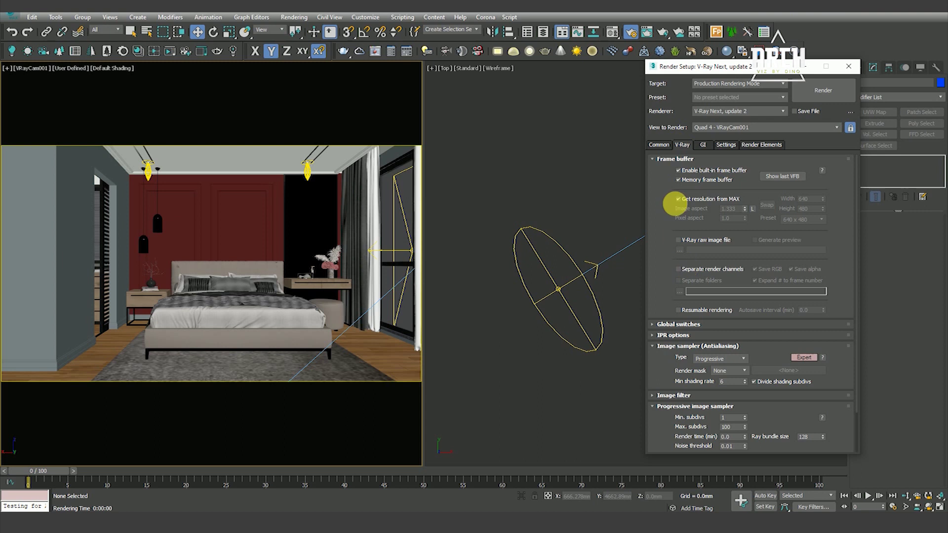
left_click(670, 159)
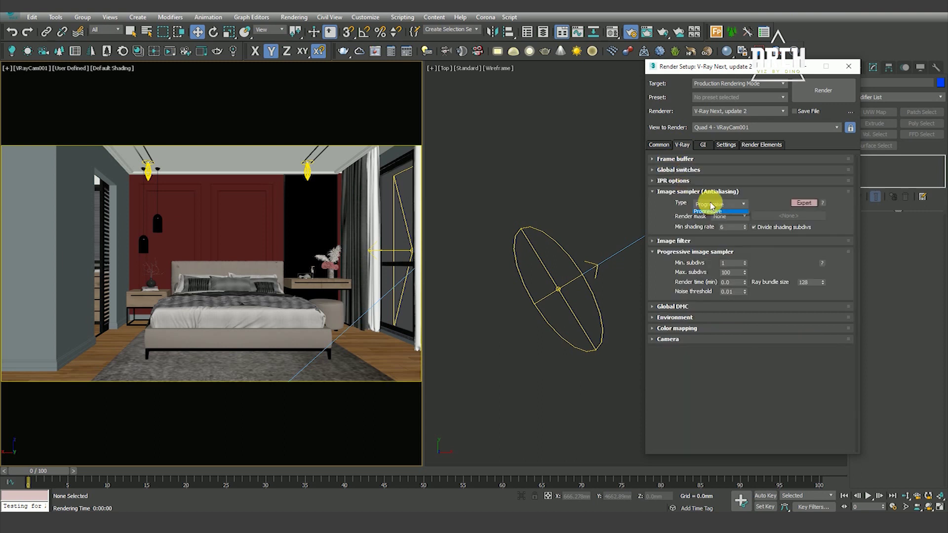
left_click(719, 213)
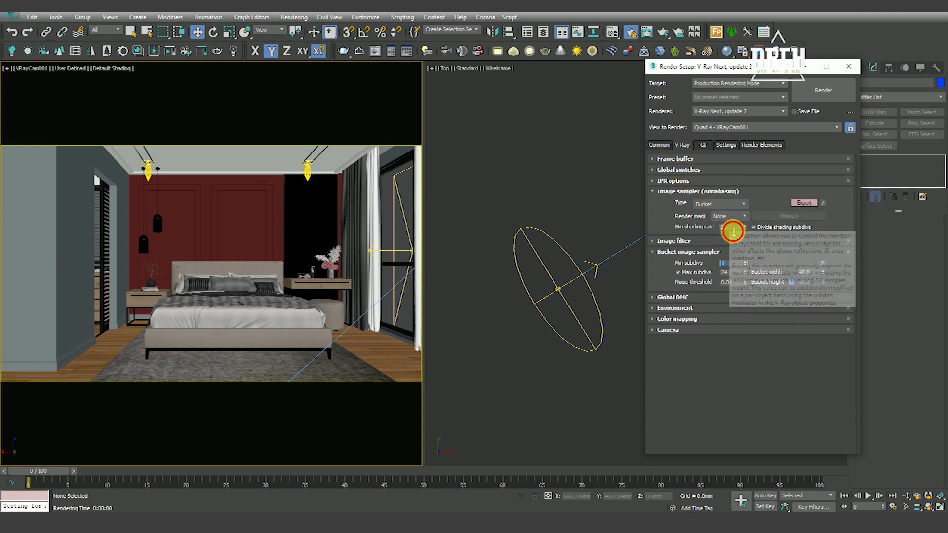
double_click(737, 274)
type("8")
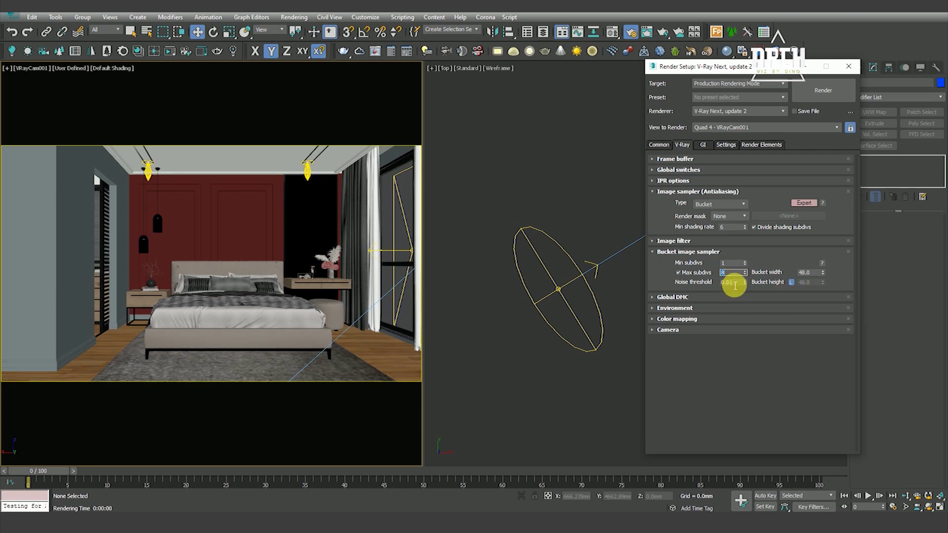
left_click(735, 283)
type("0.002")
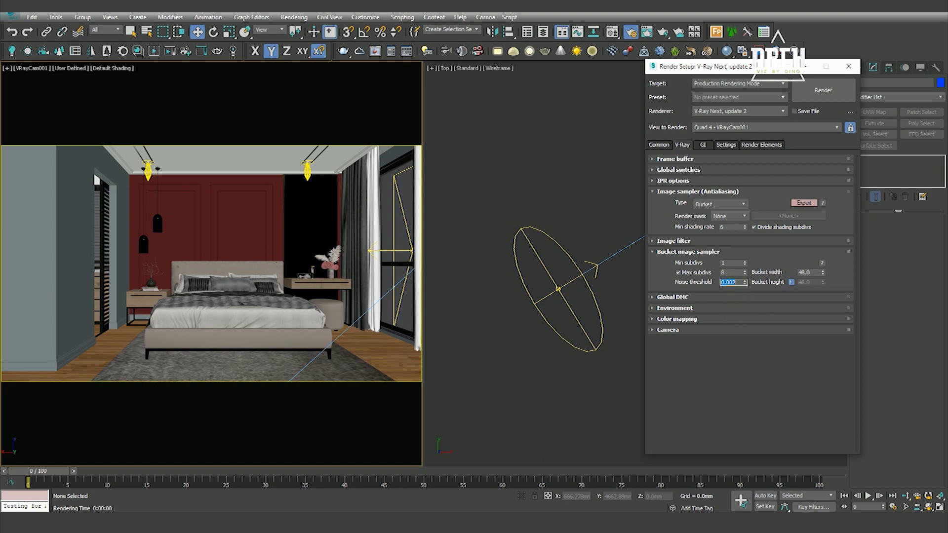
left_click(800, 274)
left_click(671, 252)
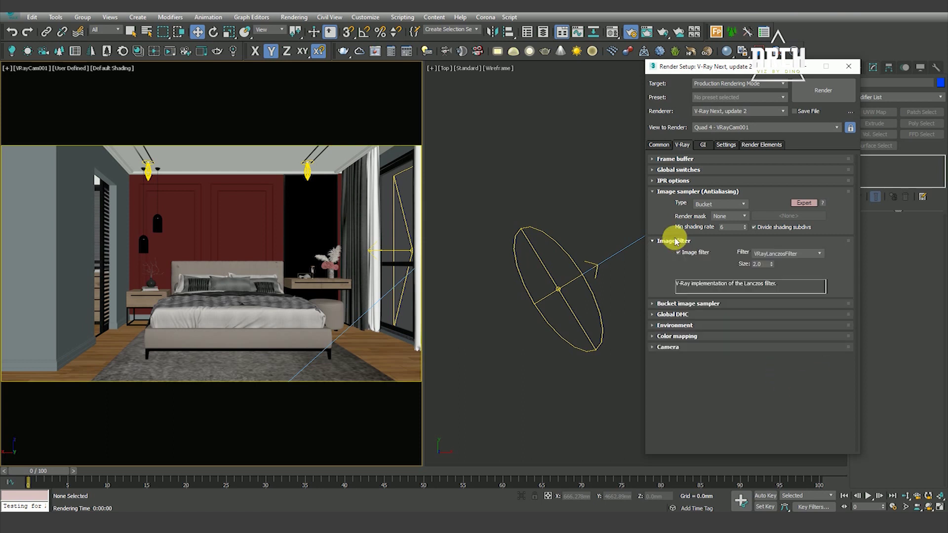
Step: Review the Image filter, Global DMC and Environment rollouts in the V-Ray tab
left_click(676, 242)
left_click(687, 253)
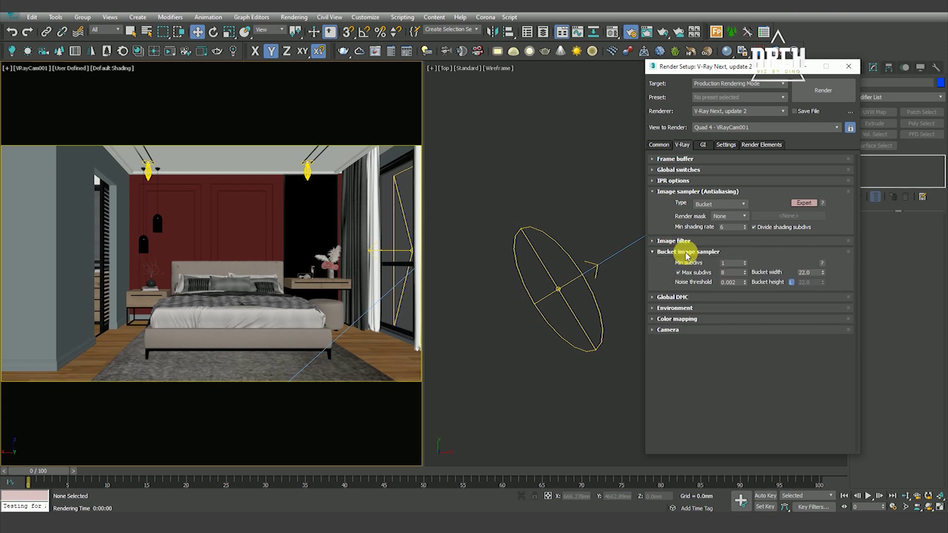
left_click(686, 263)
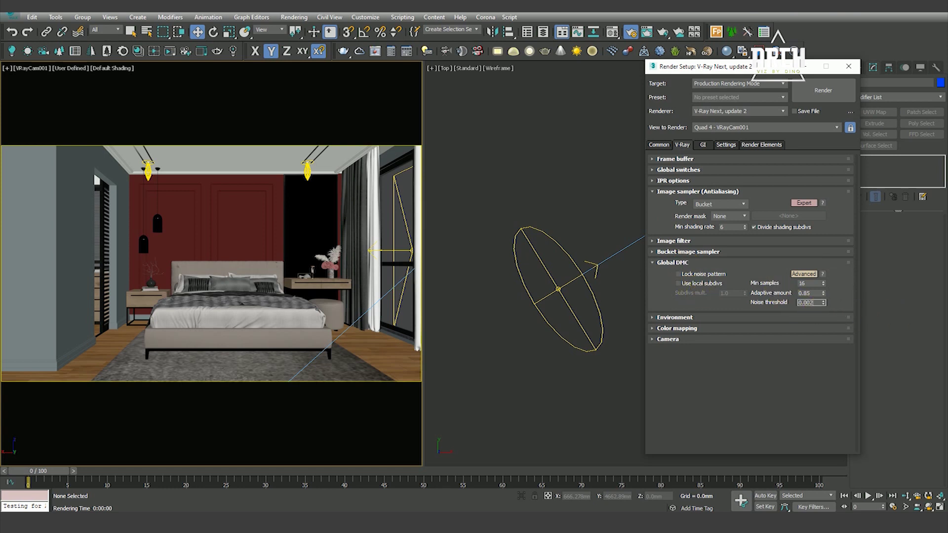
left_click(689, 317)
scroll(674, 287, "down", 1)
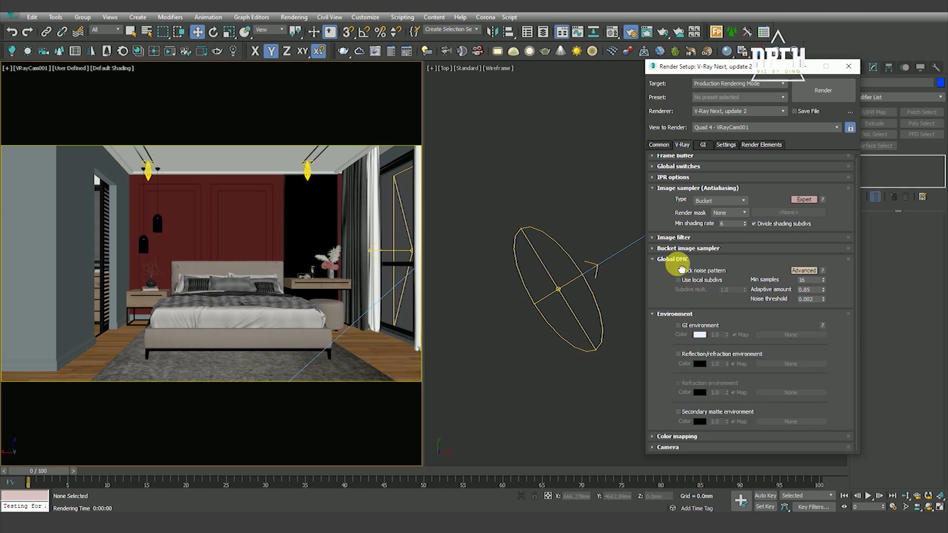
left_click(665, 262)
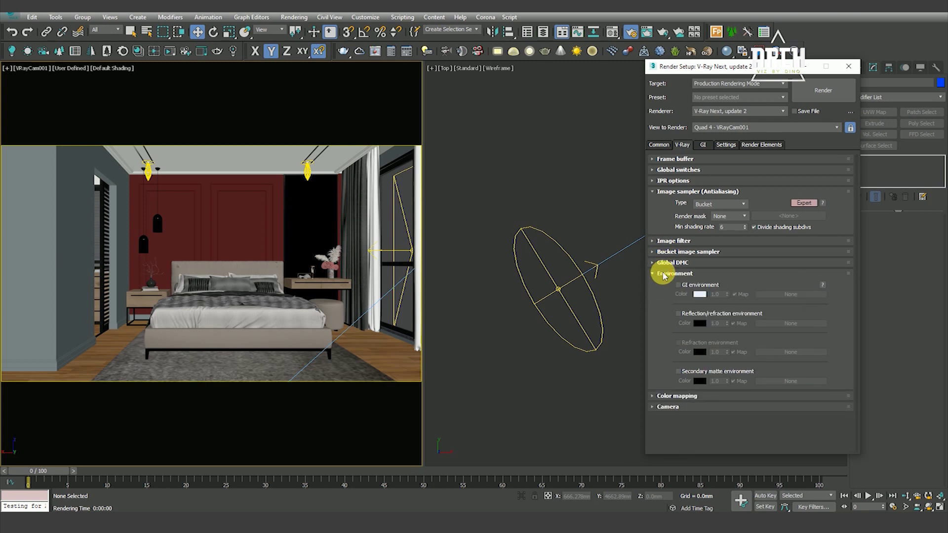
left_click(663, 271)
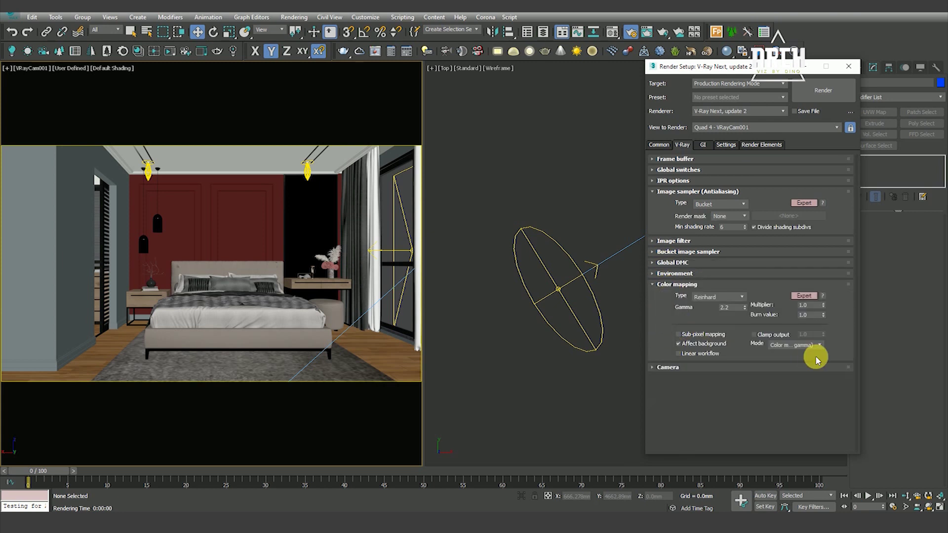
Step: Set the Reinhard colour mapping burn value to 0.95
left_click(805, 315)
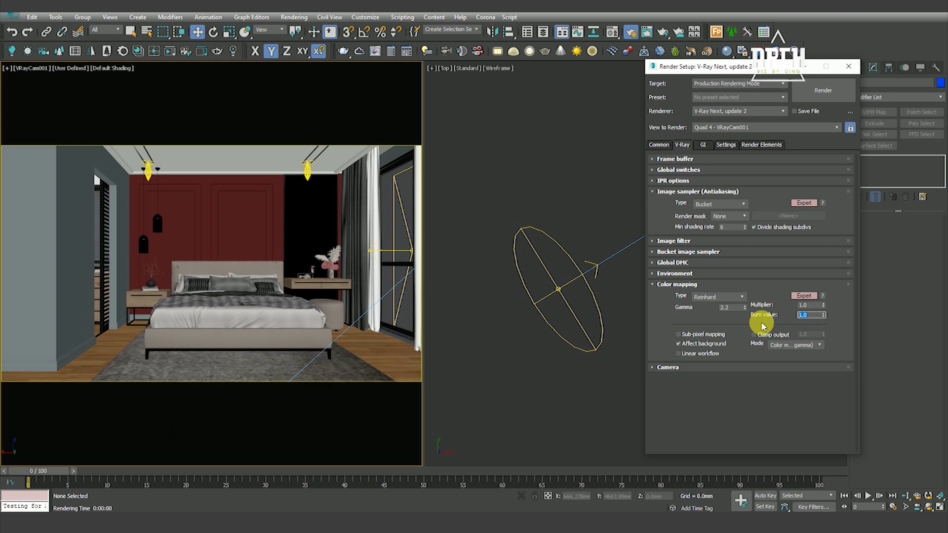
type("0.95")
left_click(731, 414)
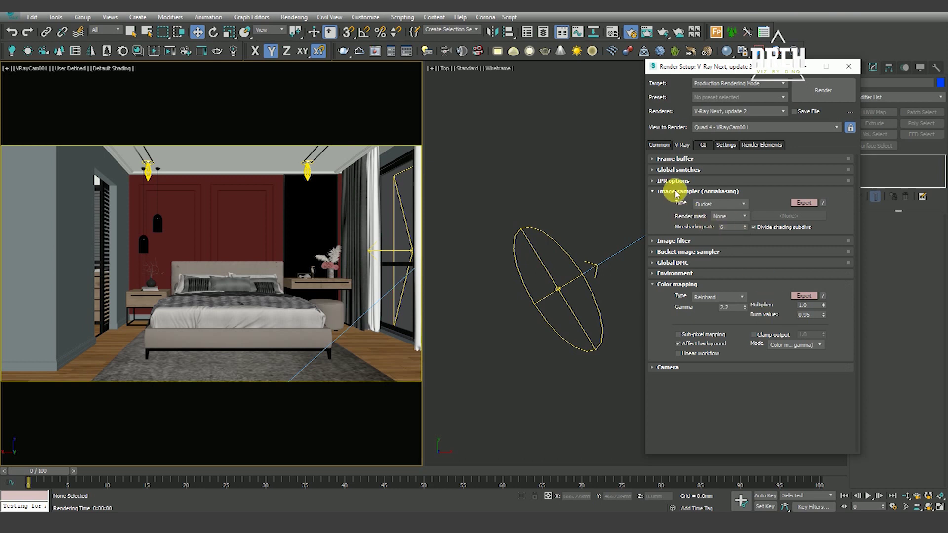
left_click(673, 192)
Step: Set the primary GI engine to Irradiance map and enable ambient occlusion
left_click(675, 246)
left_click(703, 145)
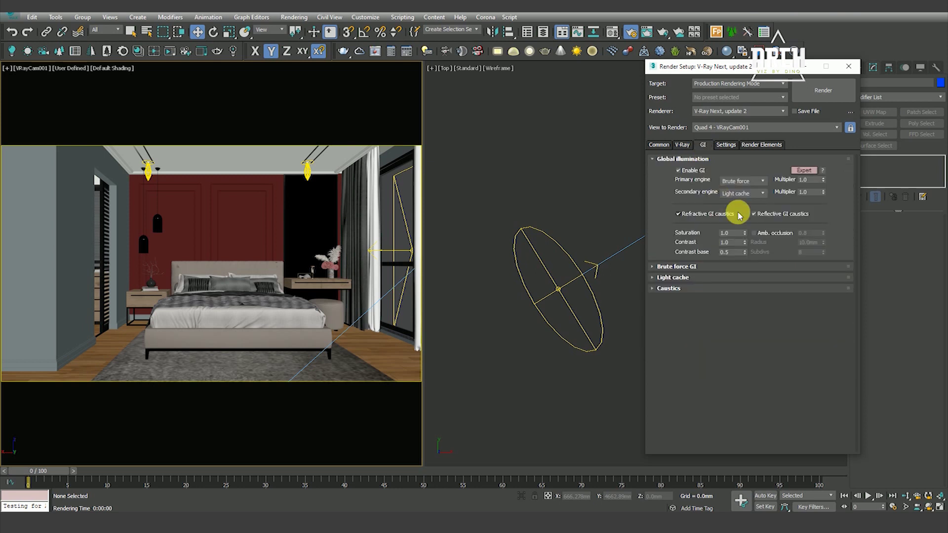
left_click(745, 182)
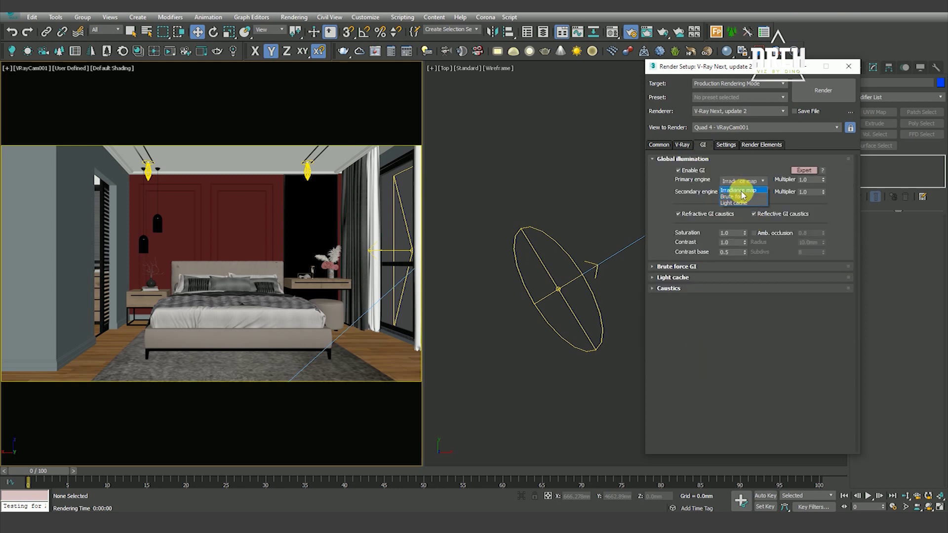
left_click(741, 191)
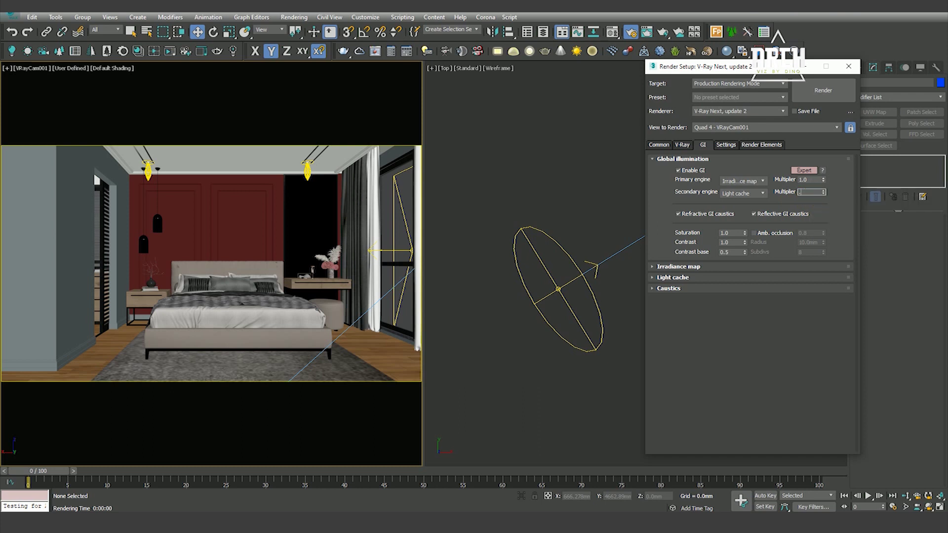
left_click(812, 192)
type("0.95")
left_click(755, 232)
double_click(810, 252)
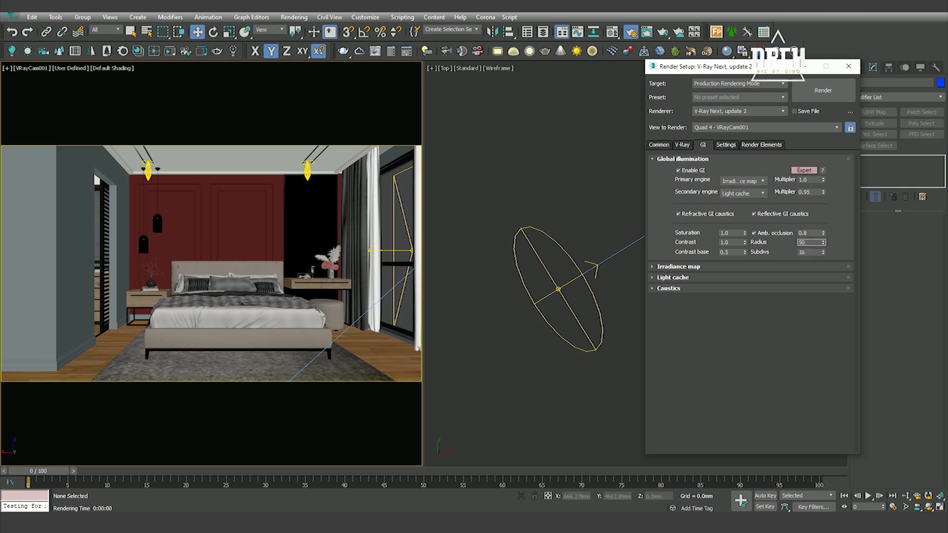
Step: Set the irradiance map preset to Medium and the light cache subdivs to 300
left_click(715, 267)
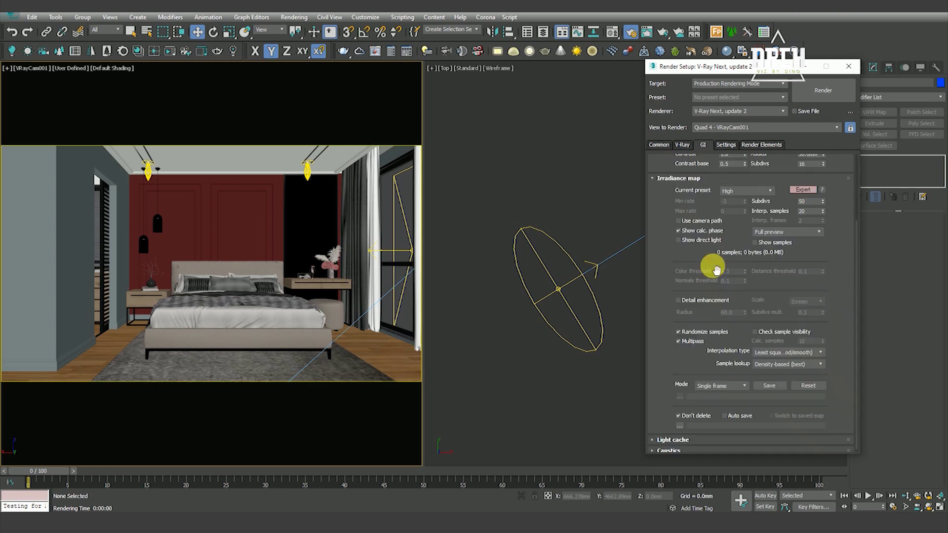
left_click(744, 190)
left_click(742, 220)
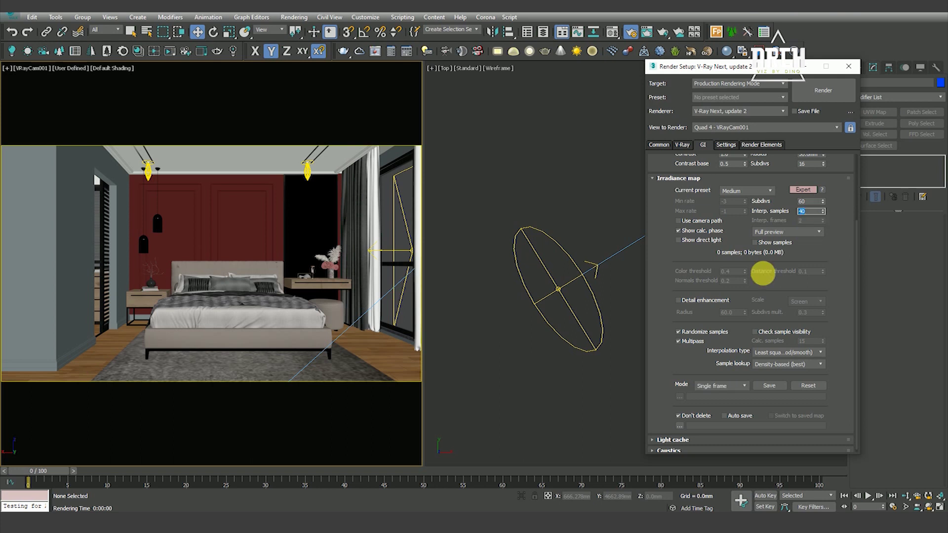
scroll(735, 244, "down", 1)
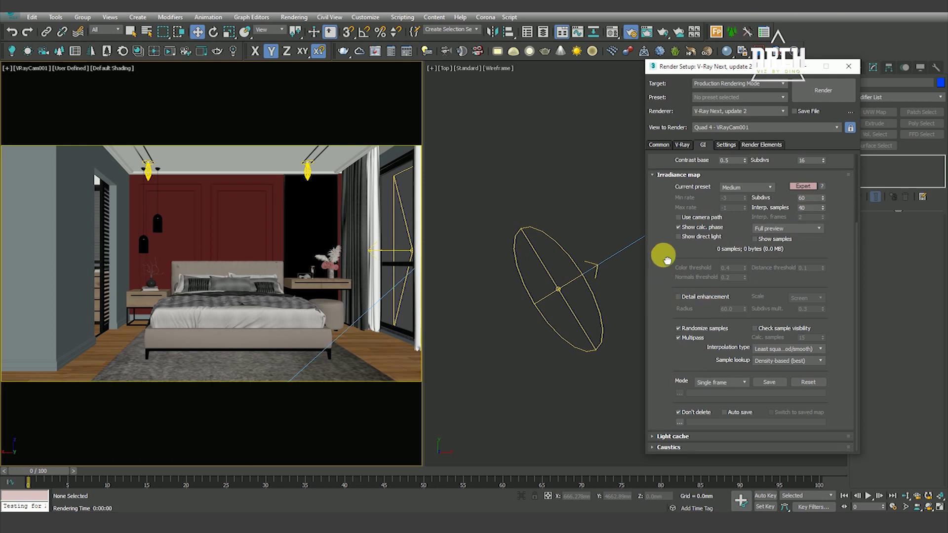
left_click(681, 437)
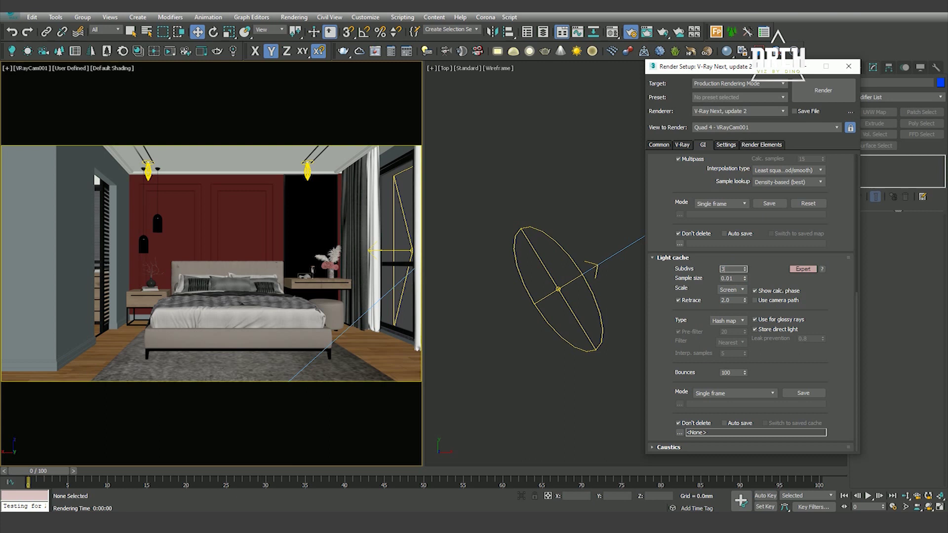
scroll(701, 233, "up", 5)
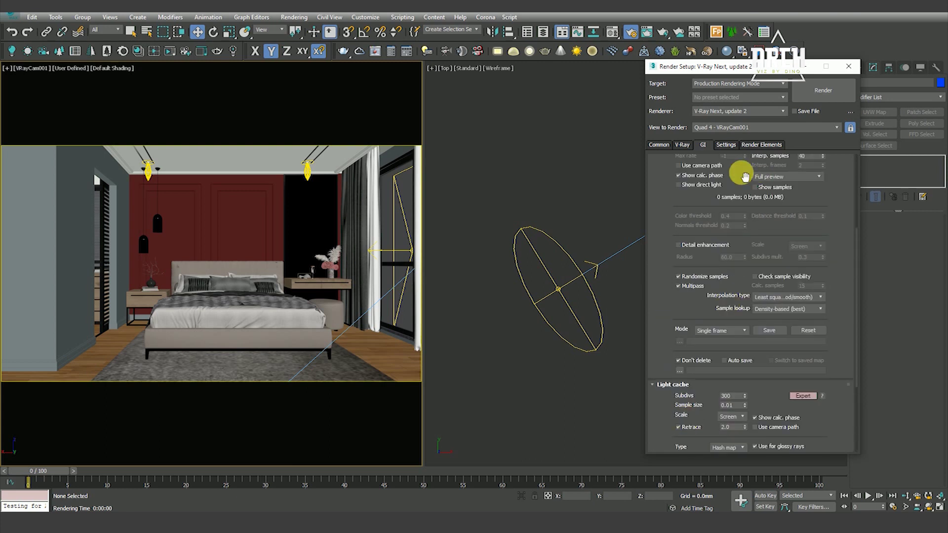
scroll(716, 183, "up", 1)
Step: In System settings, set the bucket sequence to Top->Bottom and dynamic memory limit to 3200
left_click(726, 144)
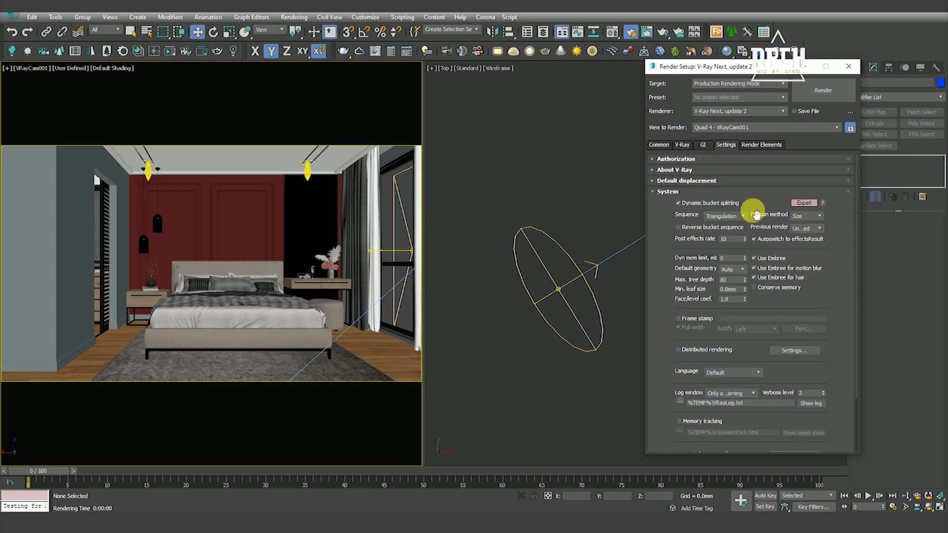
left_click(723, 217)
left_click(722, 223)
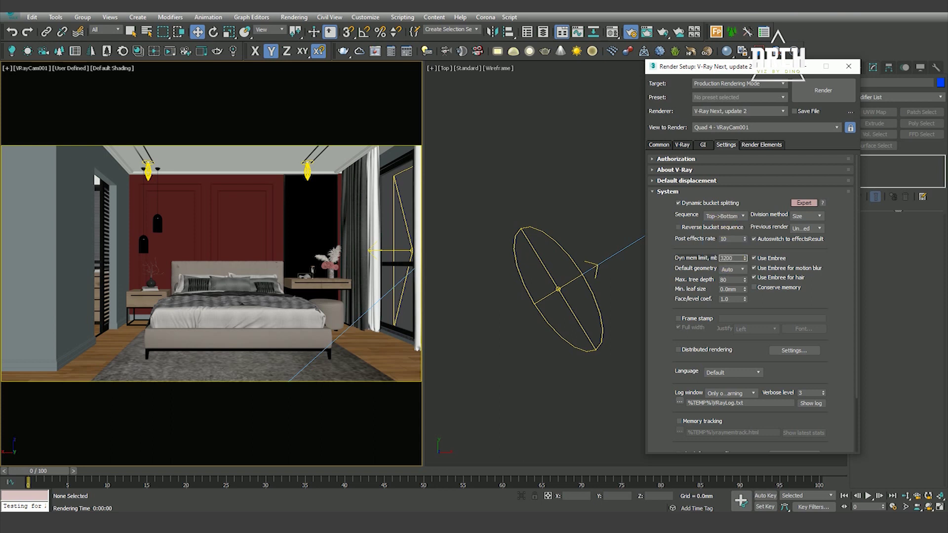
scroll(662, 316, "down", 3)
scroll(691, 255, "up", 3)
left_click(672, 192)
Step: Select and delete all existing render elements
left_click(761, 145)
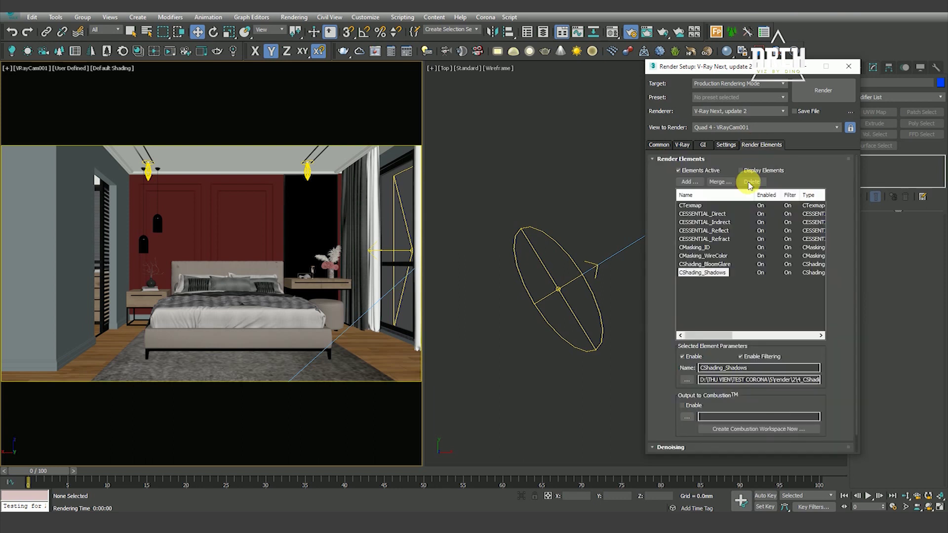
left_click(693, 206)
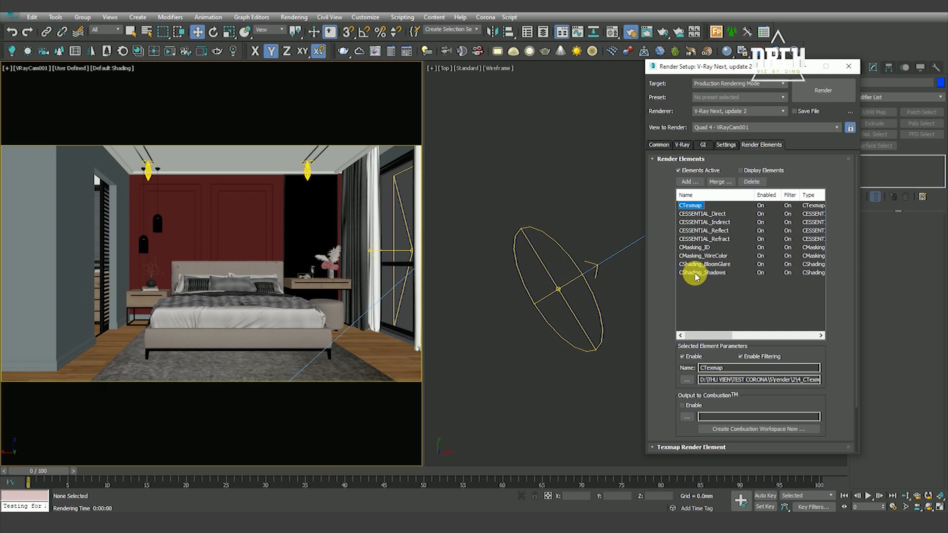
left_click(701, 272, "shift")
left_click(751, 182)
left_click(688, 181)
left_click_drag(713, 166, 580, 173)
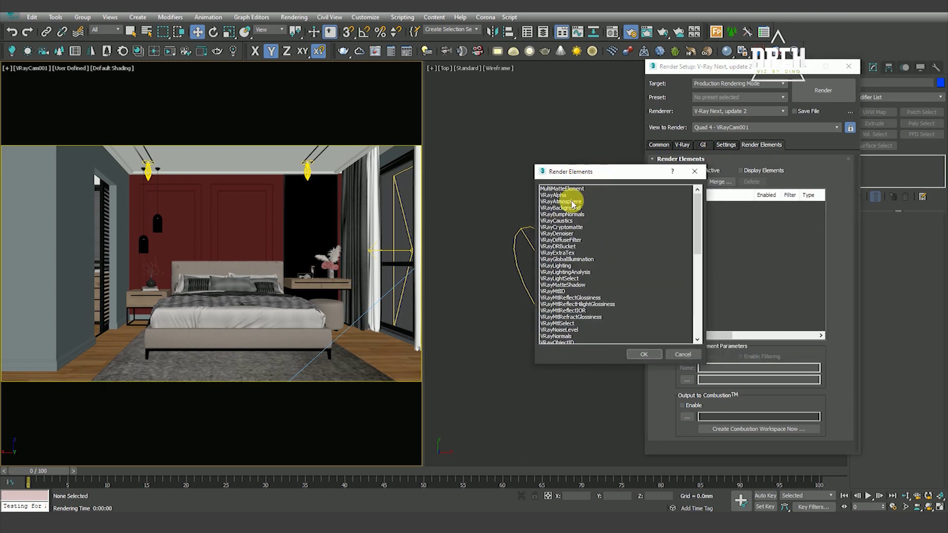
Step: Select the VRayAlpha, VRayDenoiser and VRayLighting render elements in the Add list
left_click(555, 195)
left_click(560, 234, "ctrl")
left_click(560, 267, "ctrl")
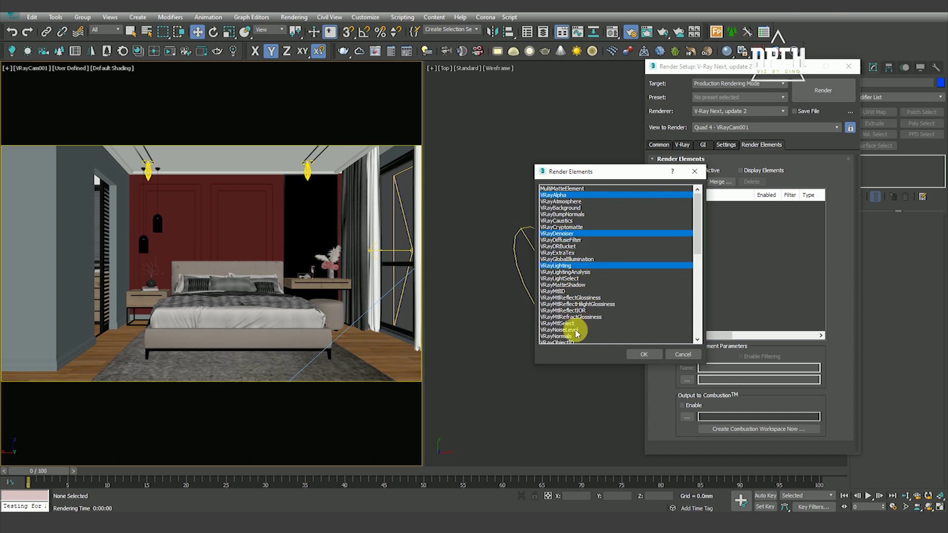
scroll(576, 334, "down", 1)
scroll(578, 331, "down", 1)
scroll(578, 328, "down", 1)
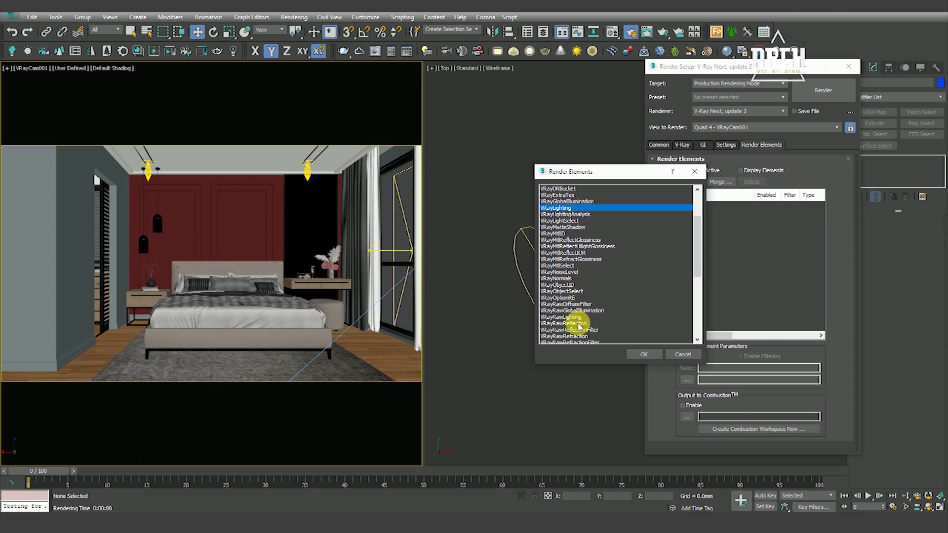
scroll(580, 327, "down", 1)
scroll(581, 326, "down", 1)
scroll(573, 324, "down", 1)
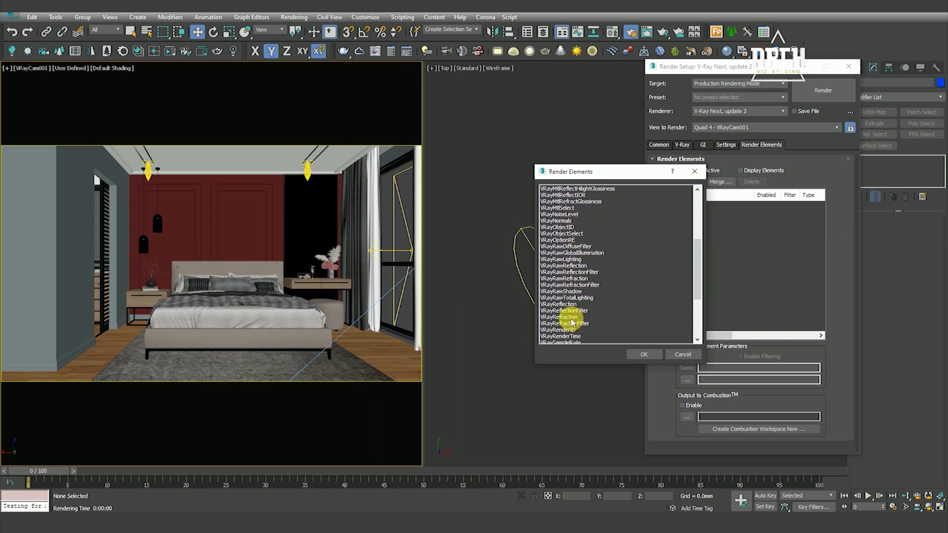
Step: Also select VRayReflection, VRayRefraction, VRaySpecular, VRayShadows and VRayWireColor, and add them all
left_click(568, 304)
scroll(604, 322, "down", 1)
scroll(606, 324, "down", 2)
scroll(606, 324, "down", 1)
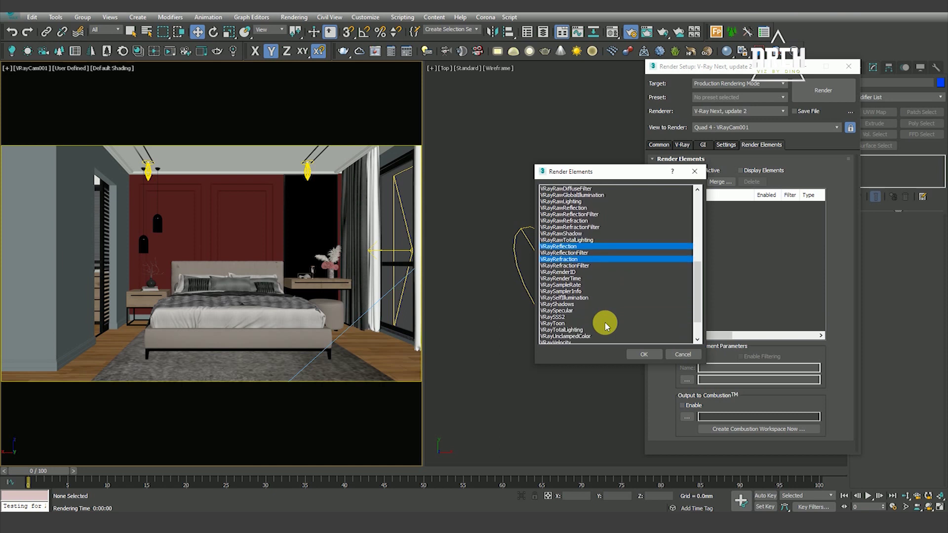
left_click(567, 312, "ctrl")
left_click(569, 305, "ctrl")
scroll(572, 334, "down", 1)
scroll(572, 335, "down", 1)
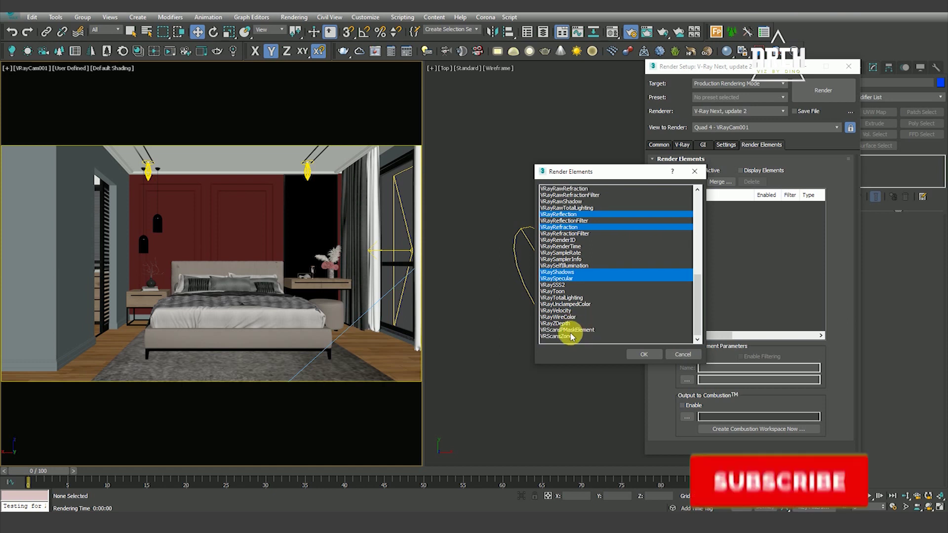
left_click(563, 317, "ctrl")
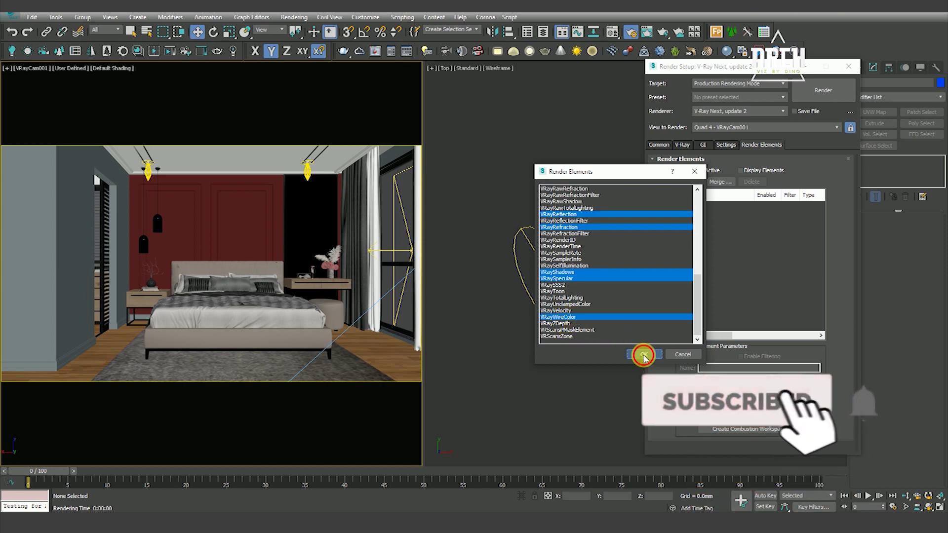
left_click(644, 356)
Step: Try the Strong VRayDenoiser preset, then return it to Default
left_click(697, 215)
scroll(656, 371, "down", 3)
left_click(755, 401)
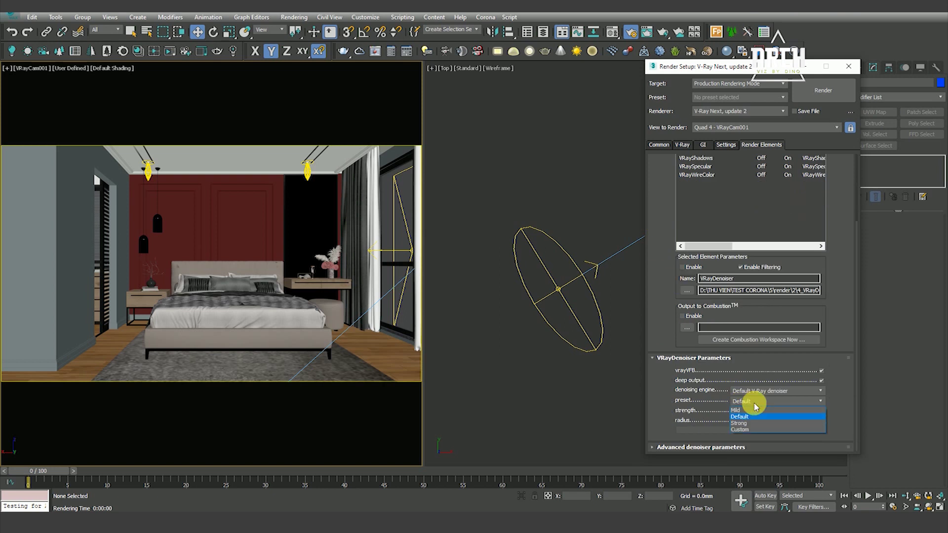
left_click(761, 401)
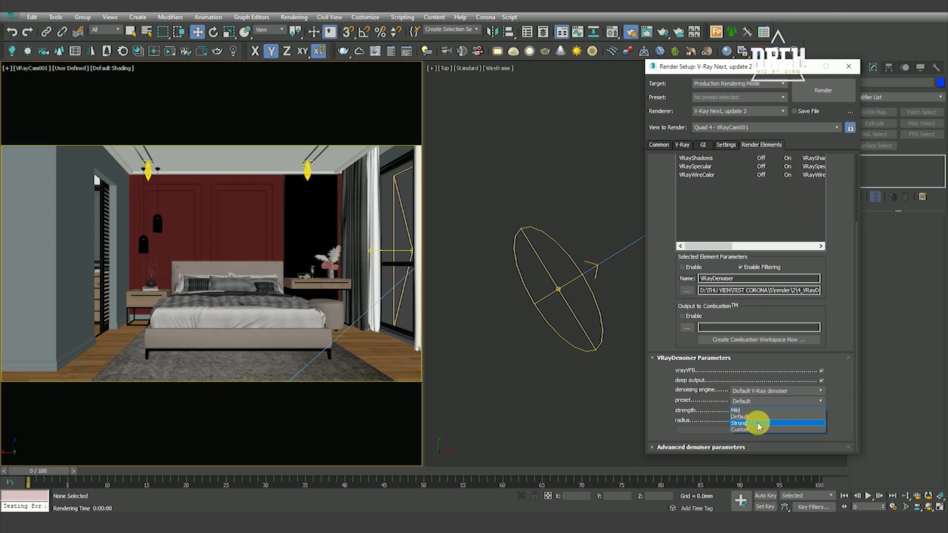
left_click(759, 424)
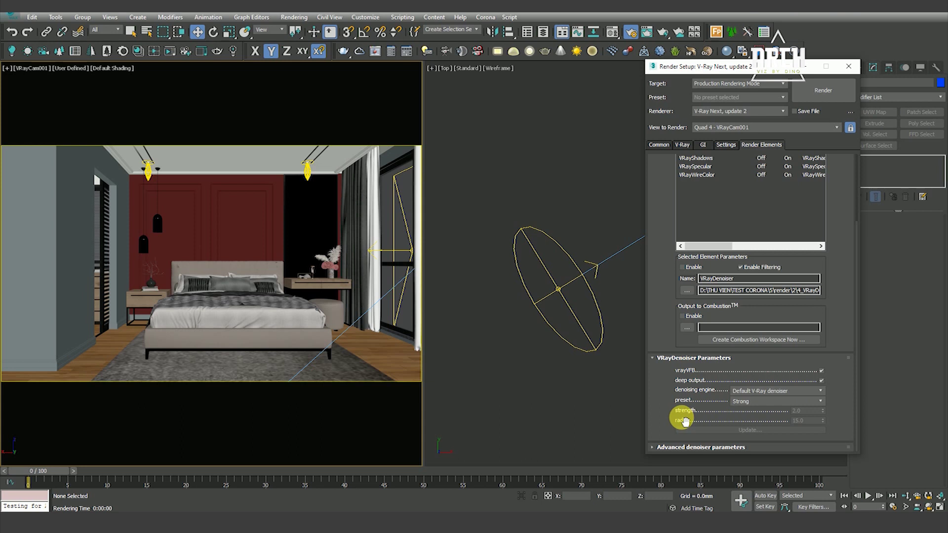
left_click(783, 401)
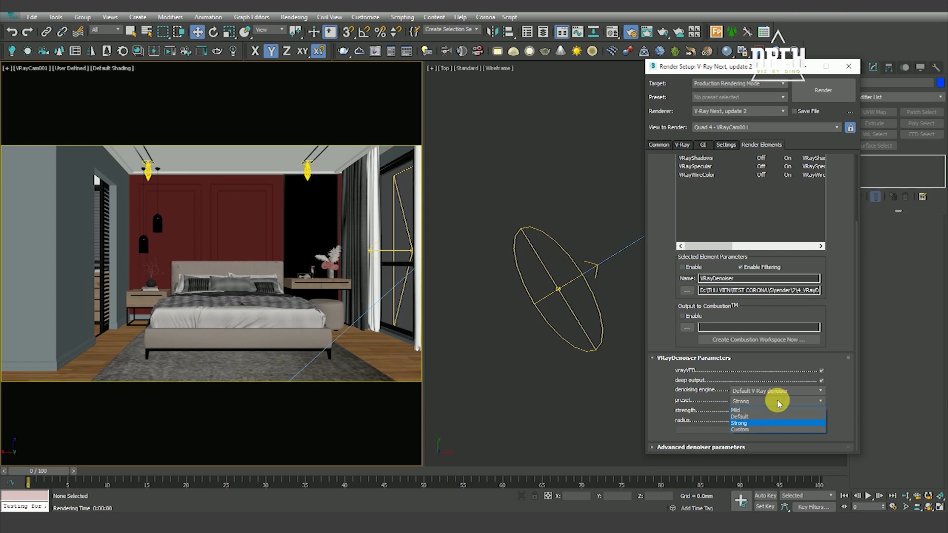
left_click(761, 409)
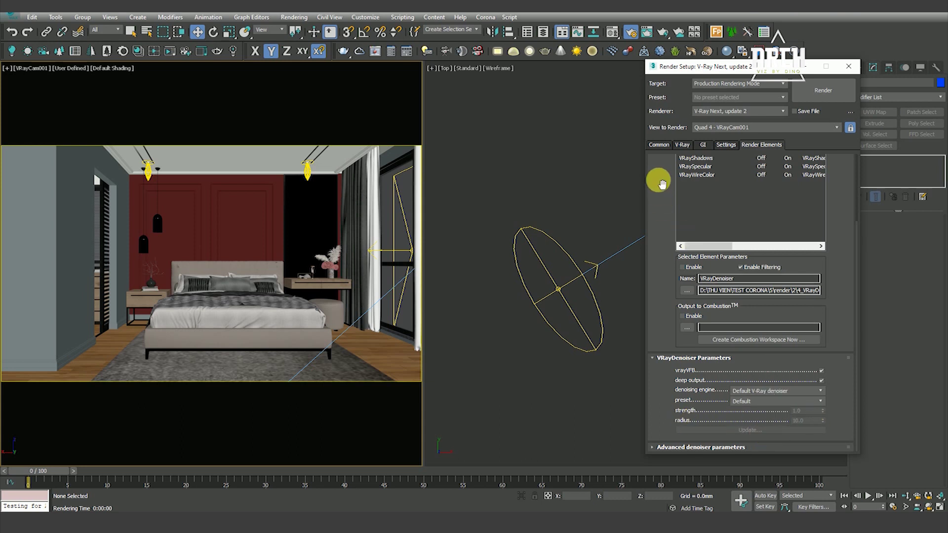
scroll(660, 183, "up", 5)
left_click(660, 145)
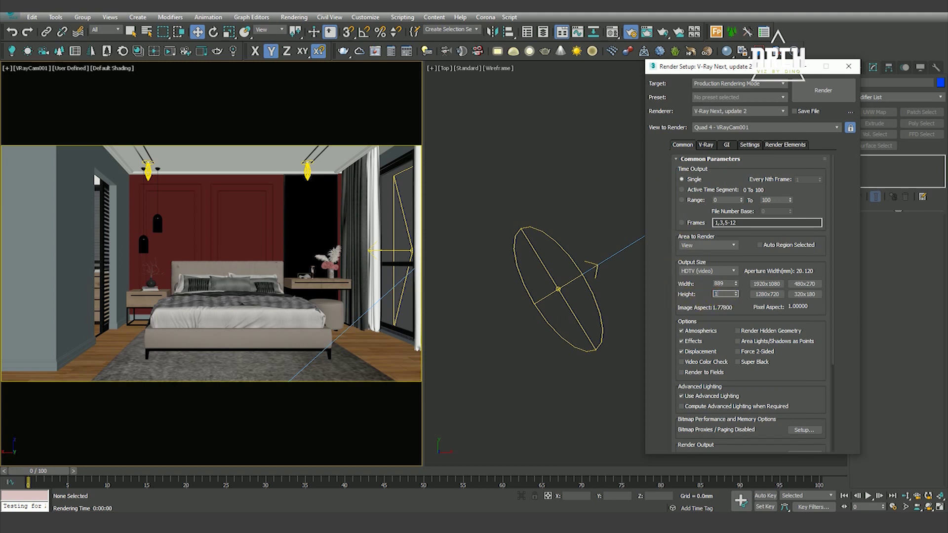
Step: Set output size to 1920×1080, switch the camera view to wireframe, and start rendering
left_click_drag(721, 297, 712, 225)
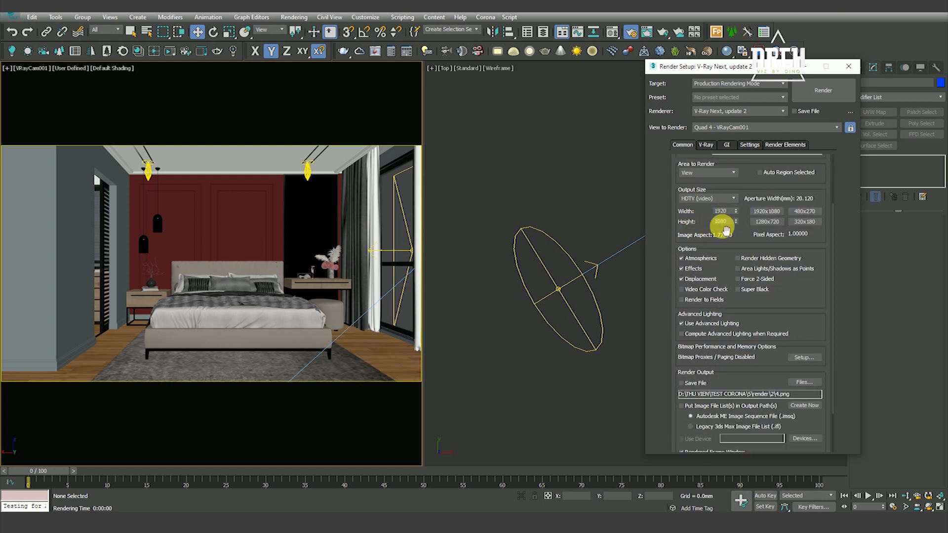
scroll(673, 322, "up", 3)
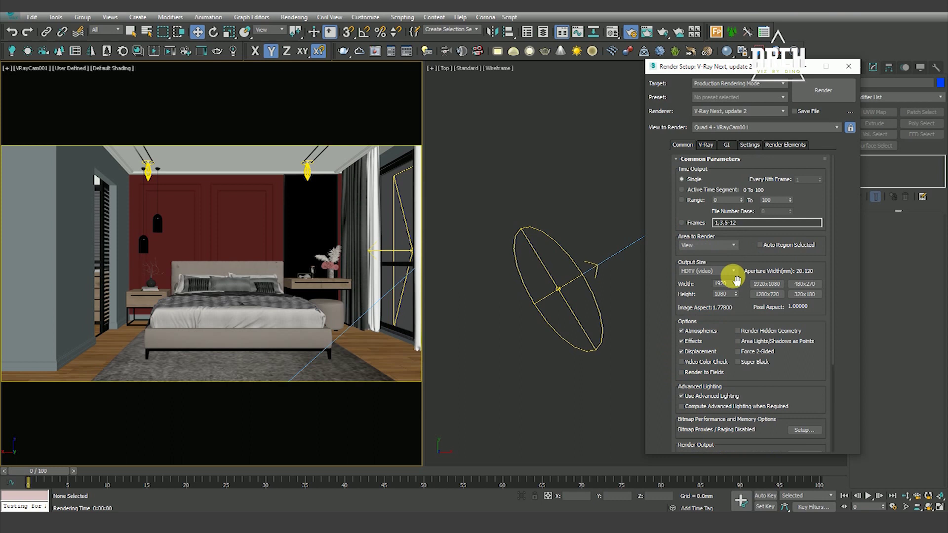
left_click(782, 144)
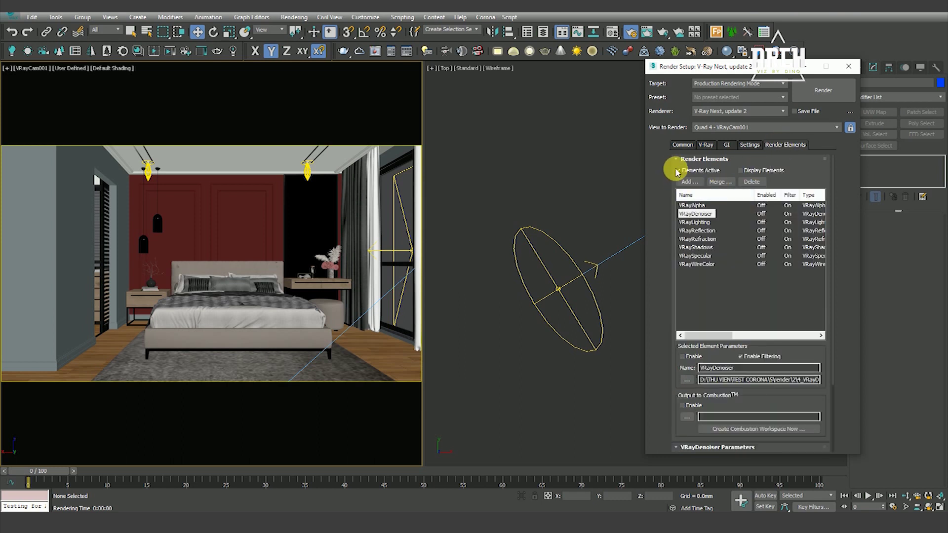
left_click(682, 145)
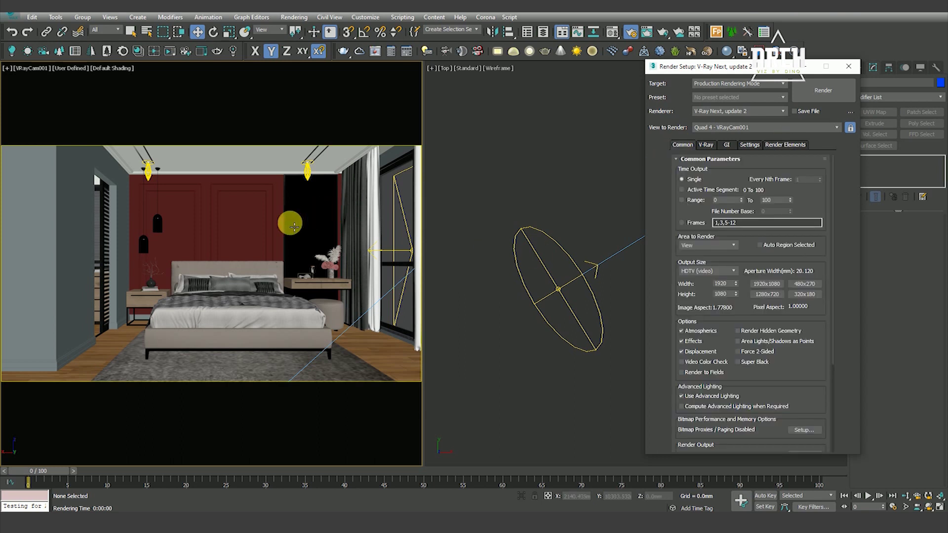
key("F3")
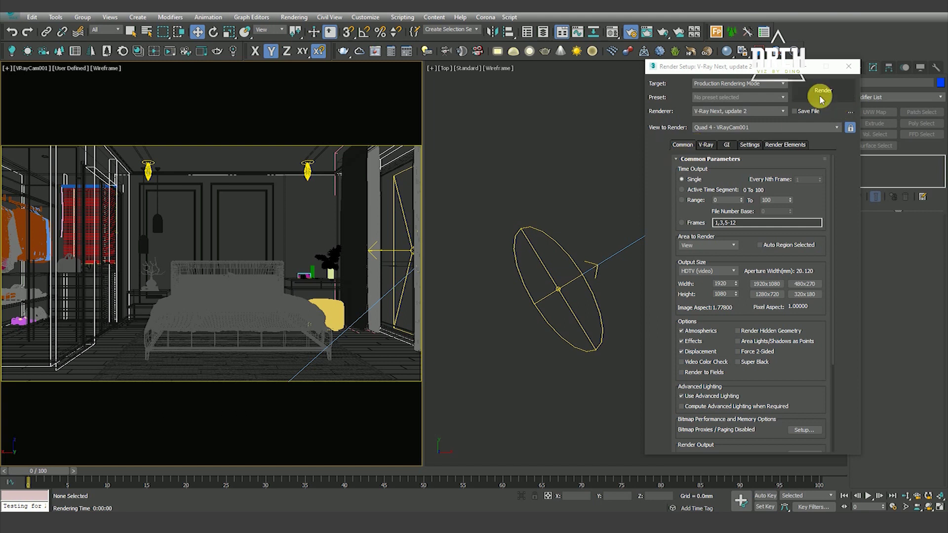
left_click(823, 92)
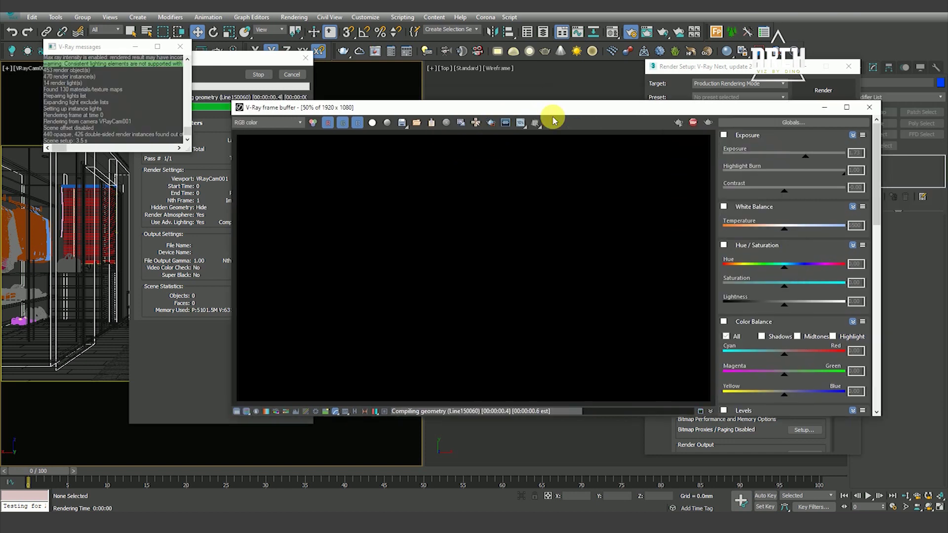
Step: Reposition the V-Ray frame buffer window and turn on Region render
left_click_drag(540, 109, 349, 110)
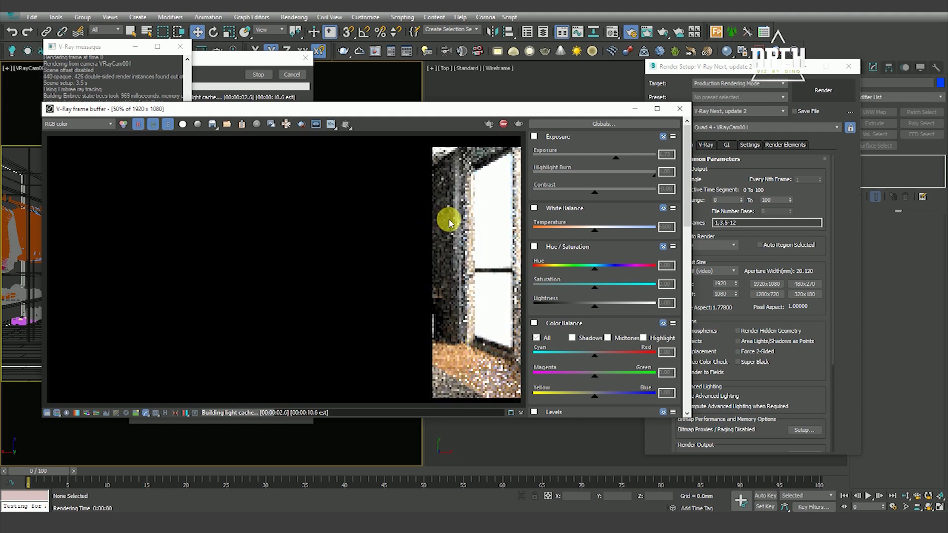
left_click_drag(605, 109, 602, 104)
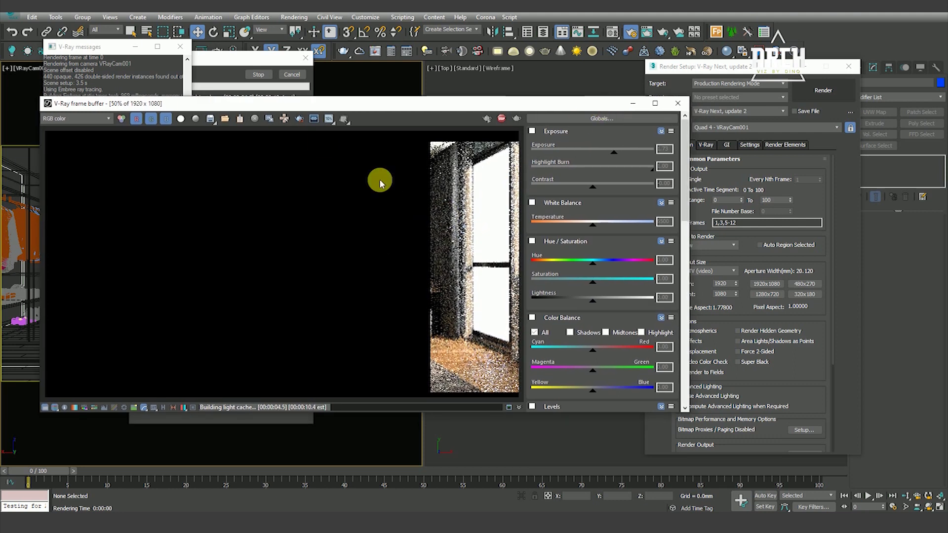
left_click_drag(393, 108, 421, 117)
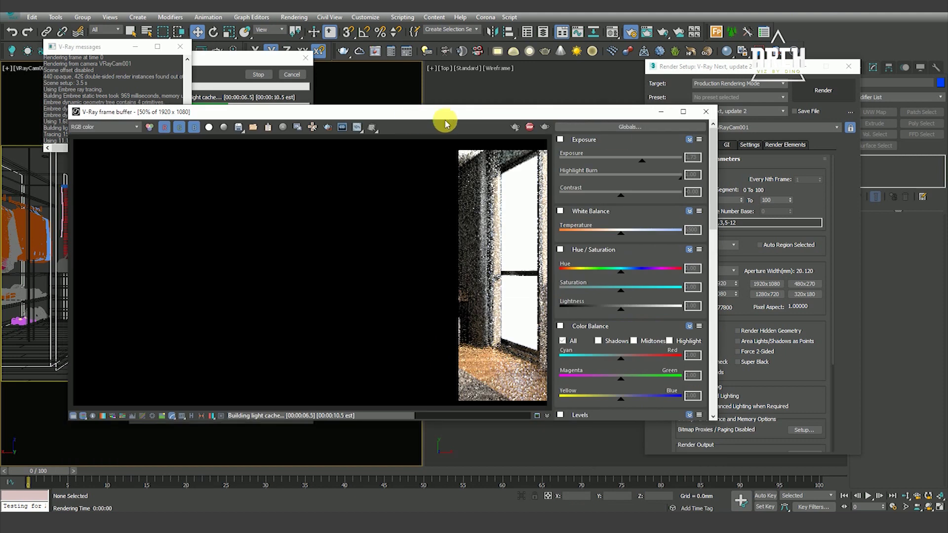
left_click(720, 68)
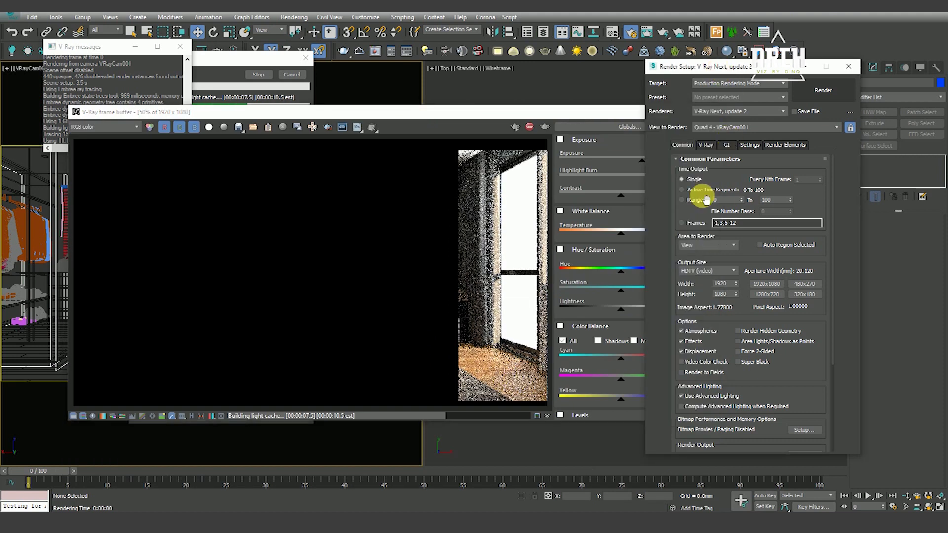
left_click(524, 130)
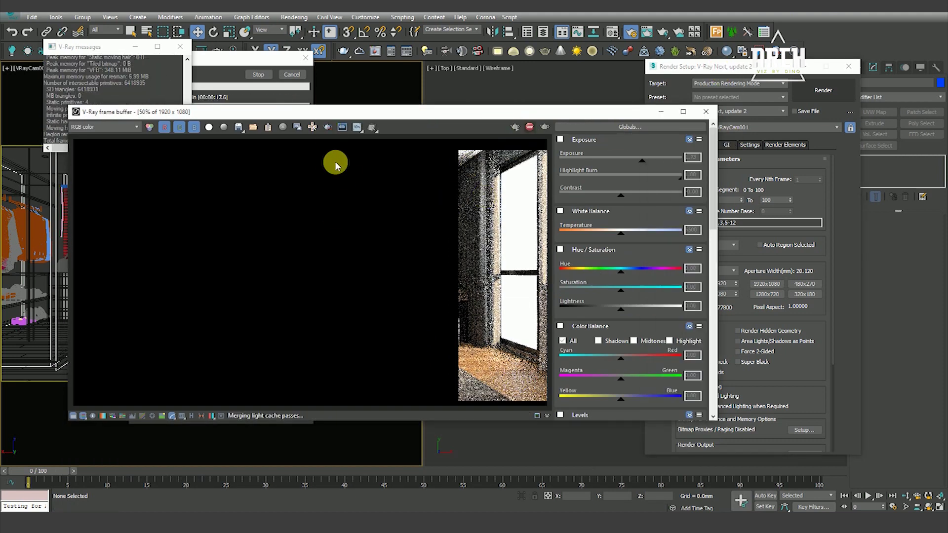
left_click(328, 128)
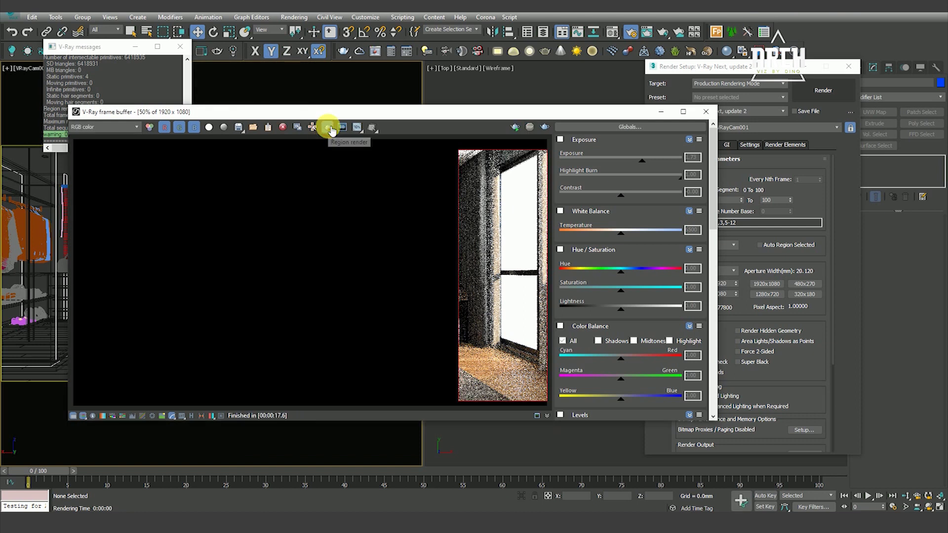
Step: Turn Region render off and try the Selected and Region render-area options
left_click(327, 128)
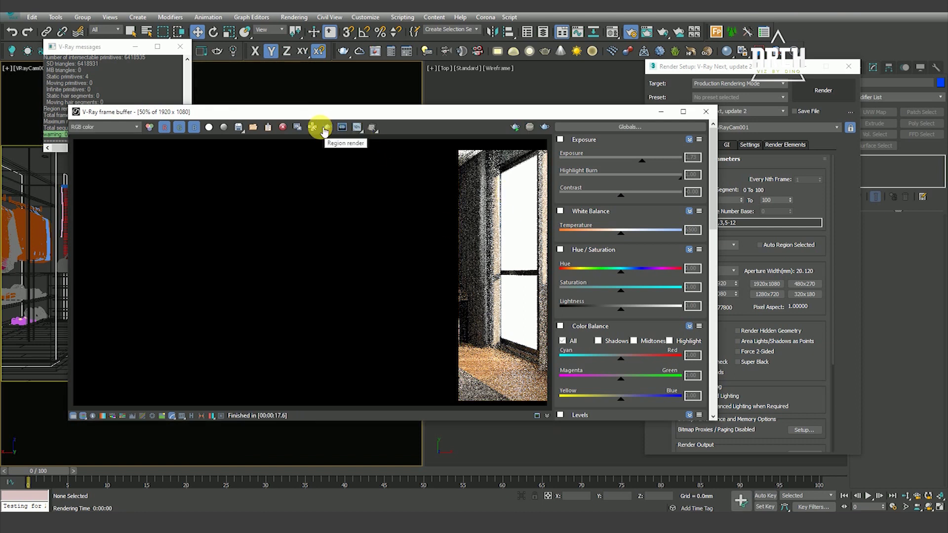
left_click(753, 76)
left_click(707, 245)
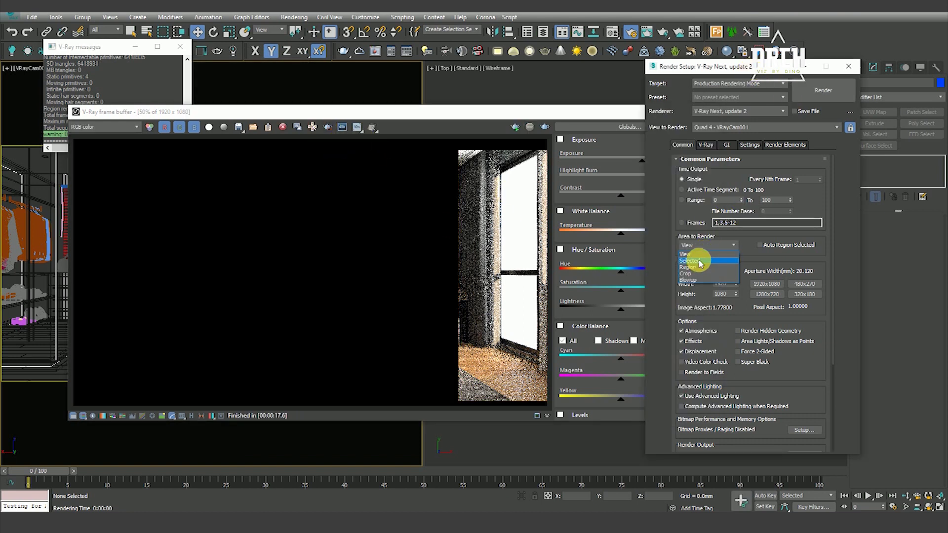
left_click(700, 261)
left_click(695, 268)
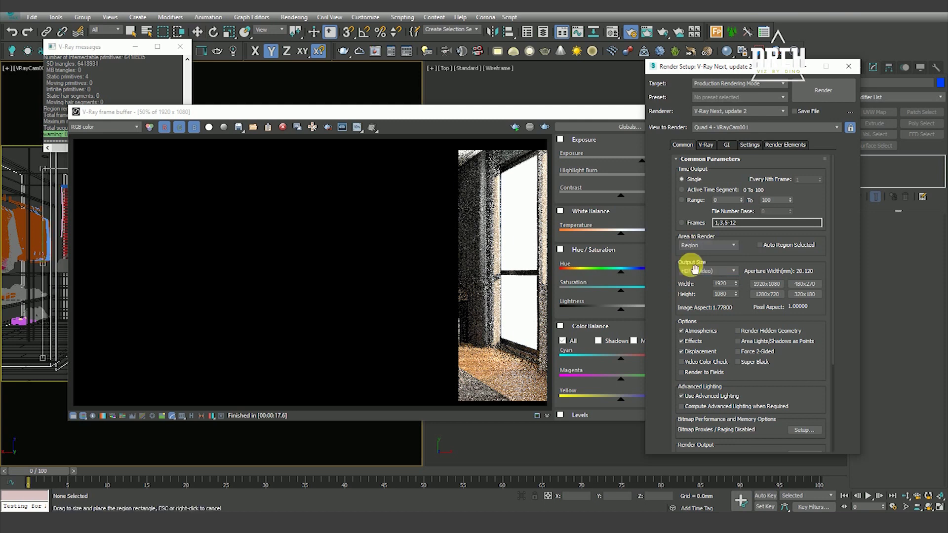
Step: Set the render area back to View and start a new render
left_click(363, 118)
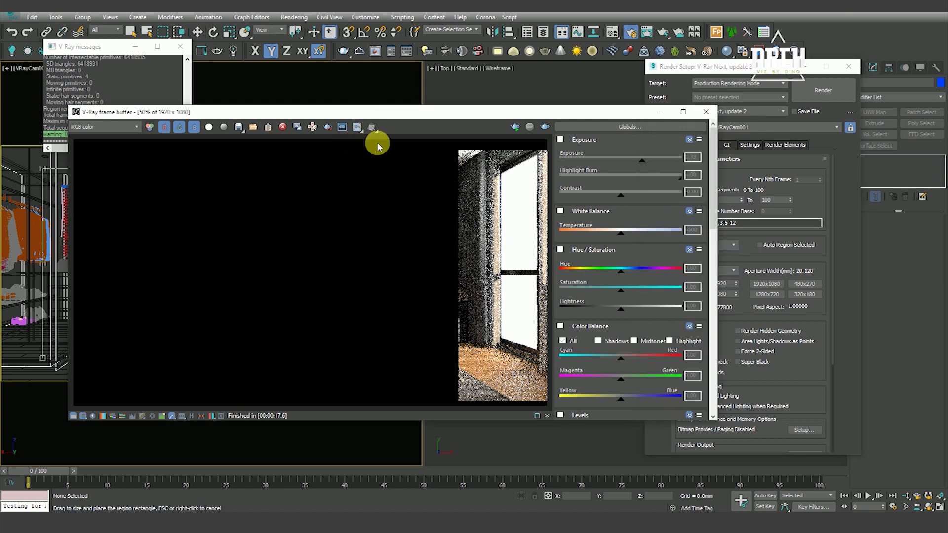
left_click(371, 176)
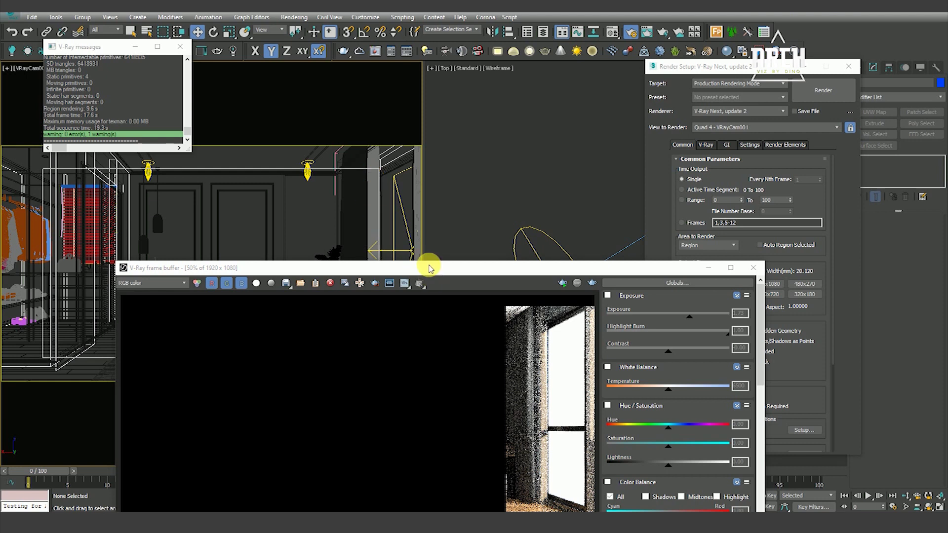
left_click_drag(498, 270, 346, 269)
left_click(706, 245)
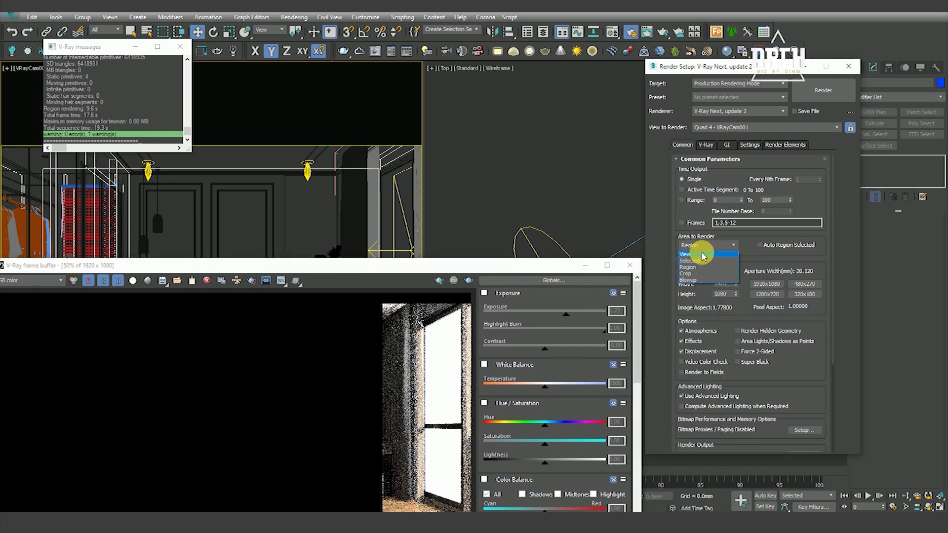
mouse_move(401, 269)
left_mouse_down()
mouse_move(427, 253)
mouse_move(391, 72)
left_mouse_up()
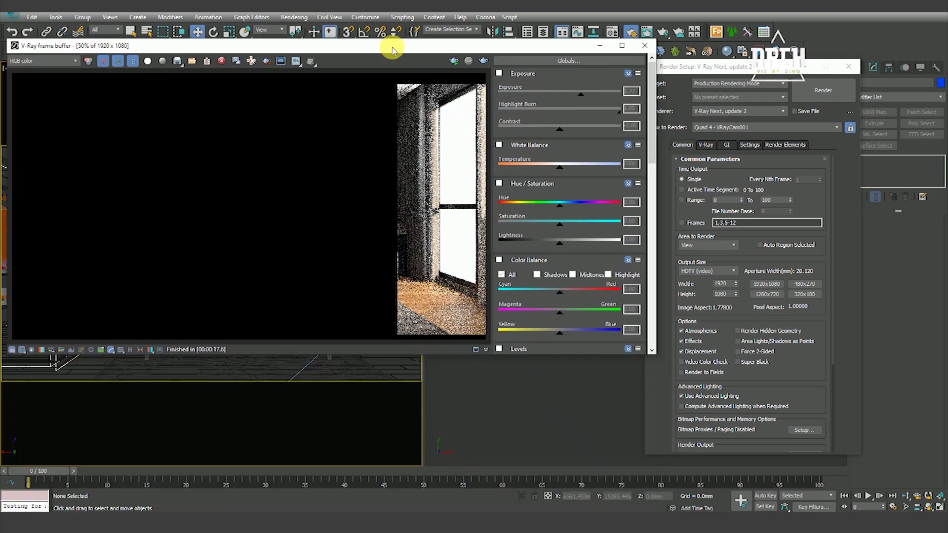
left_click(486, 86)
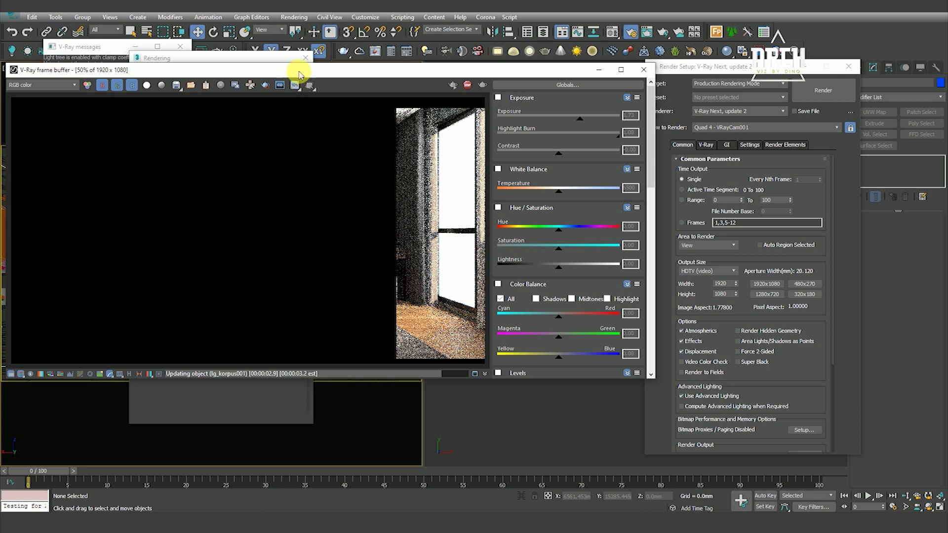
Step: Enable frame-buffer exposure correction and lower the exposure to about -1.17
left_click_drag(292, 72, 318, 78)
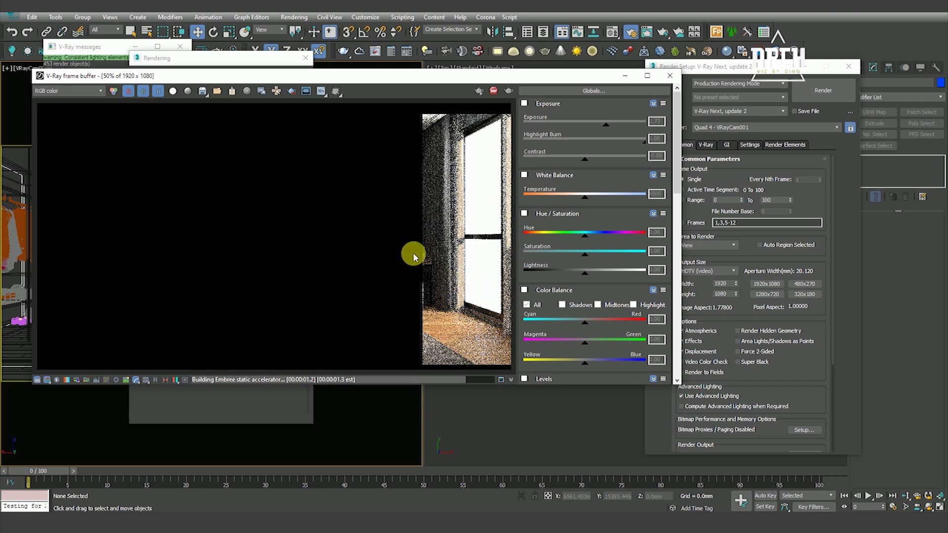
scroll(409, 251, "down", 1)
scroll(346, 234, "up", 1)
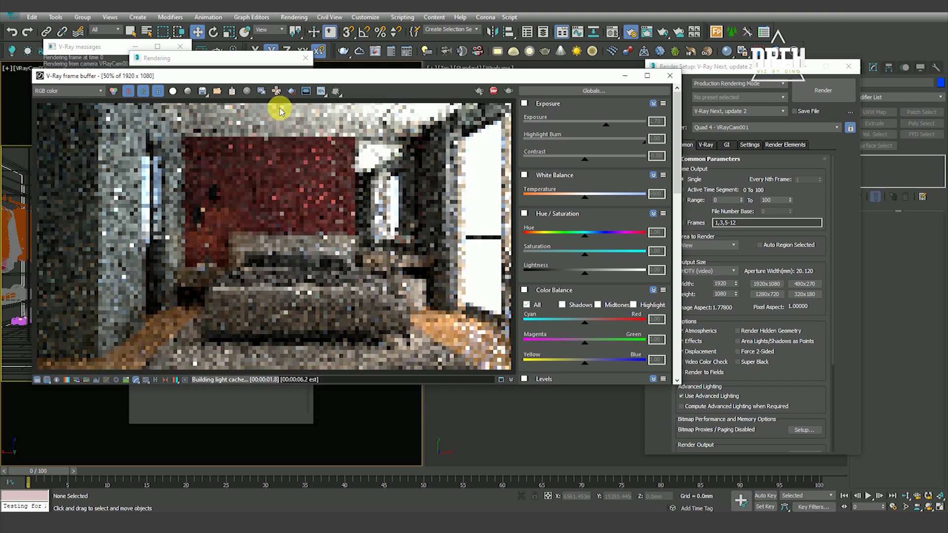
scroll(462, 204, "up", 1)
scroll(459, 211, "down", 1)
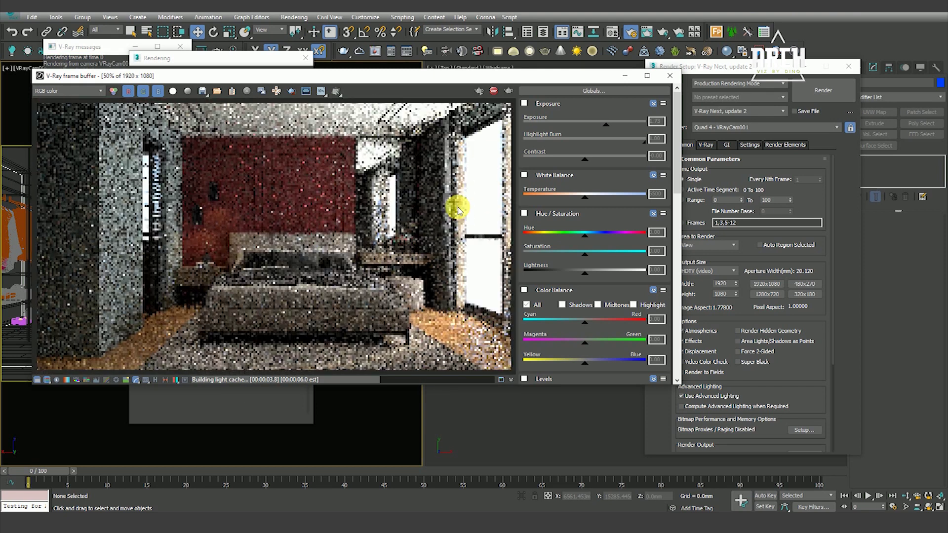
left_click(525, 104)
left_click_drag(606, 124, 574, 129)
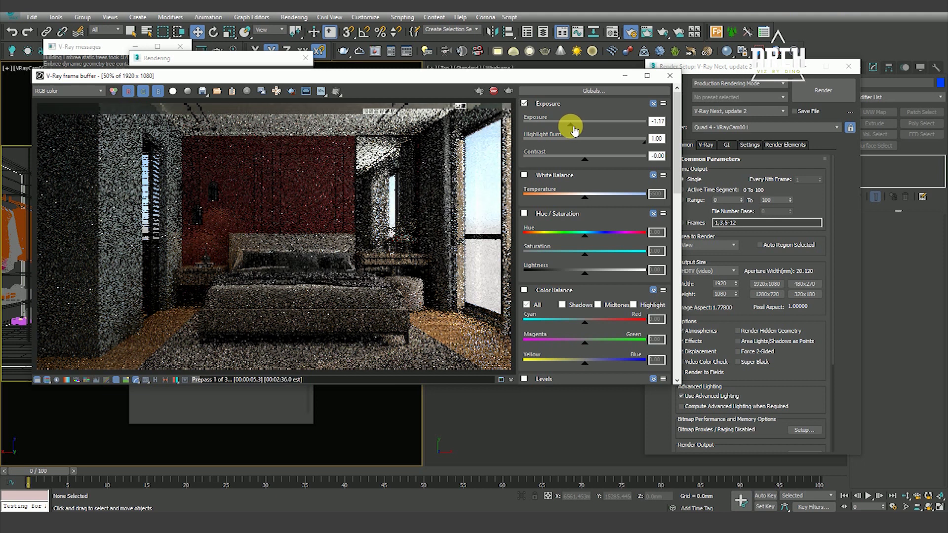
Step: Reset the frame-buffer Exposure to 0 and switch exposure correction off
left_click_drag(577, 129, 582, 128)
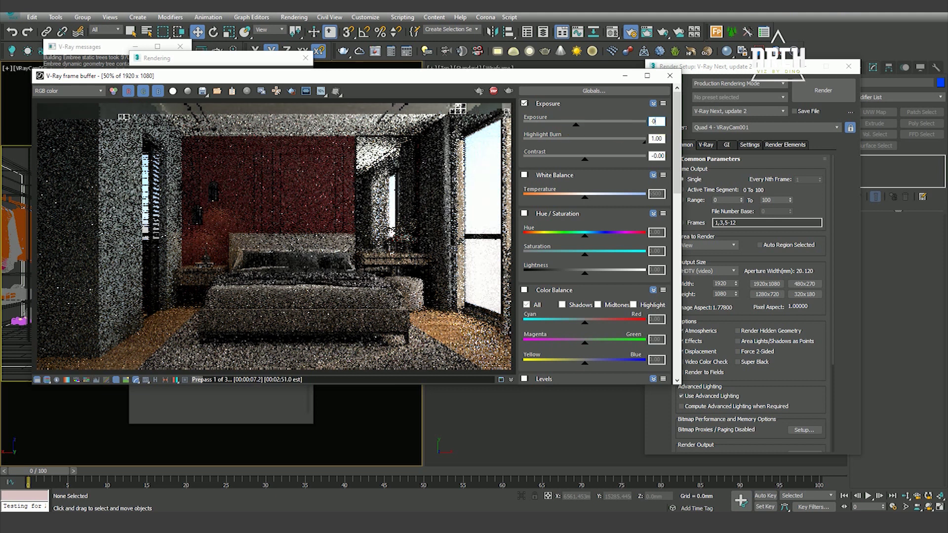
key("Return")
left_click(525, 103)
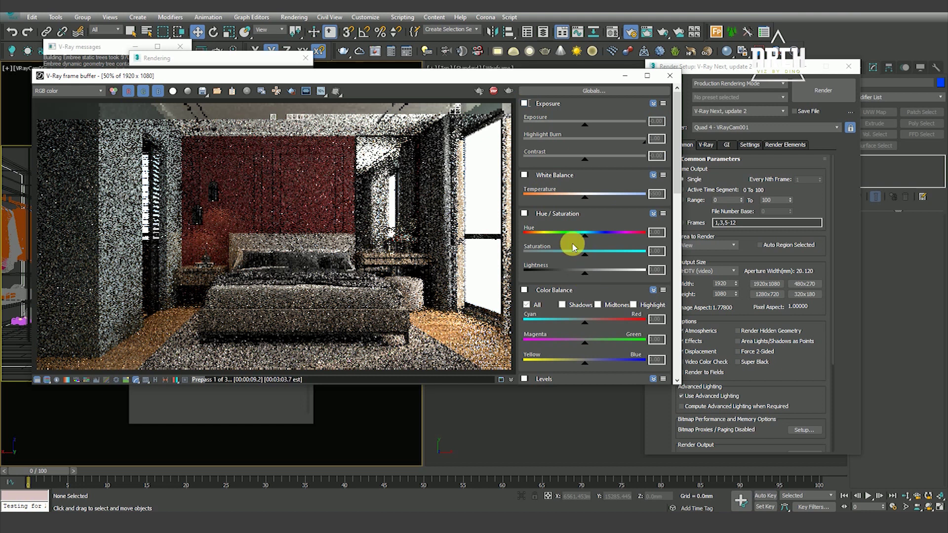
Step: Try White Balance with a lowered Temperature, then collapse and disable it
left_click(525, 175)
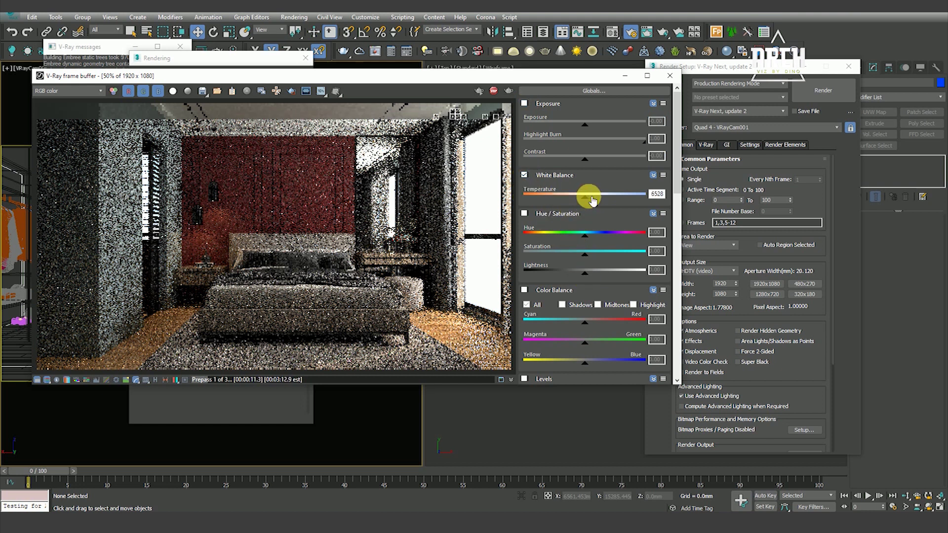
left_click_drag(616, 202, 571, 203)
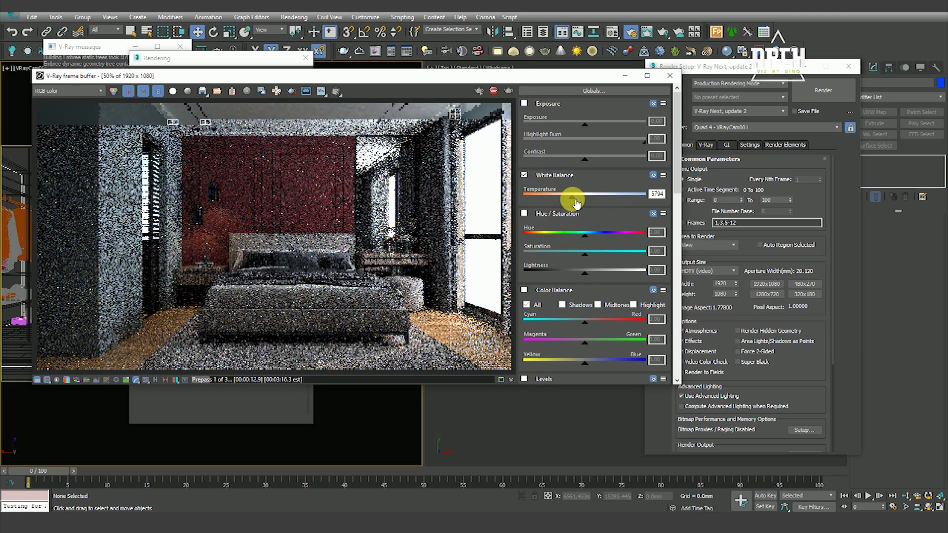
left_click(660, 201)
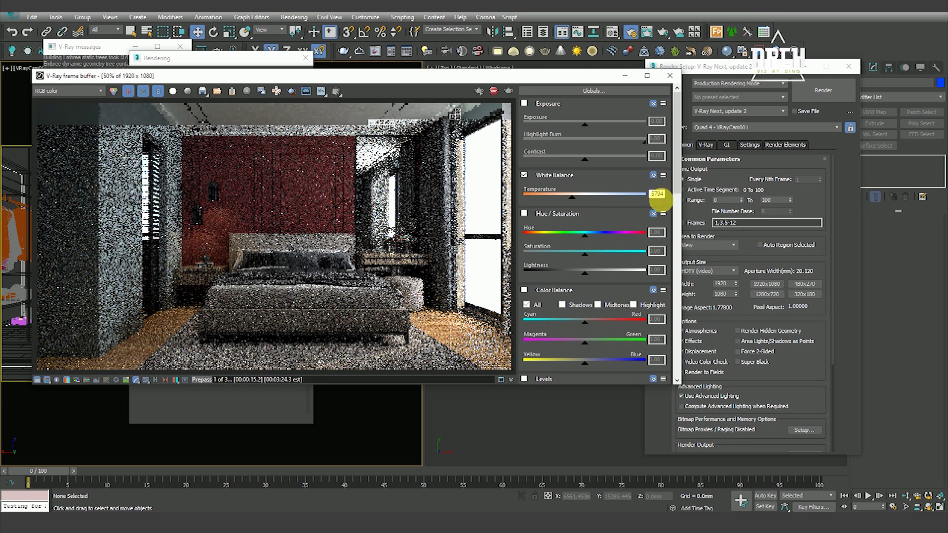
type("00")
type("0")
key("Return")
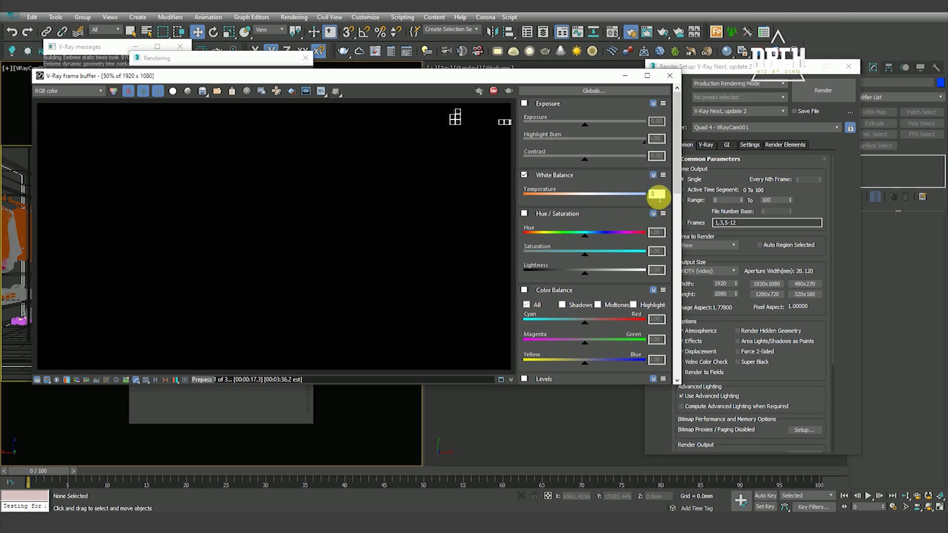
left_click(553, 175)
left_click(524, 175)
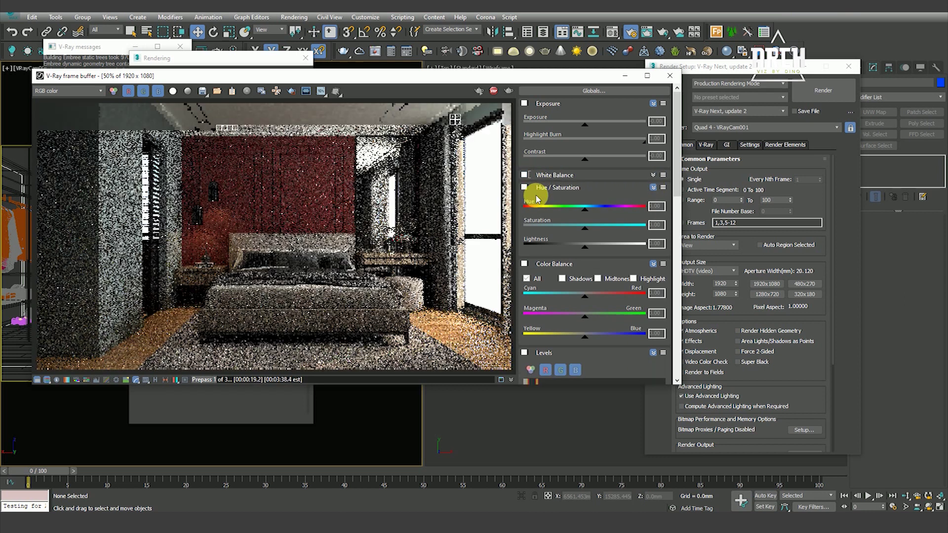
Step: Collapse the Hue/Saturation, Levels, Curve, Background Image and Color Balance sections
left_click(543, 188)
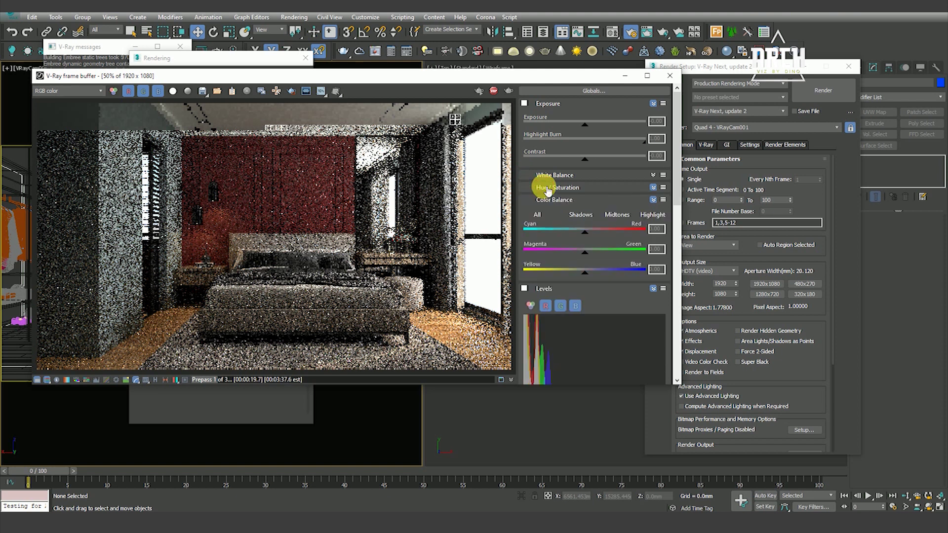
left_click(547, 292)
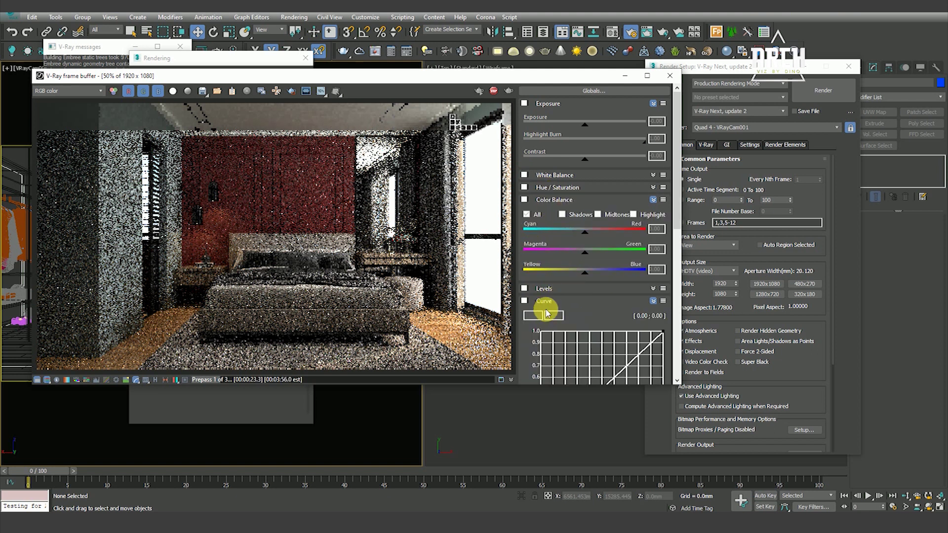
left_click(545, 301)
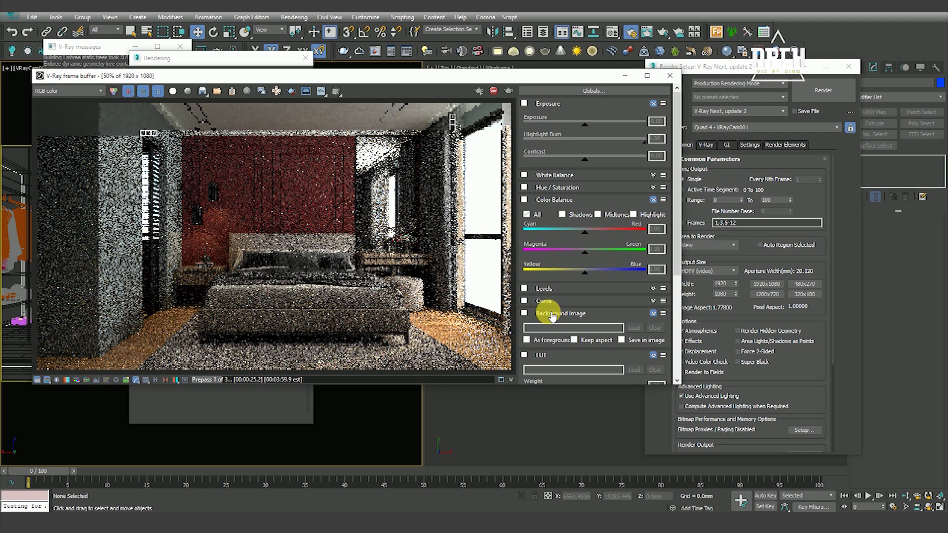
left_click(552, 316)
left_click(545, 199)
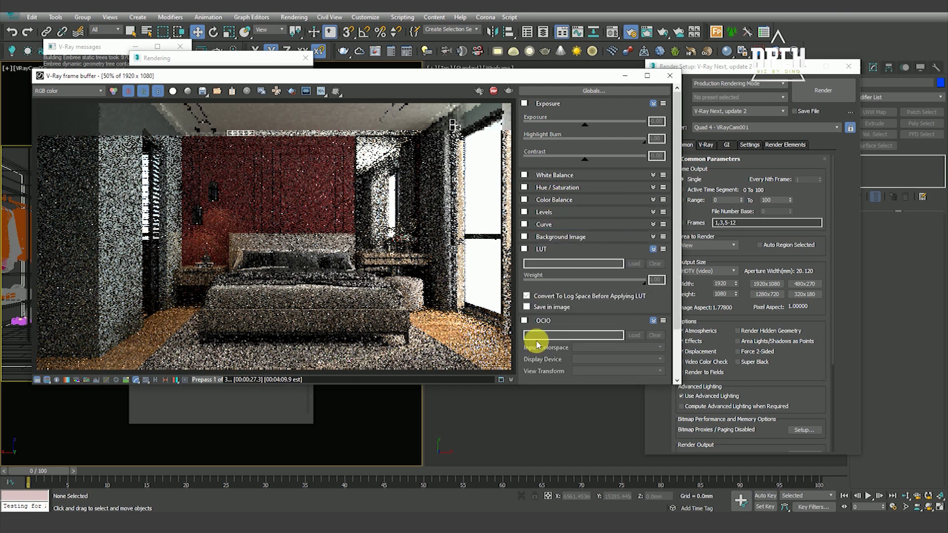